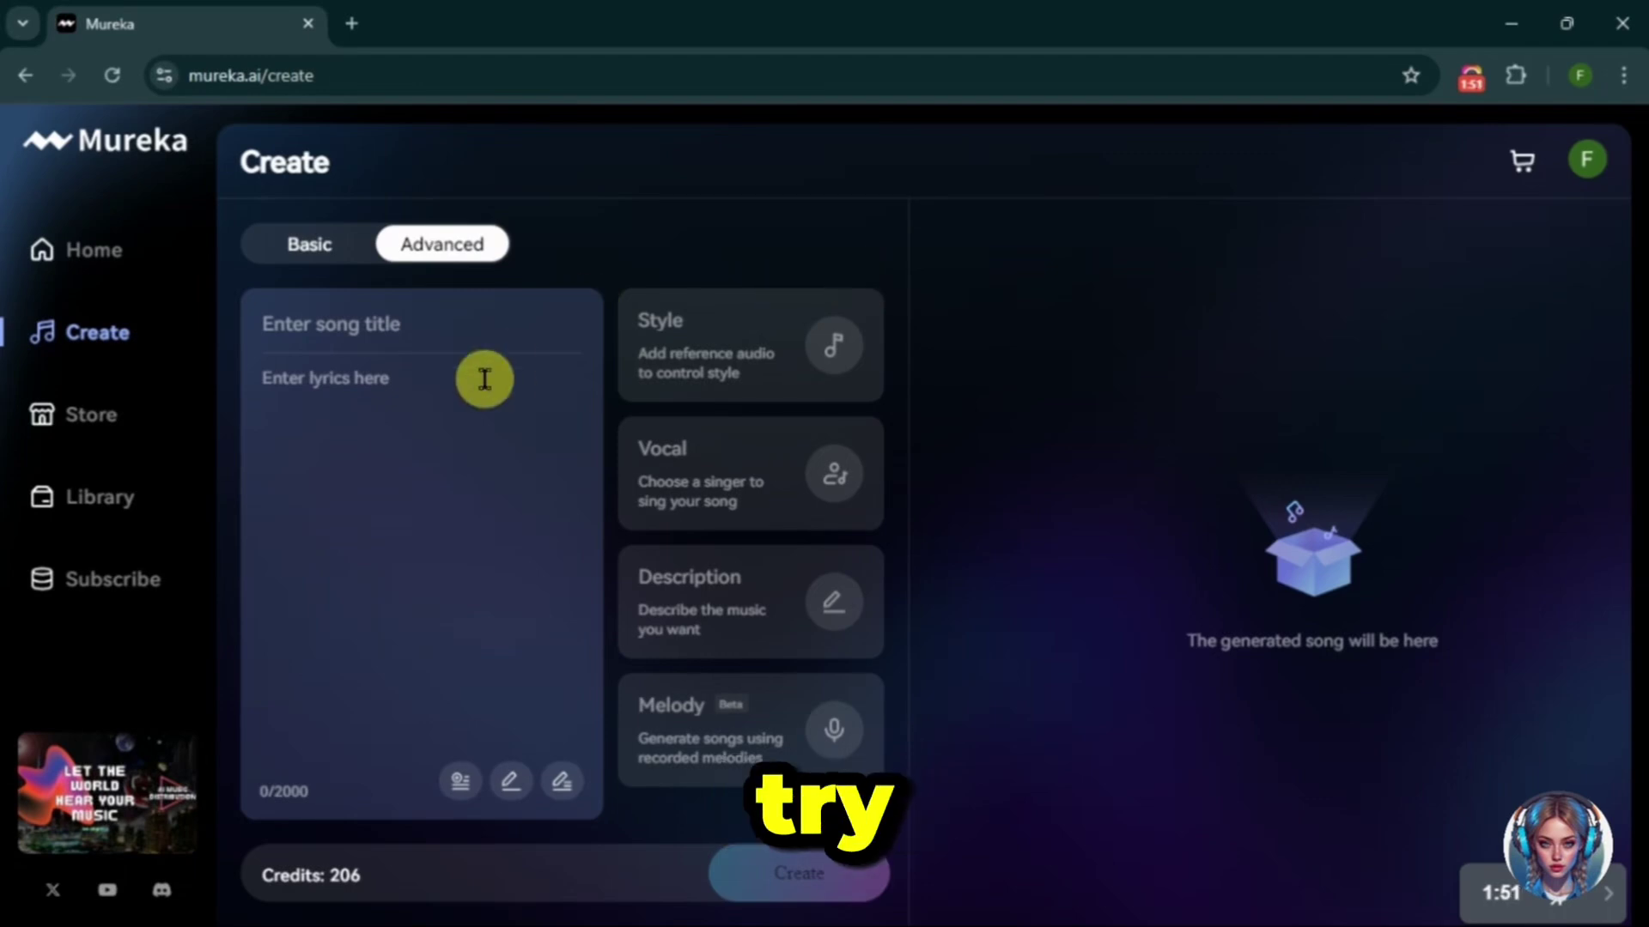
# - Paste the copied song lyrics into the lyrics area
pyautogui.click(484, 379)
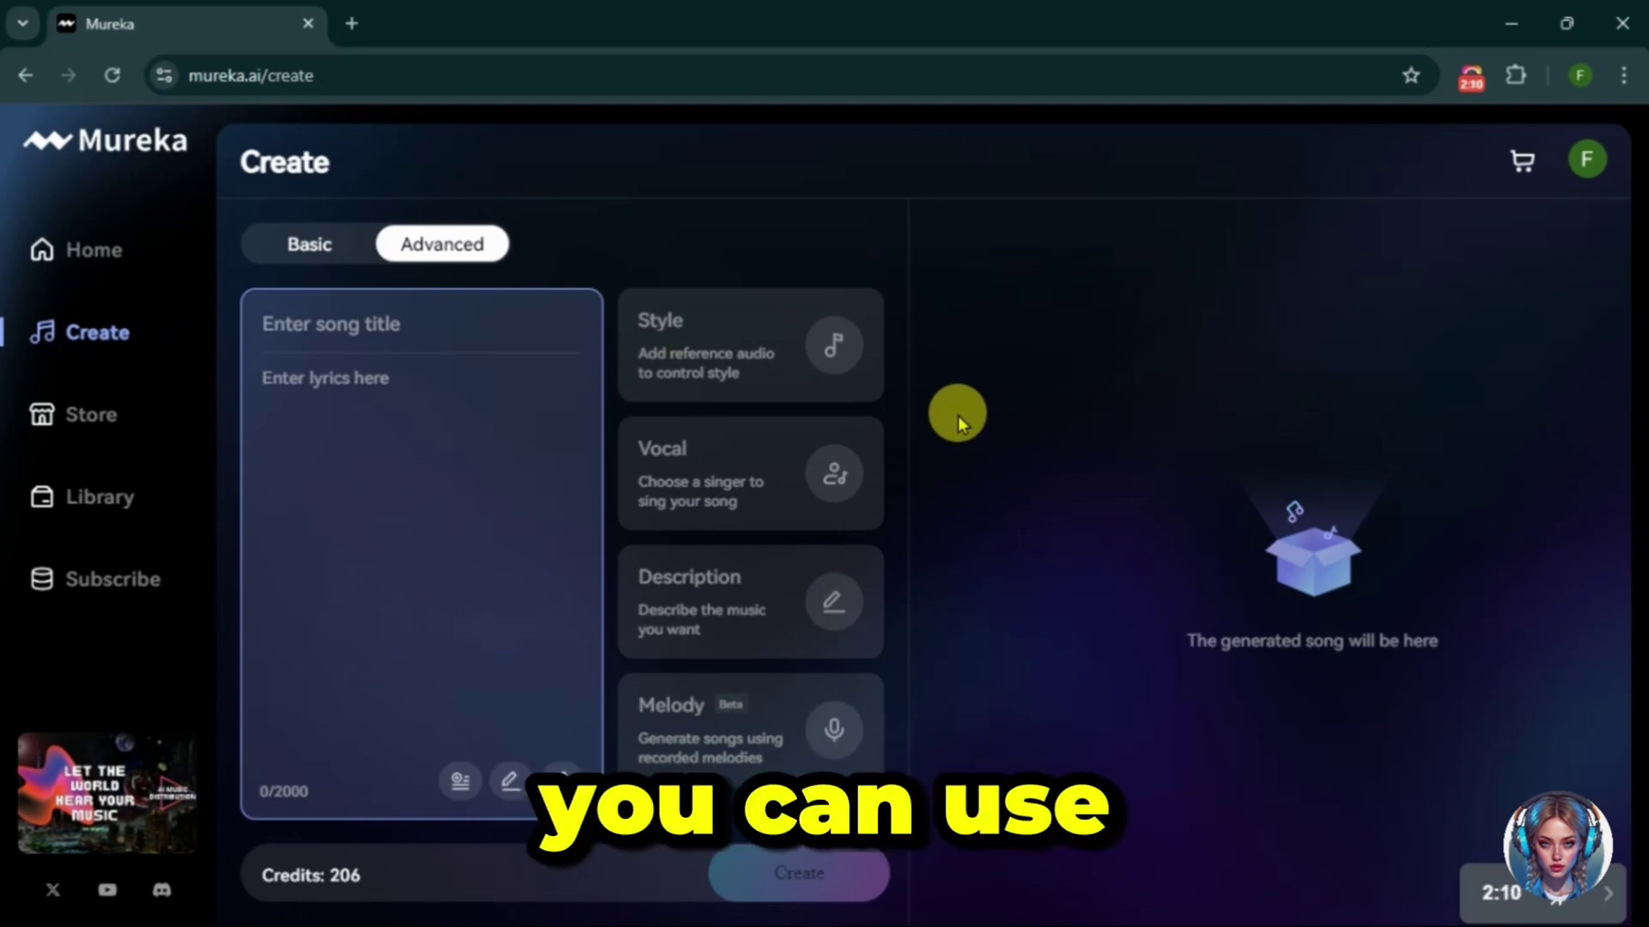
pyautogui.rightClick(432, 396)
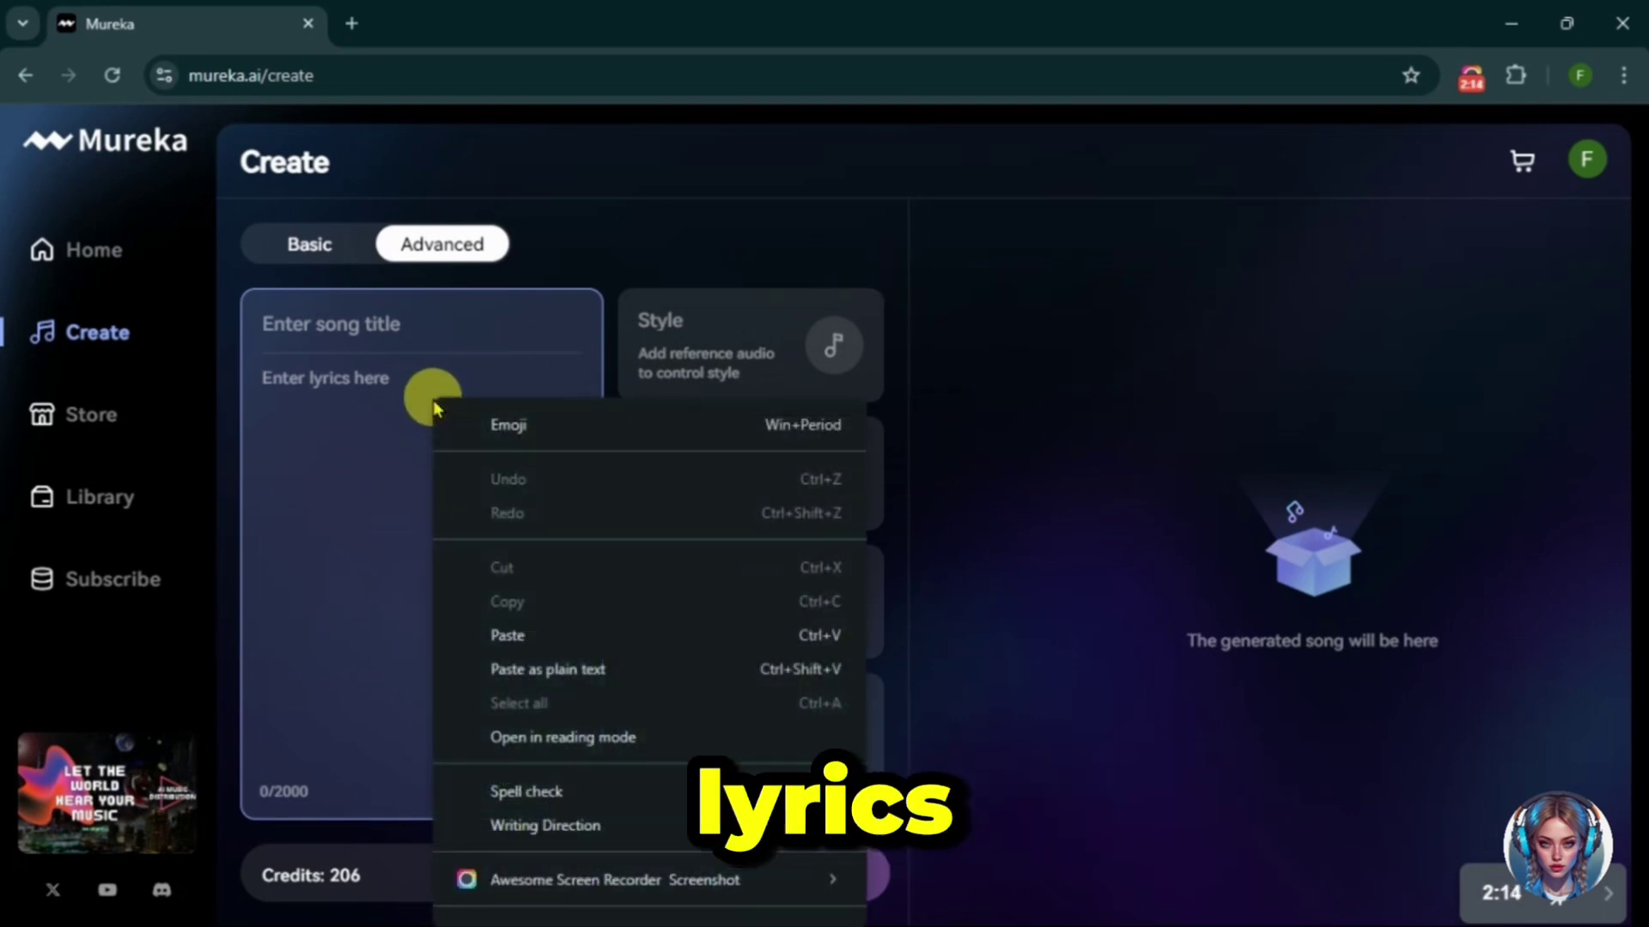
pyautogui.click(519, 634)
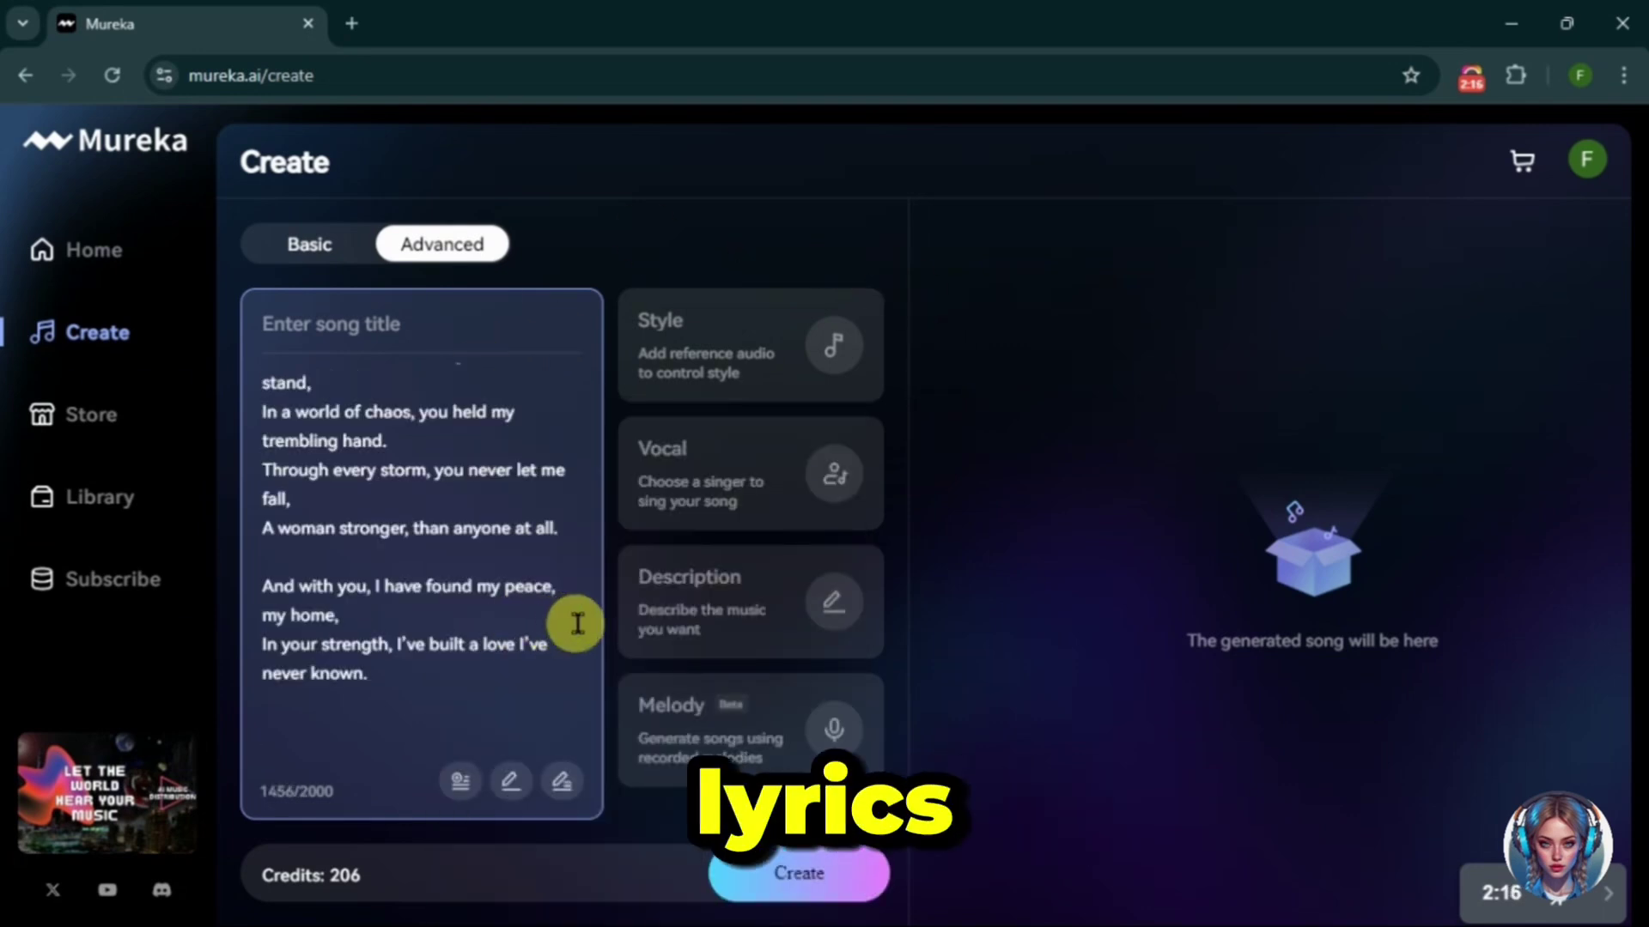
# - Insert an Intro tag above the first lyric line and a Verse tag above "I thought I knew what love was"
pyautogui.scroll(10, 532, 515)
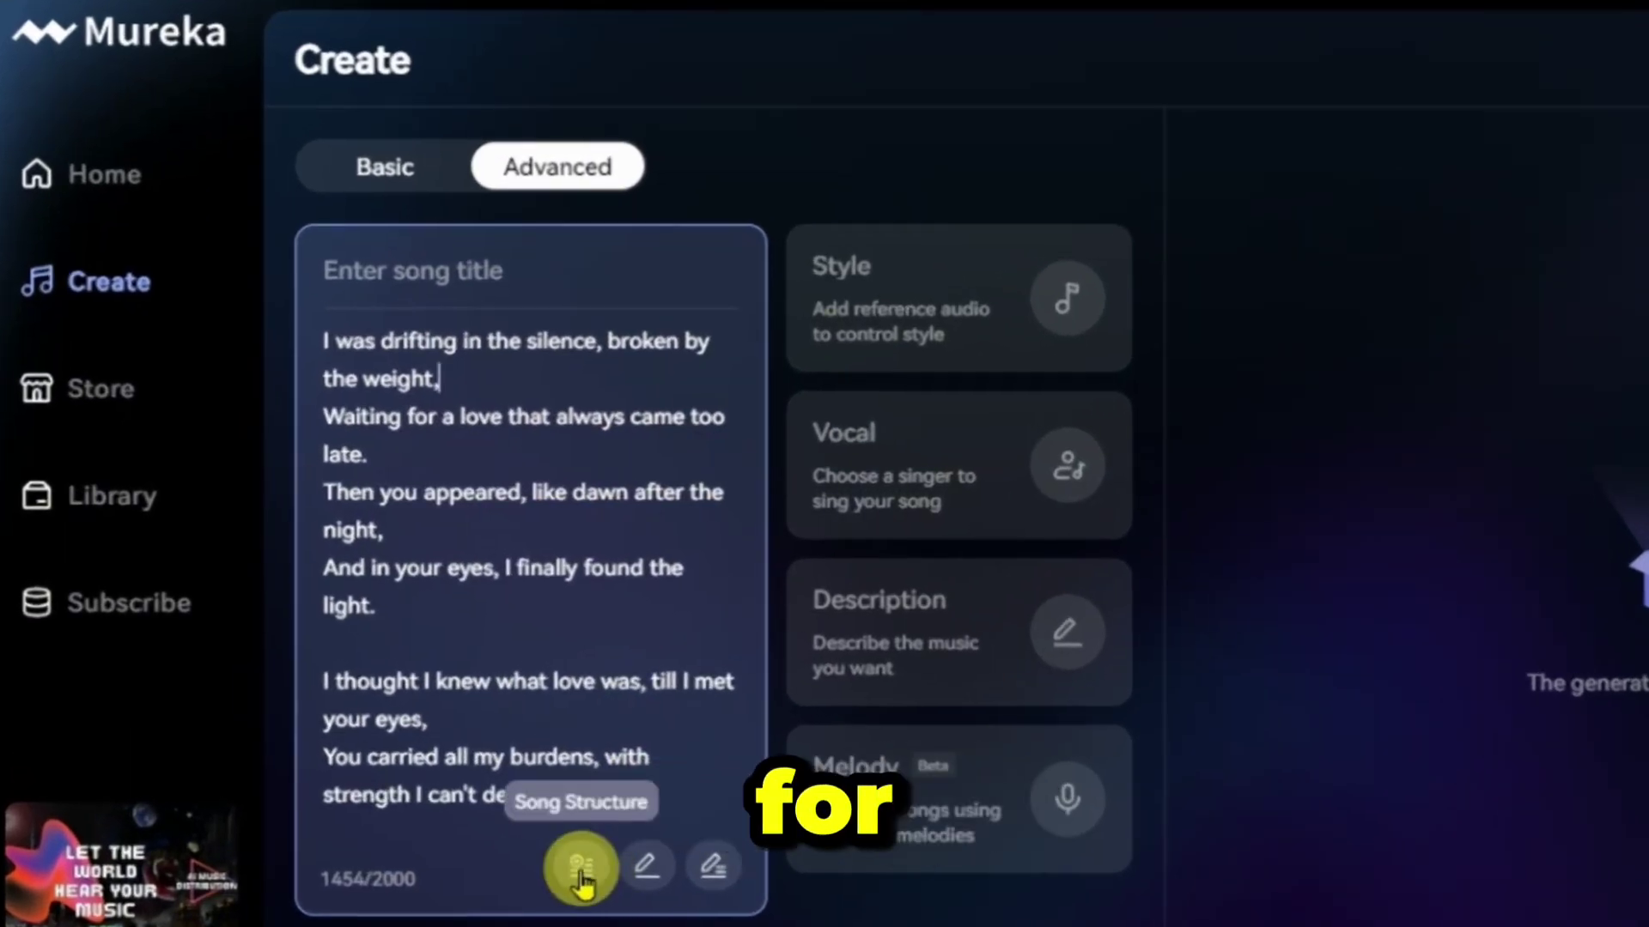
pyautogui.click(582, 869)
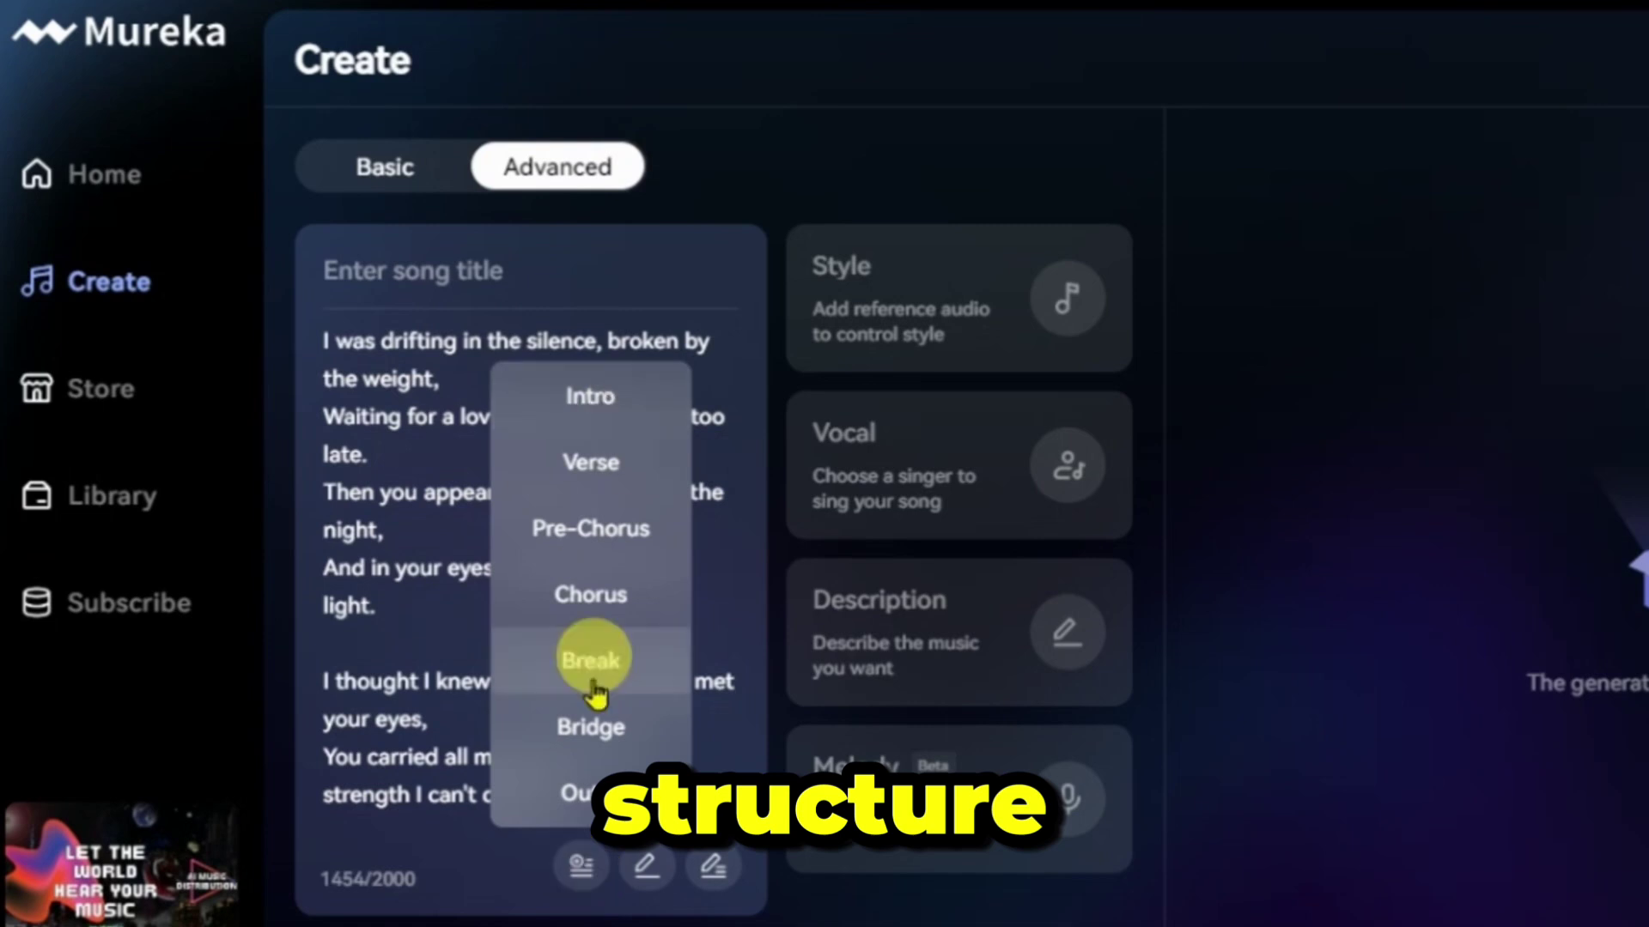
pyautogui.click(333, 341)
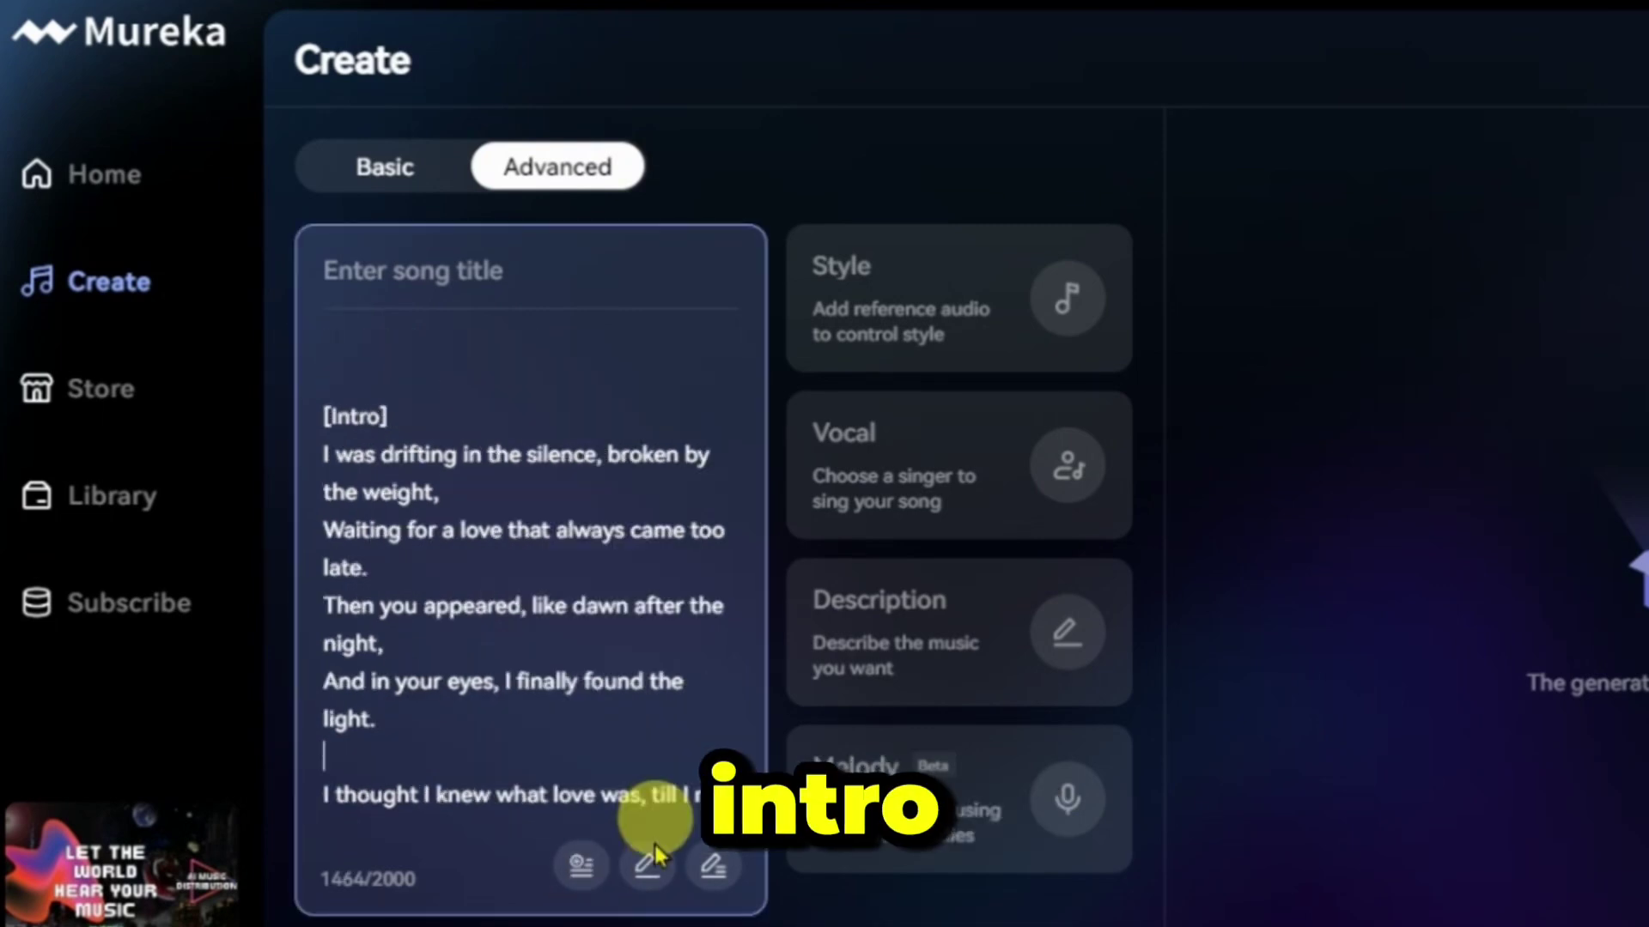
pyautogui.click(581, 869)
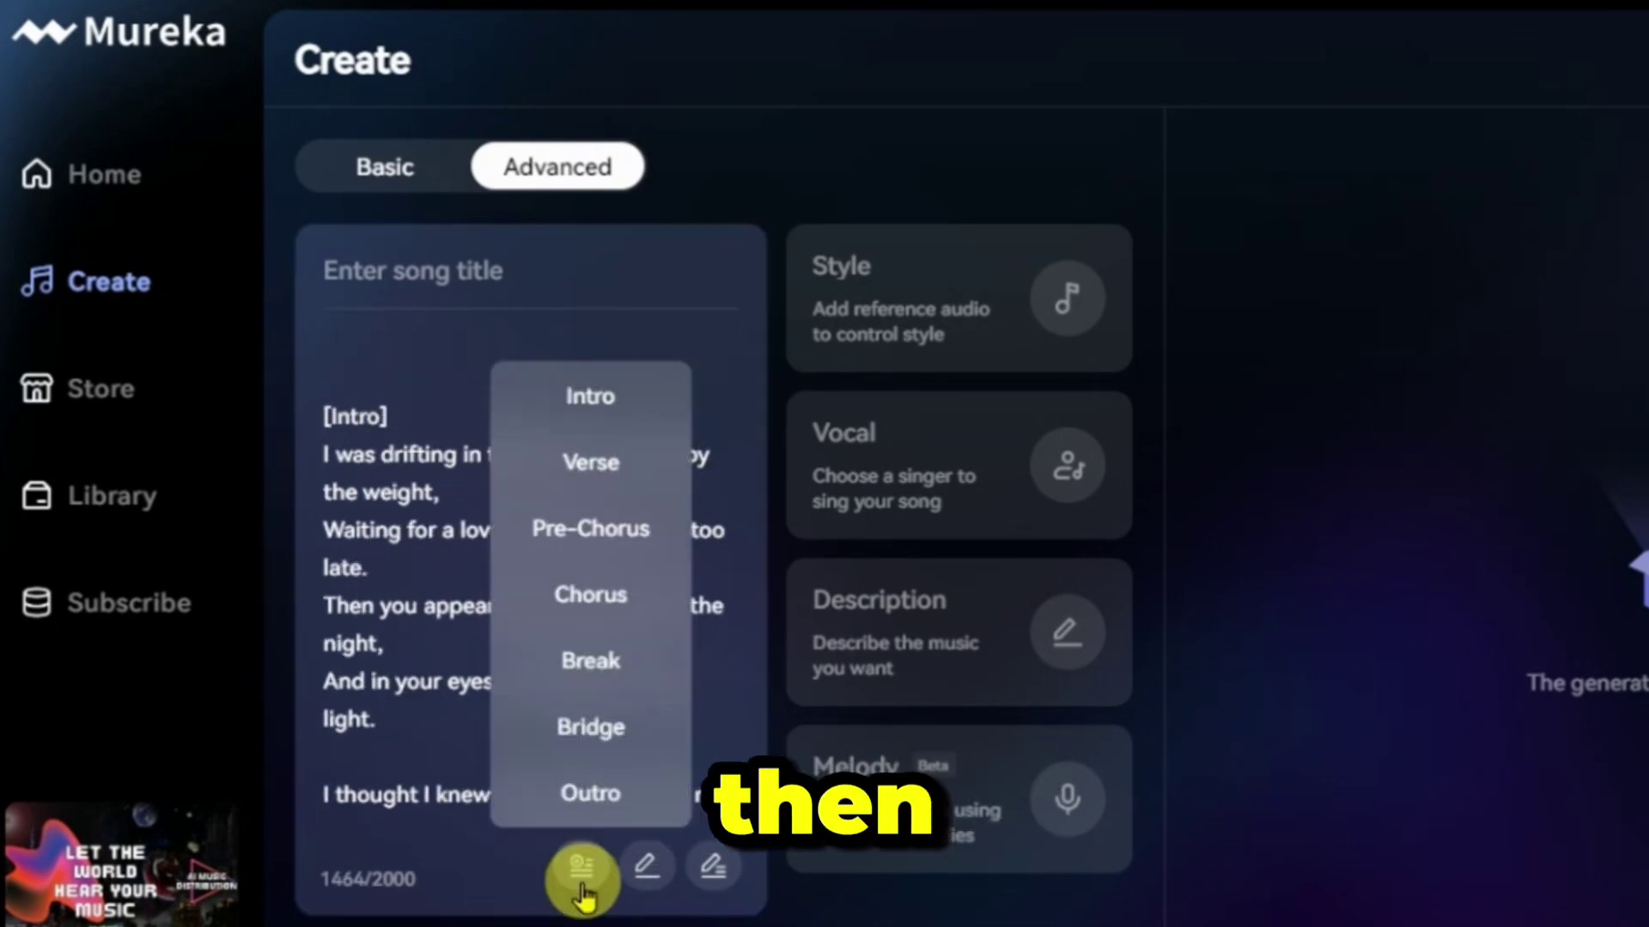
pyautogui.click(606, 472)
# - Insert a Chorus tag above "You are the one who taught me how to stand" and a Verse 2 tag above "In your quiet grace"
pyautogui.click(653, 745)
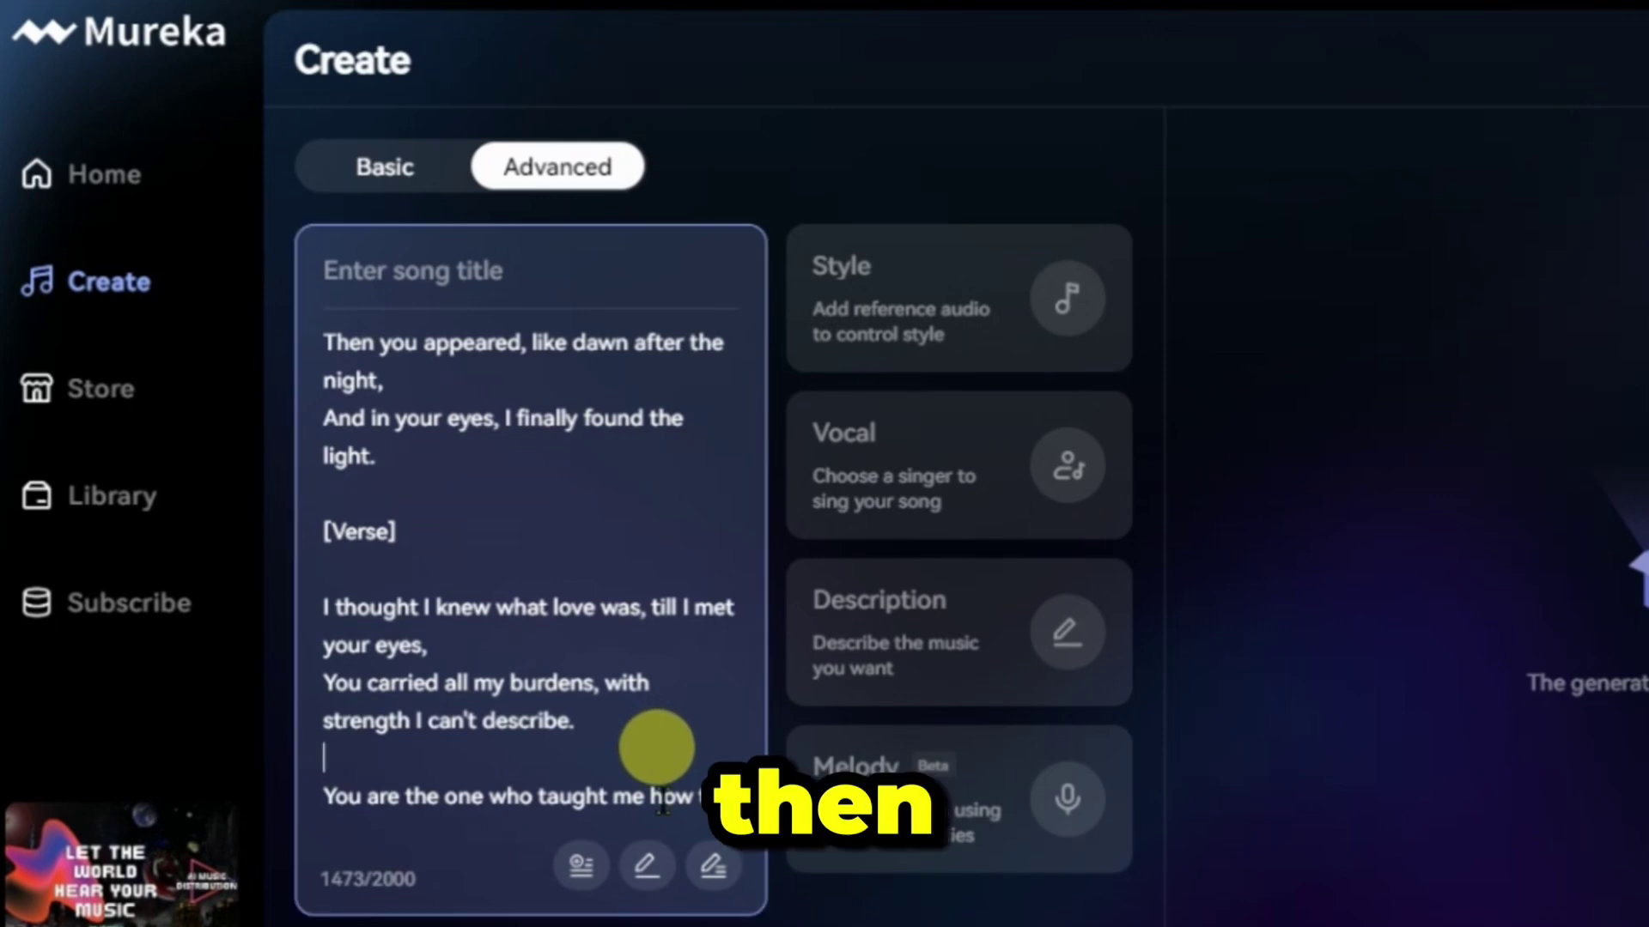
pyautogui.click(584, 866)
pyautogui.click(601, 596)
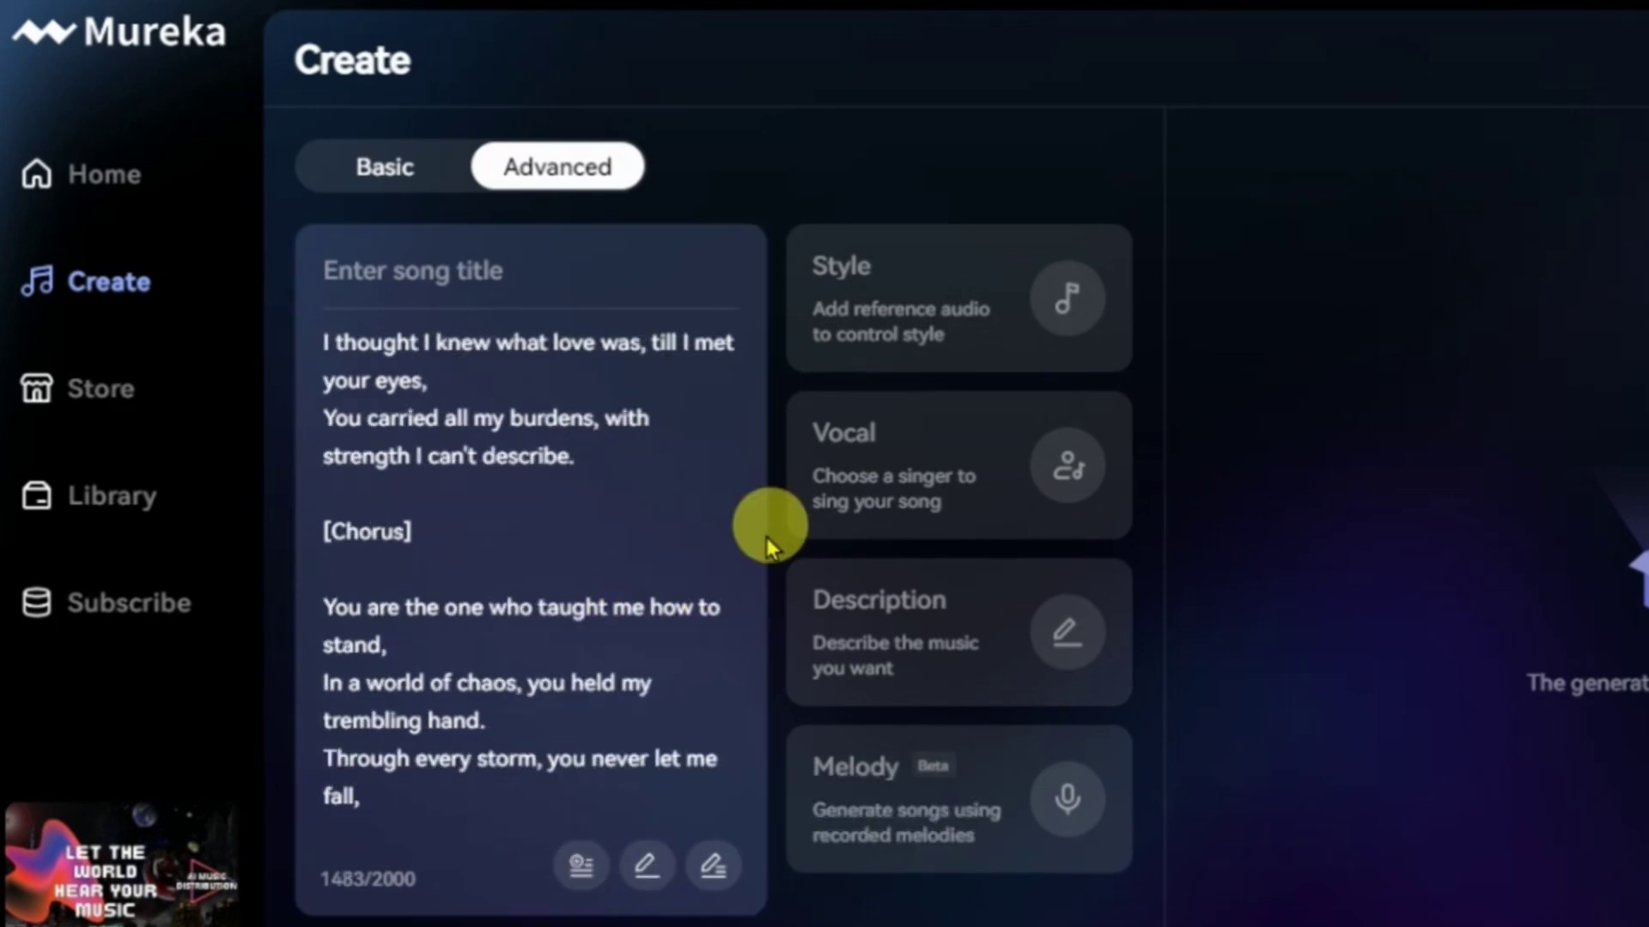
pyautogui.click(581, 867)
pyautogui.click(591, 462)
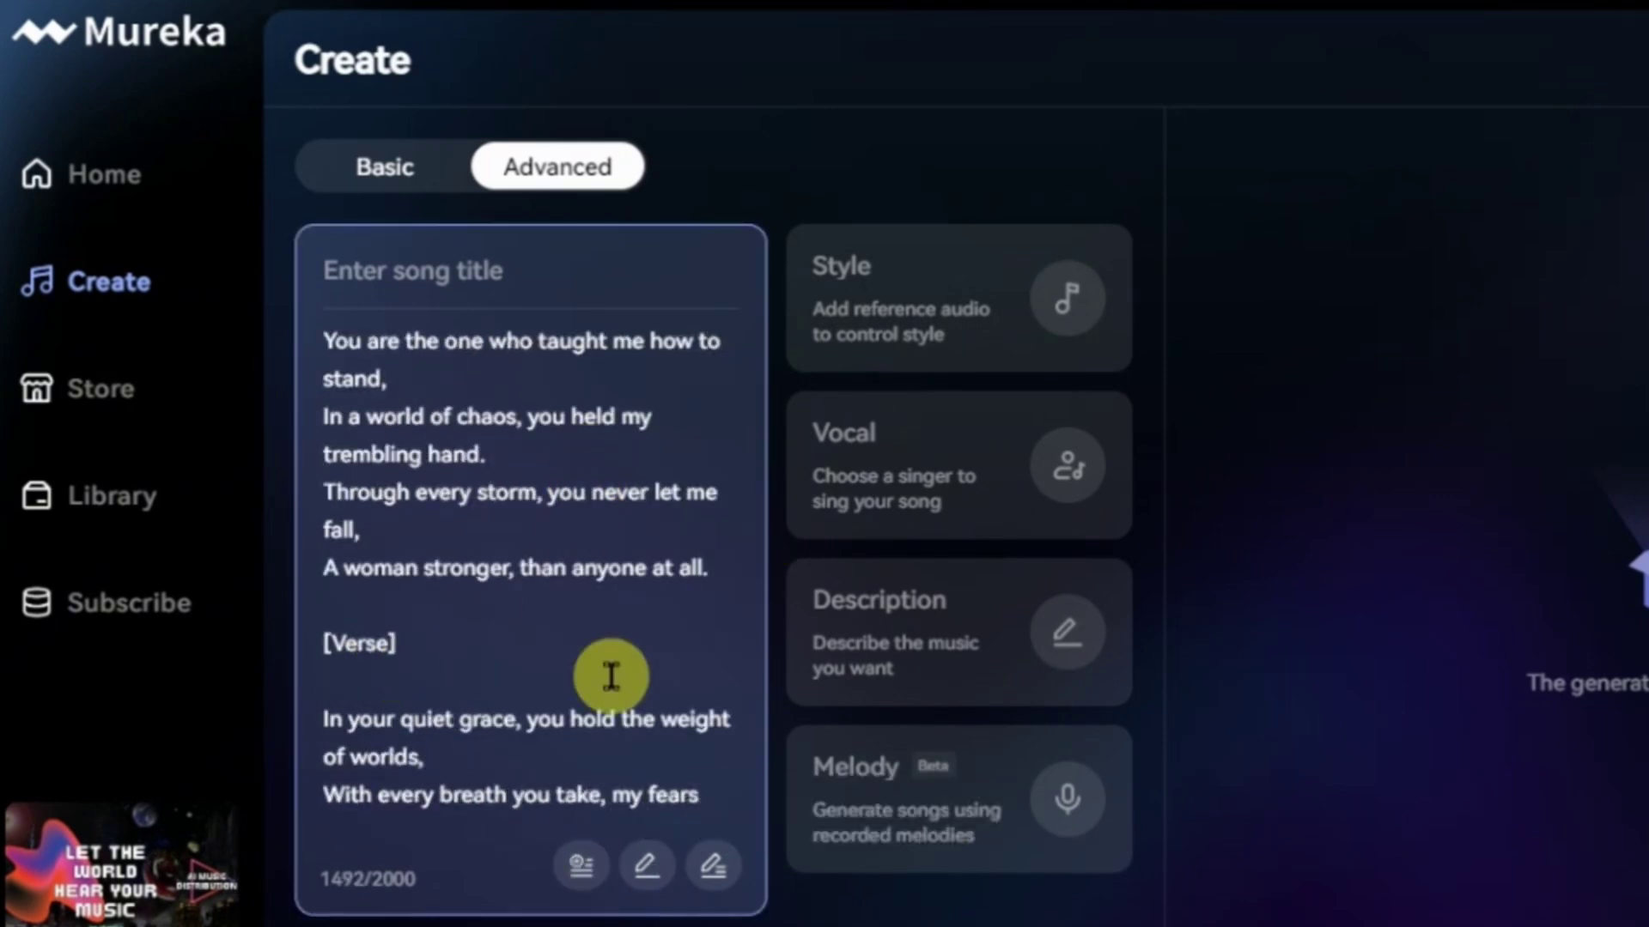
pyautogui.write('2')
# - Tag the remaining lyric sections, including Pre-Chorus, Chorus above the repeated chorus, and Outro above "And with you, I have found my peace"
pyautogui.scroll(-5, 615, 713)
pyautogui.click(583, 866)
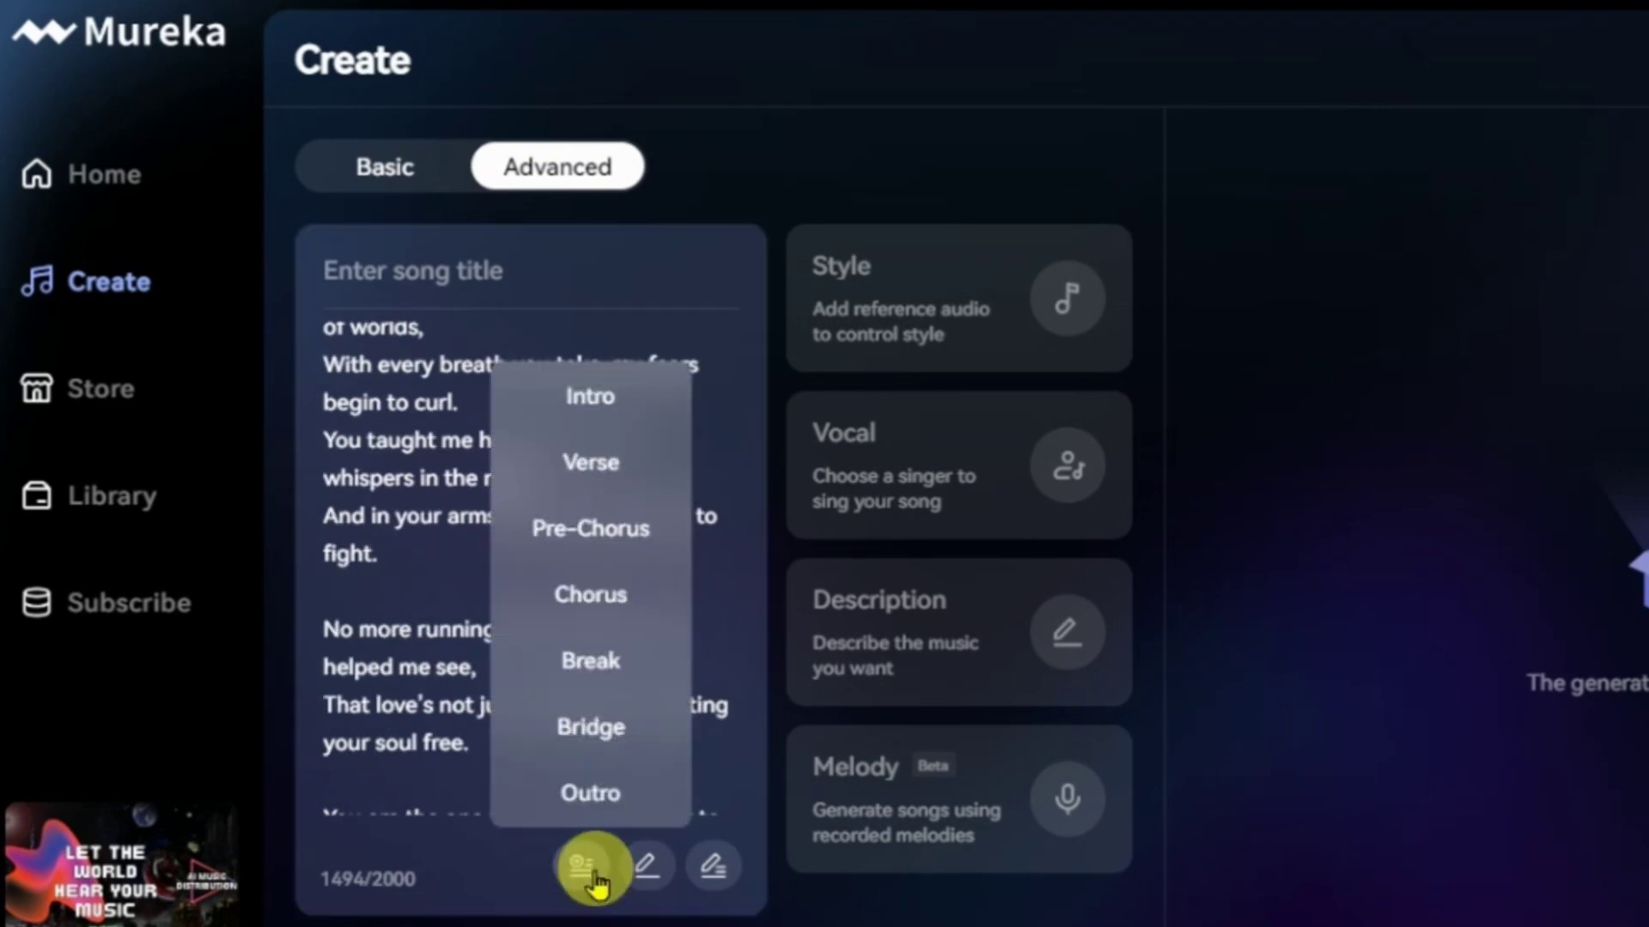
pyautogui.click(633, 533)
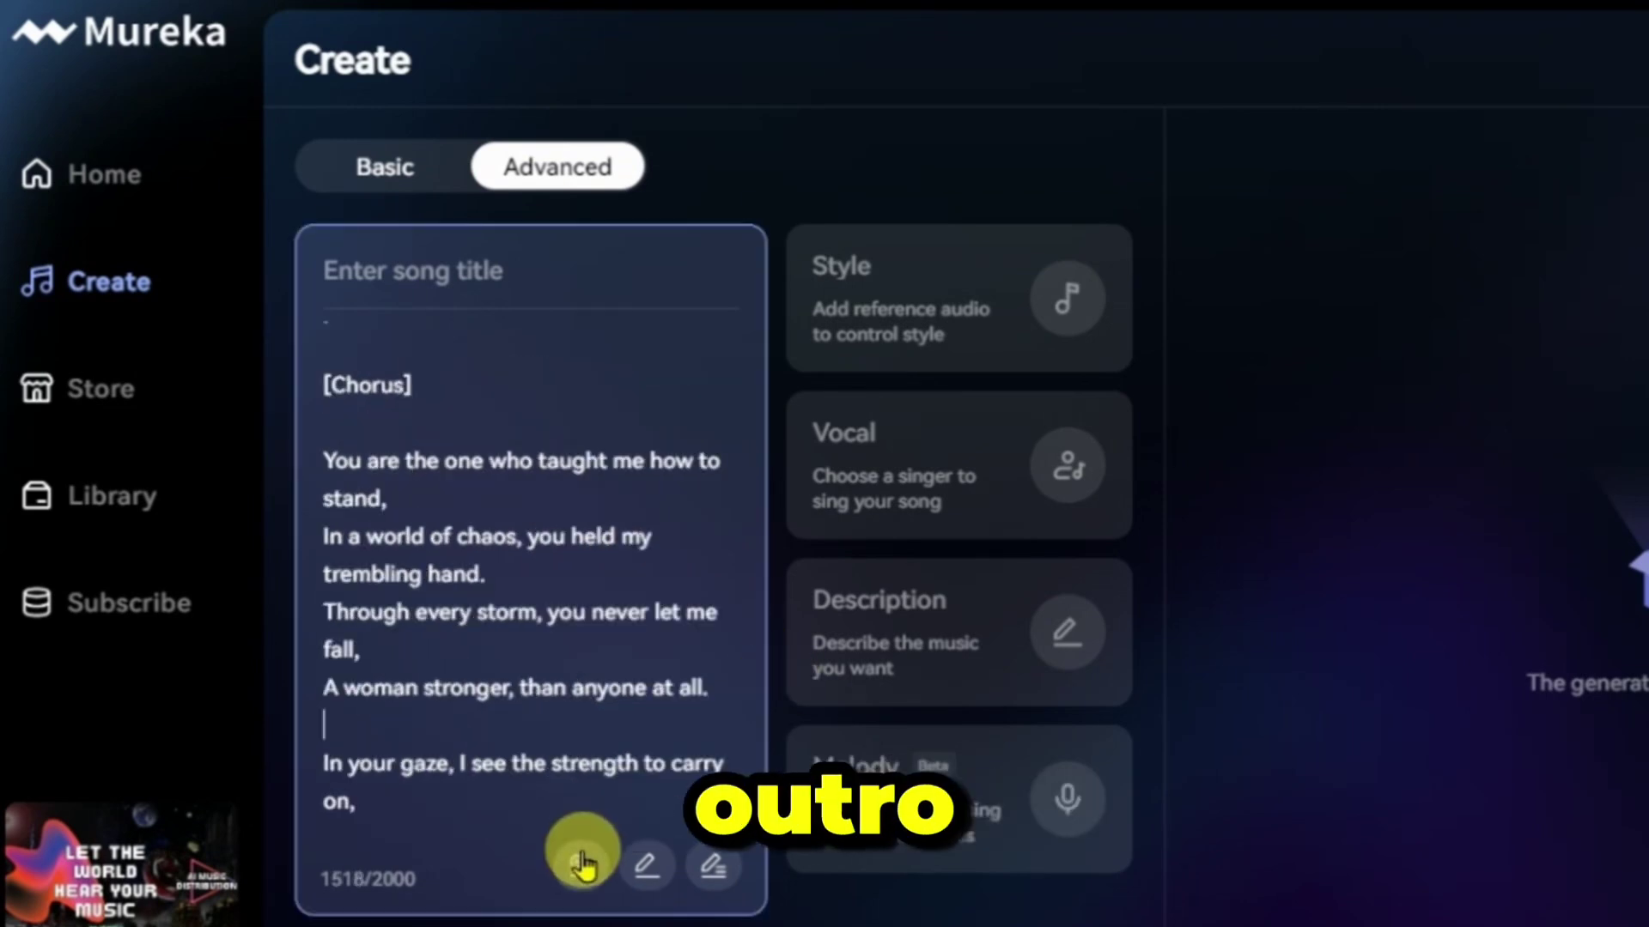
pyautogui.click(582, 863)
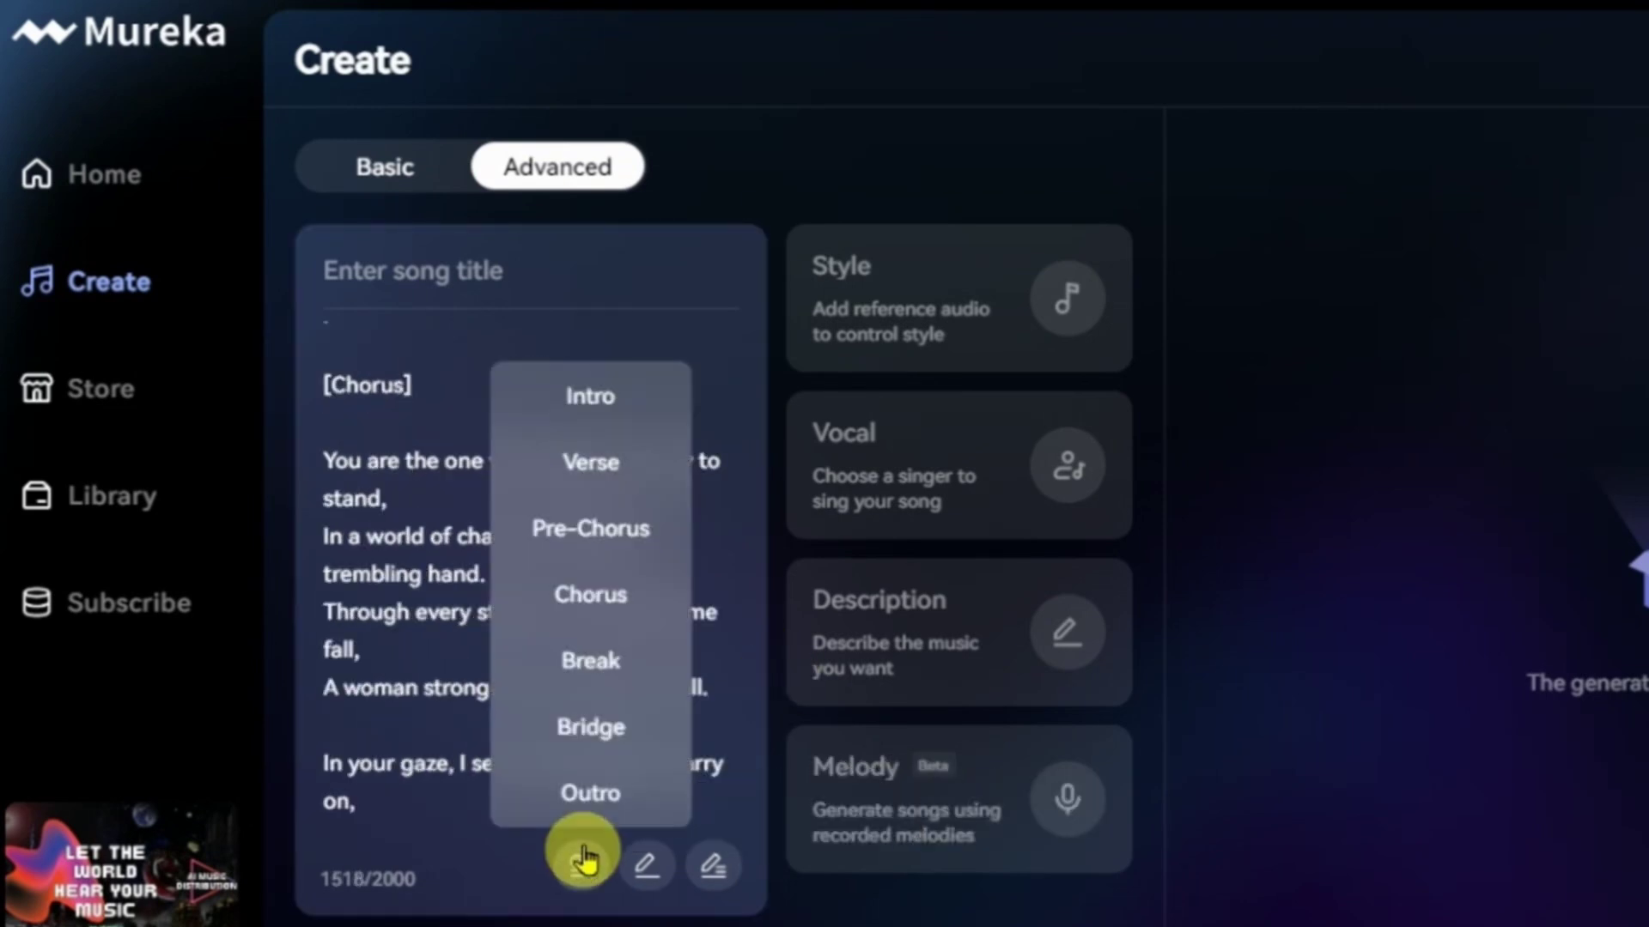
pyautogui.click(468, 726)
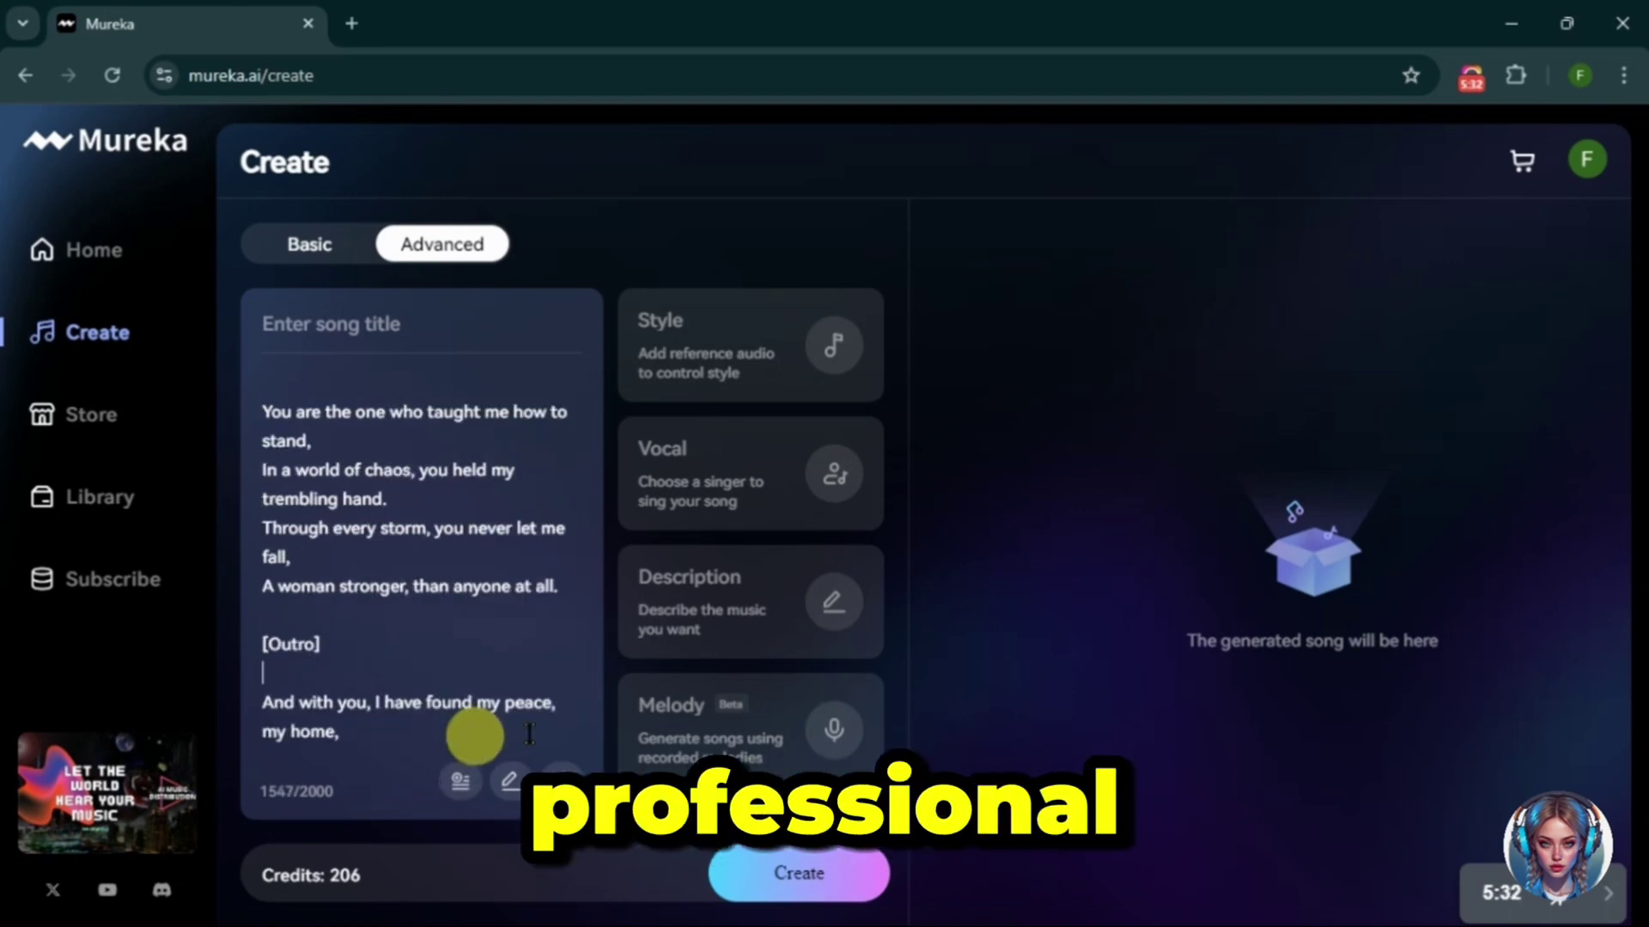
# - Paste "Stronger Than Anyone" as the song title
pyautogui.scroll(15, 600, 703)
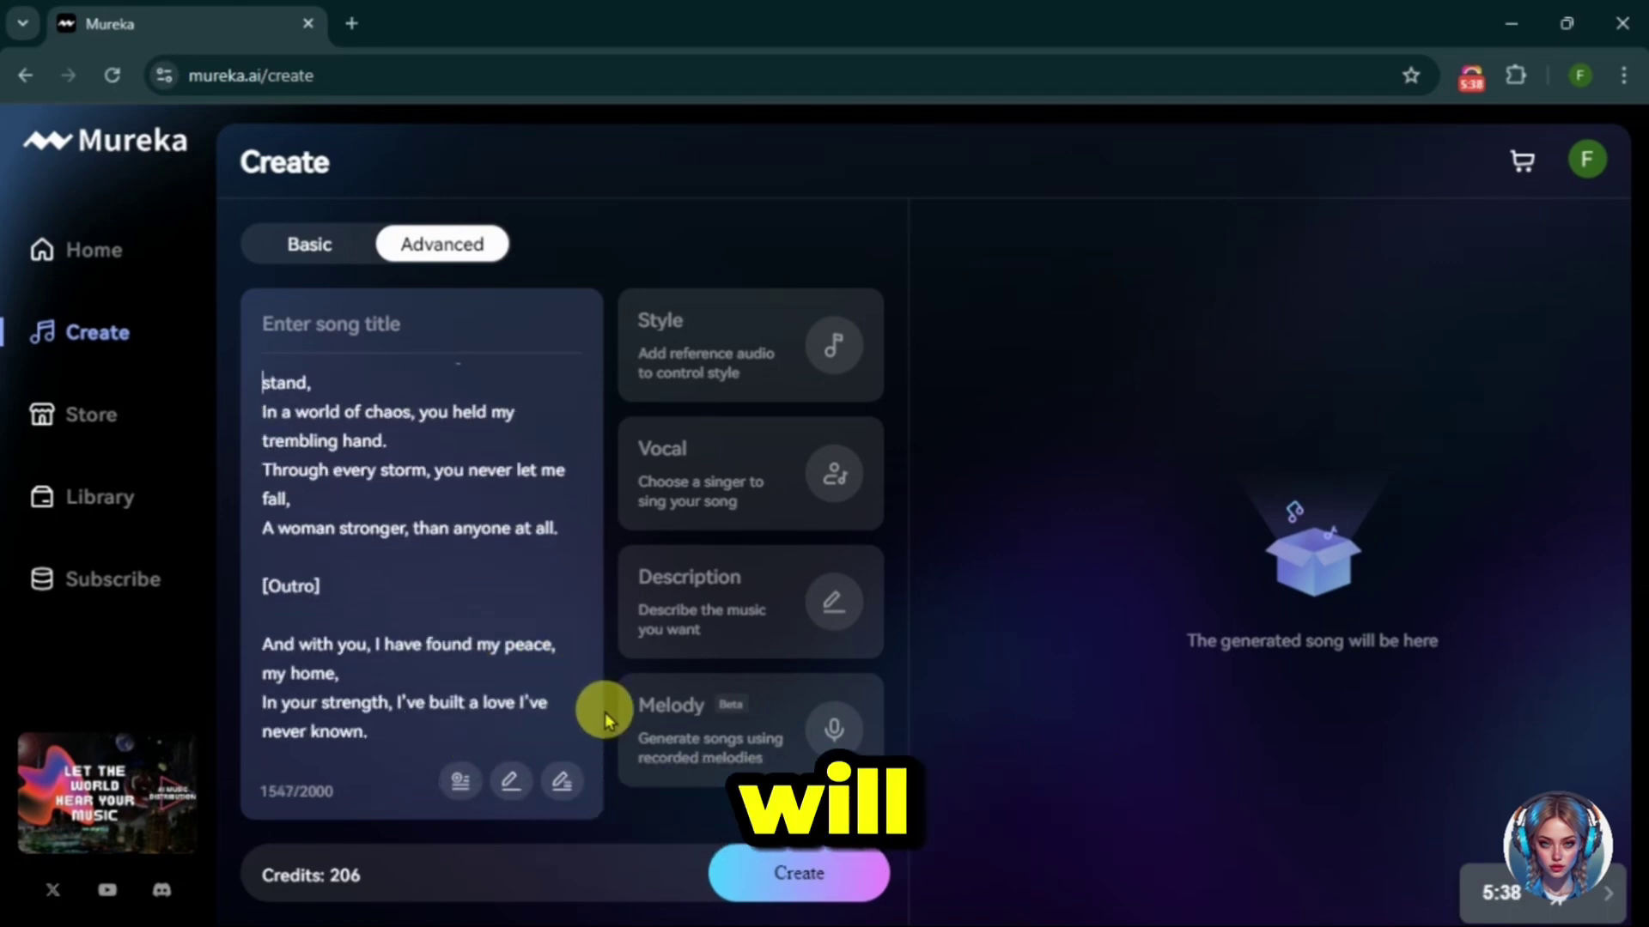
pyautogui.click(533, 320)
pyautogui.rightClick(533, 320)
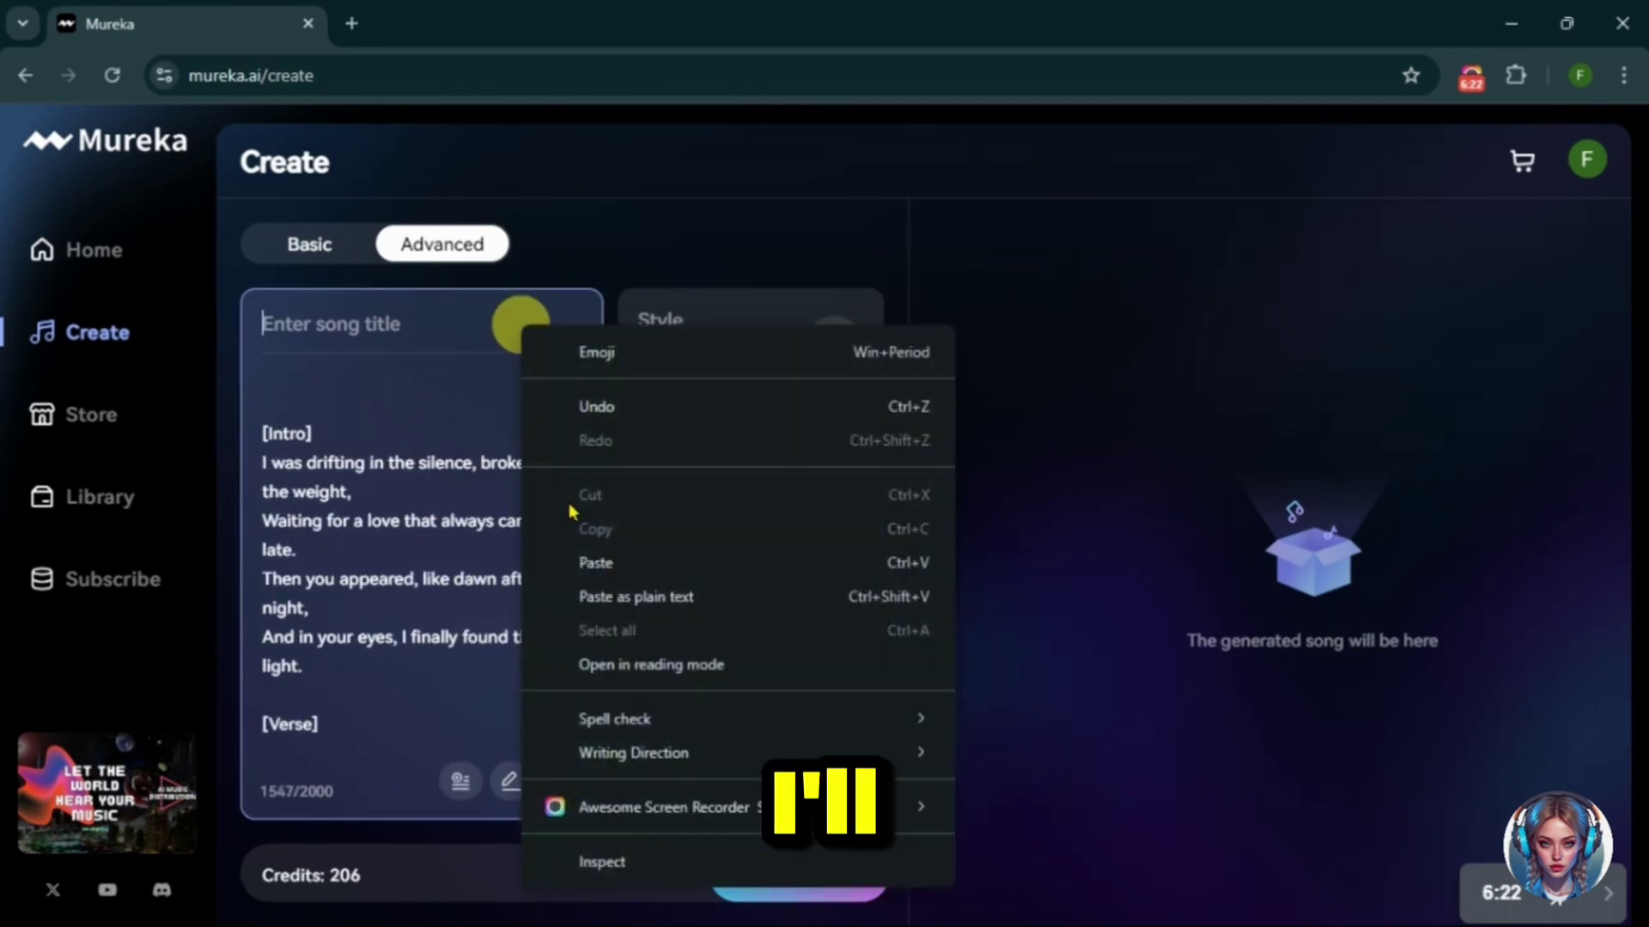
pyautogui.click(575, 559)
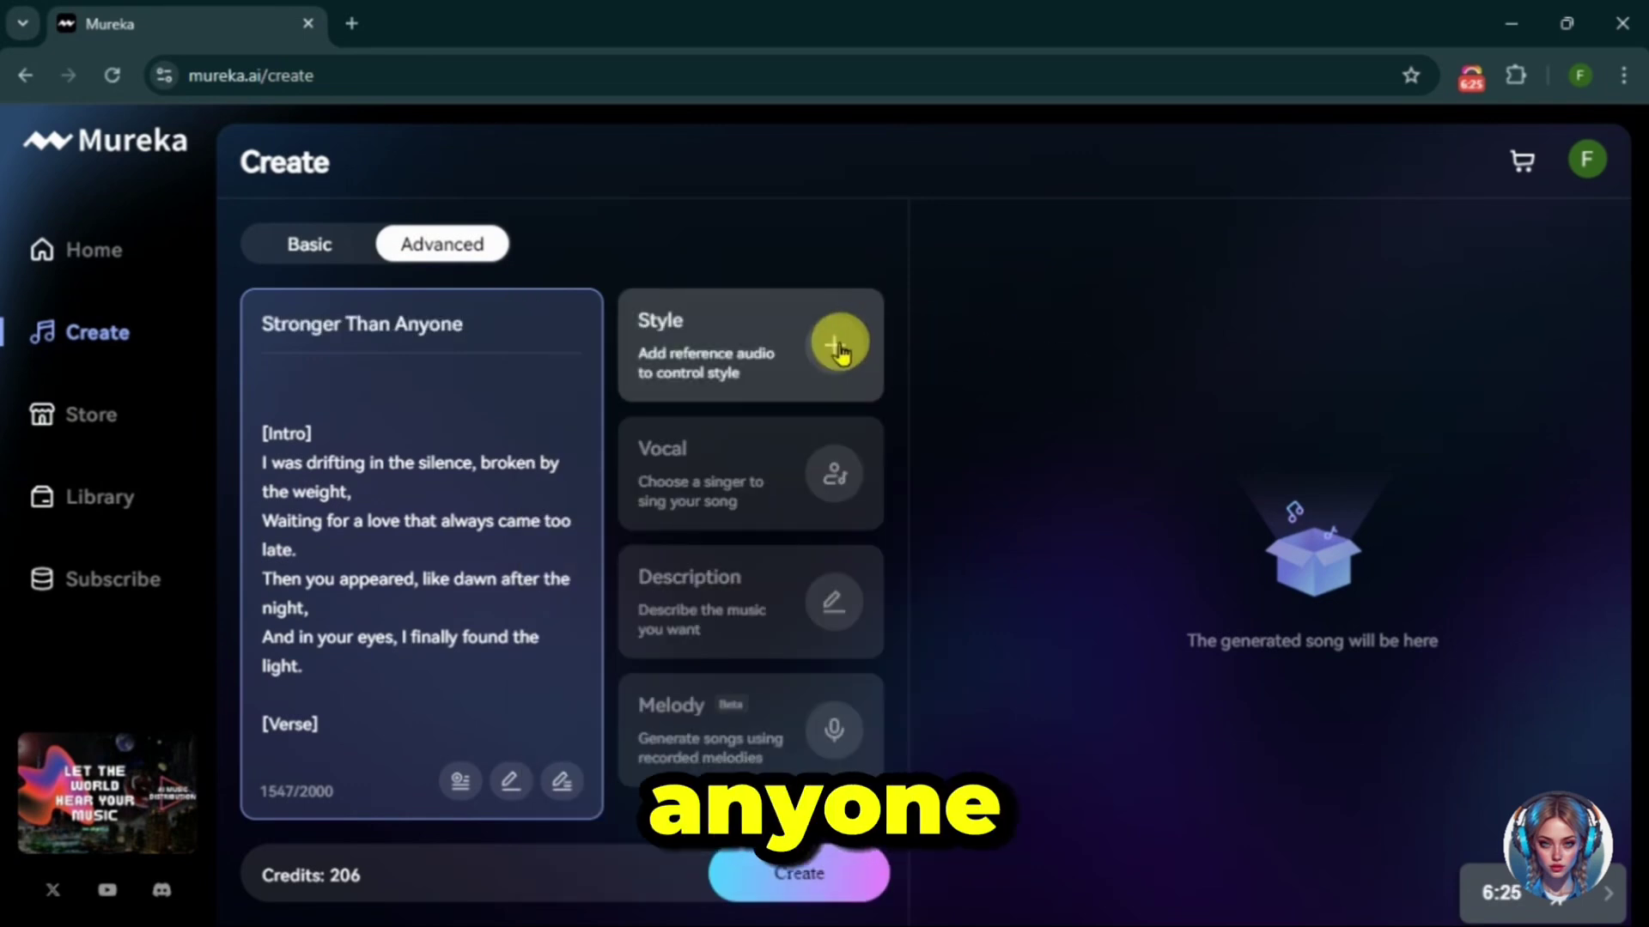
# - Open the style reference settings, then copy the link of the "Ed Sheeran - Perfect (Official Music Video)" on YouTube
pyautogui.click(790, 343)
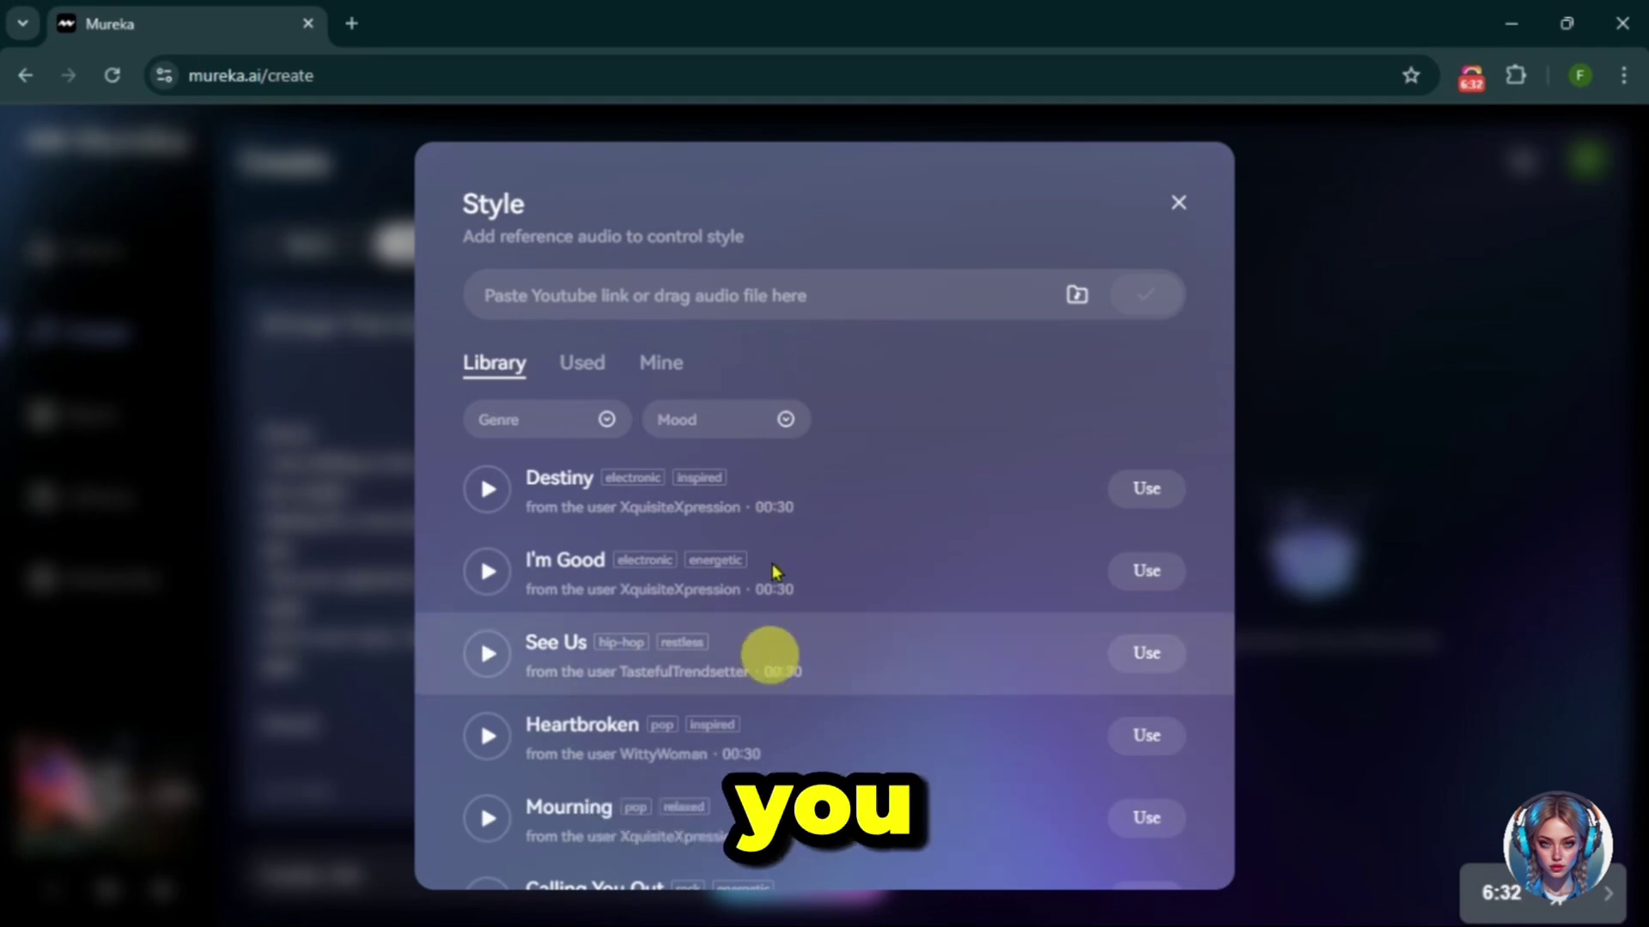
pyautogui.click(814, 292)
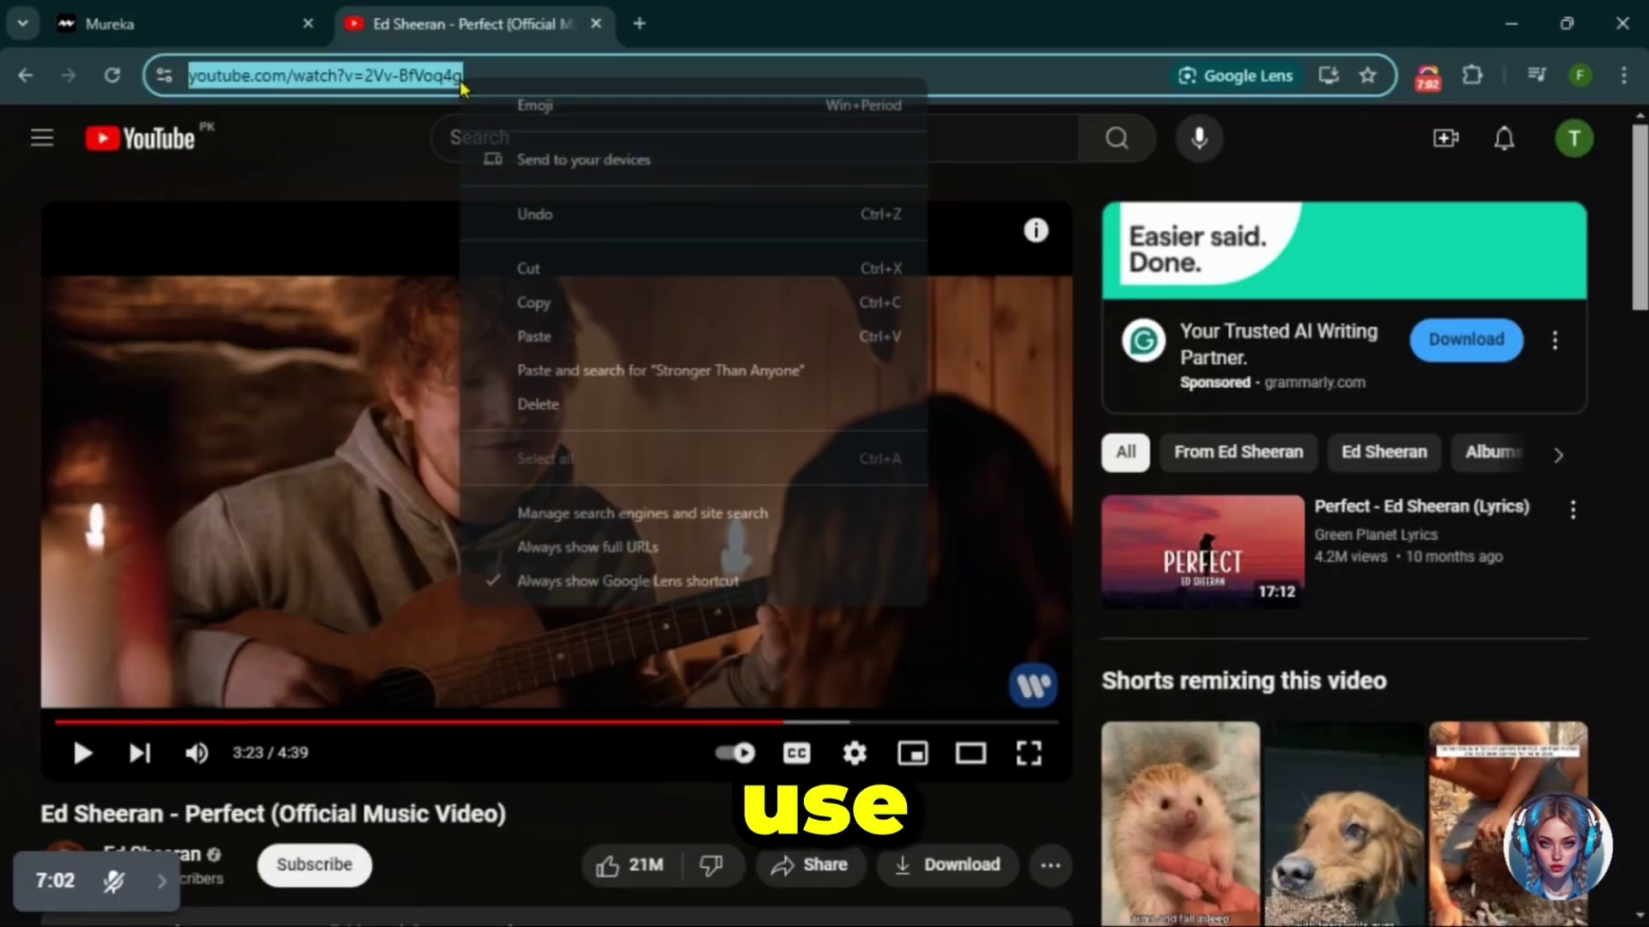
pyautogui.click(532, 302)
# - Return to Mureka and submit the copied YouTube link as the style reference audio
pyautogui.click(206, 20)
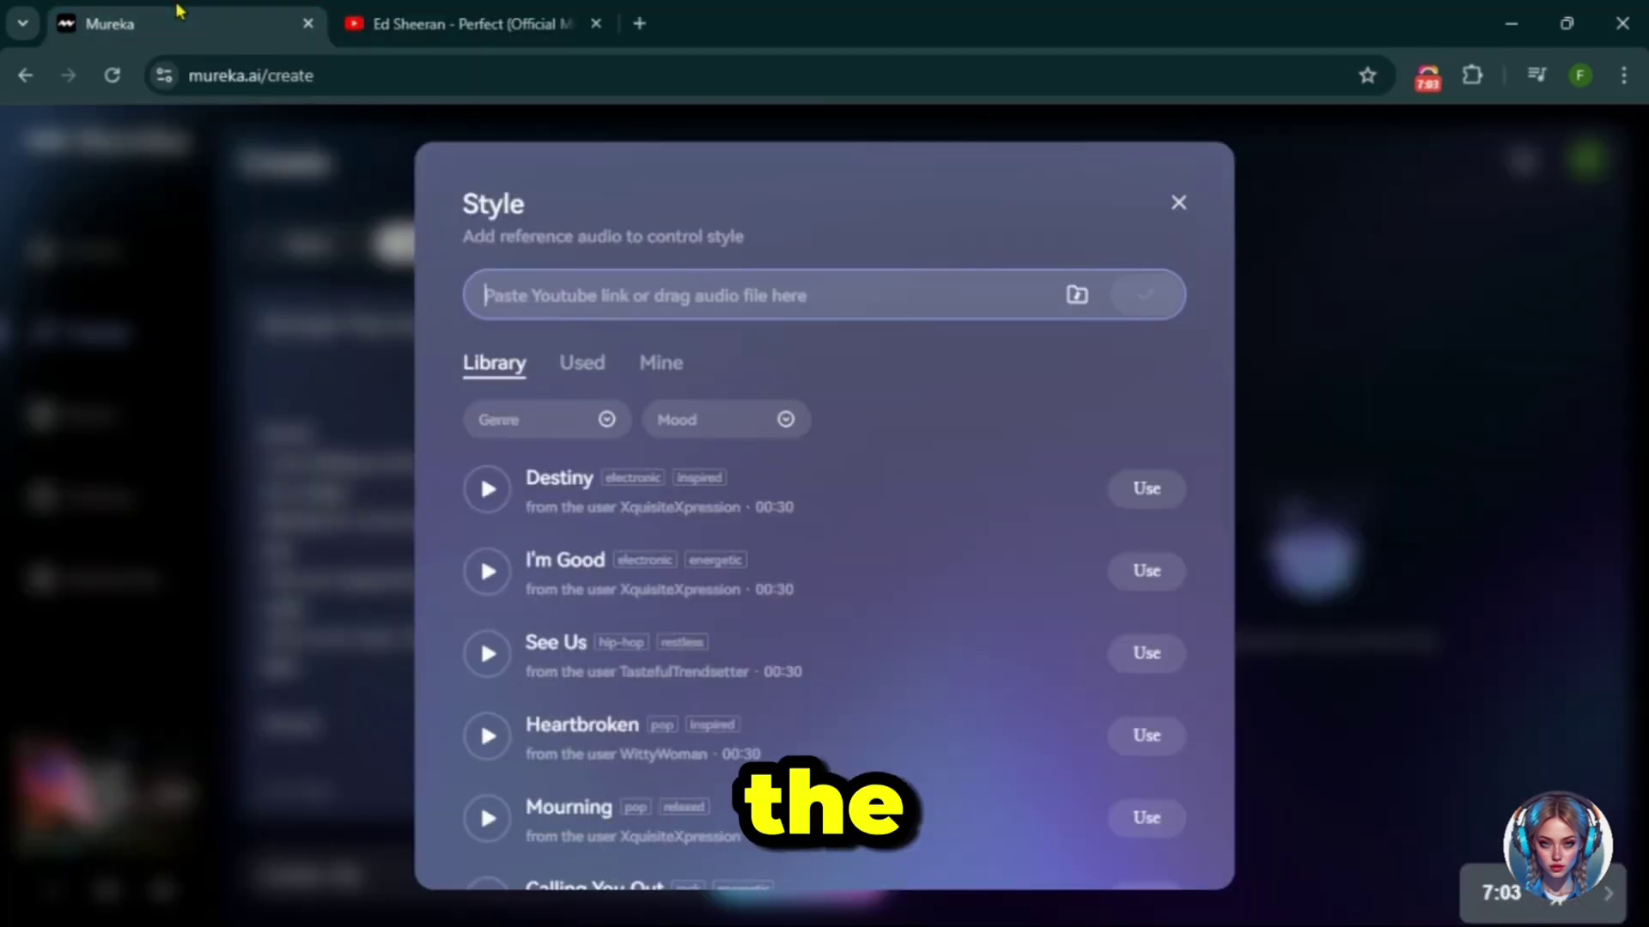
pyautogui.rightClick(552, 291)
pyautogui.click(736, 526)
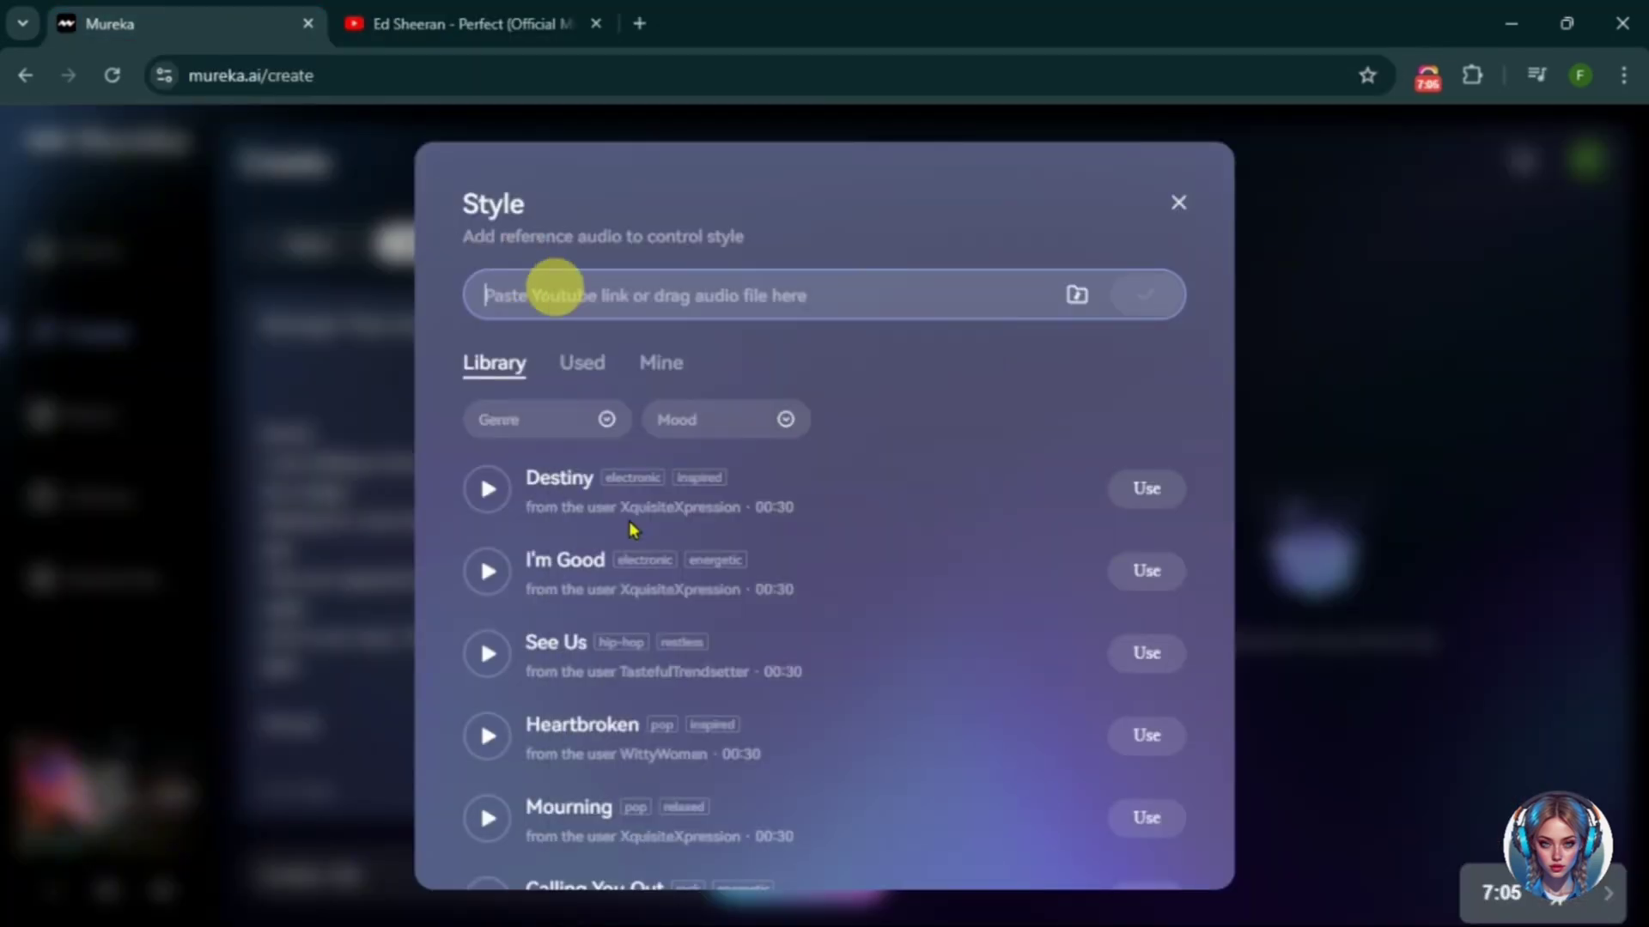
pyautogui.click(1161, 295)
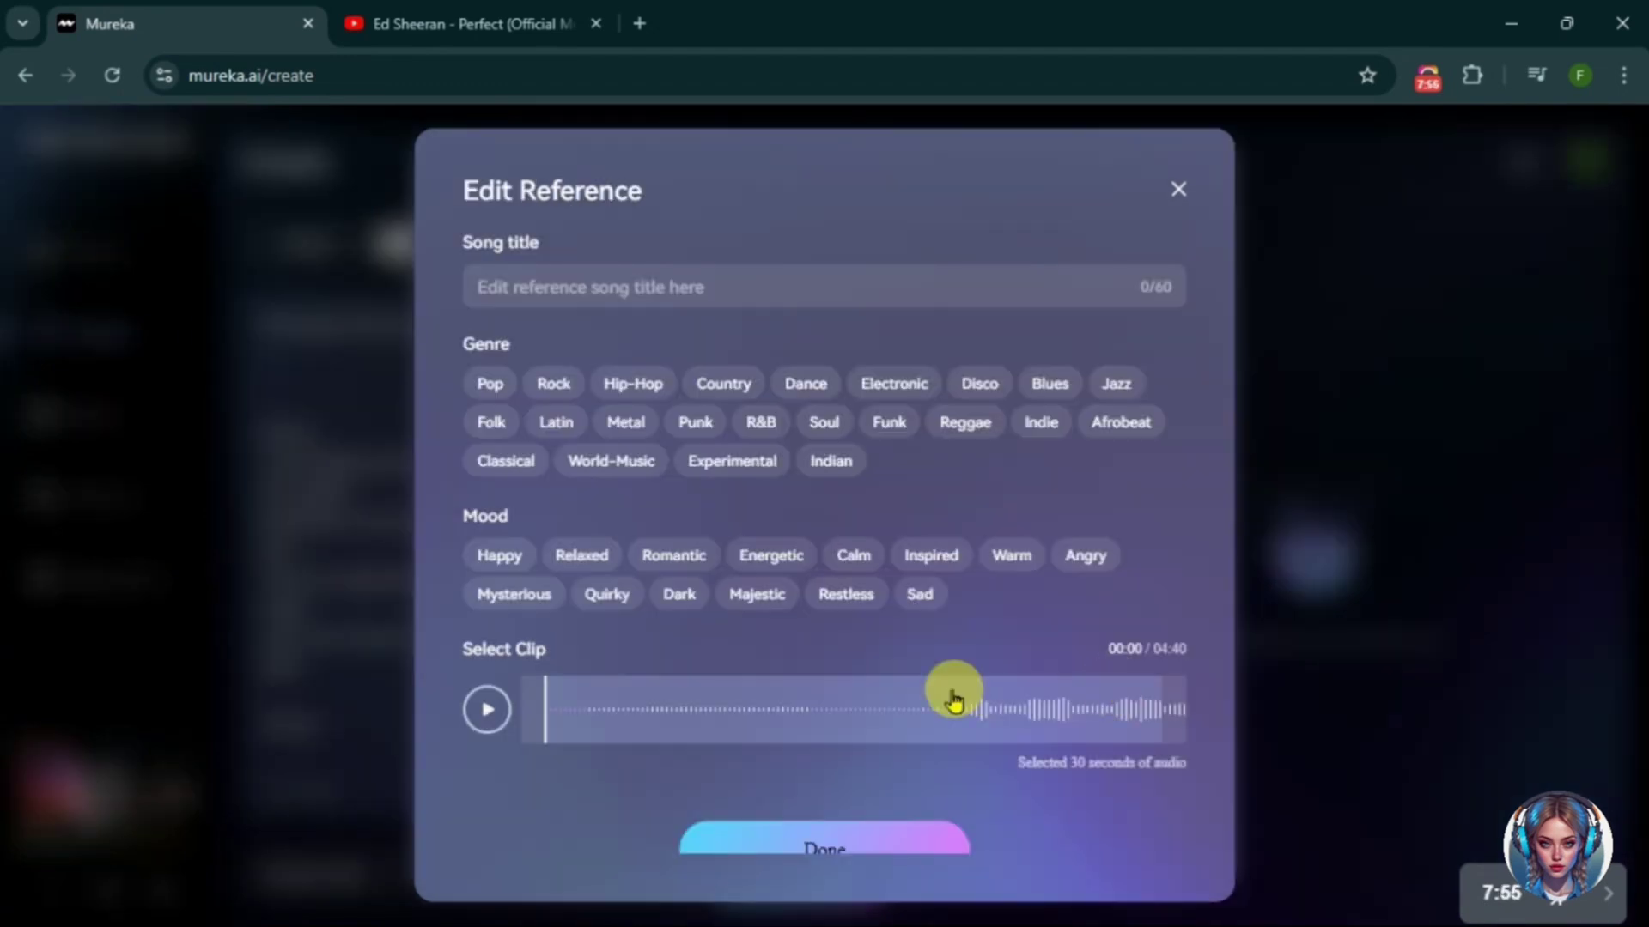
# - Set the 30-second reference clip to start at 00:13 with Soul genre and Romantic mood, save it, and use it as the style
pyautogui.click(945, 700)
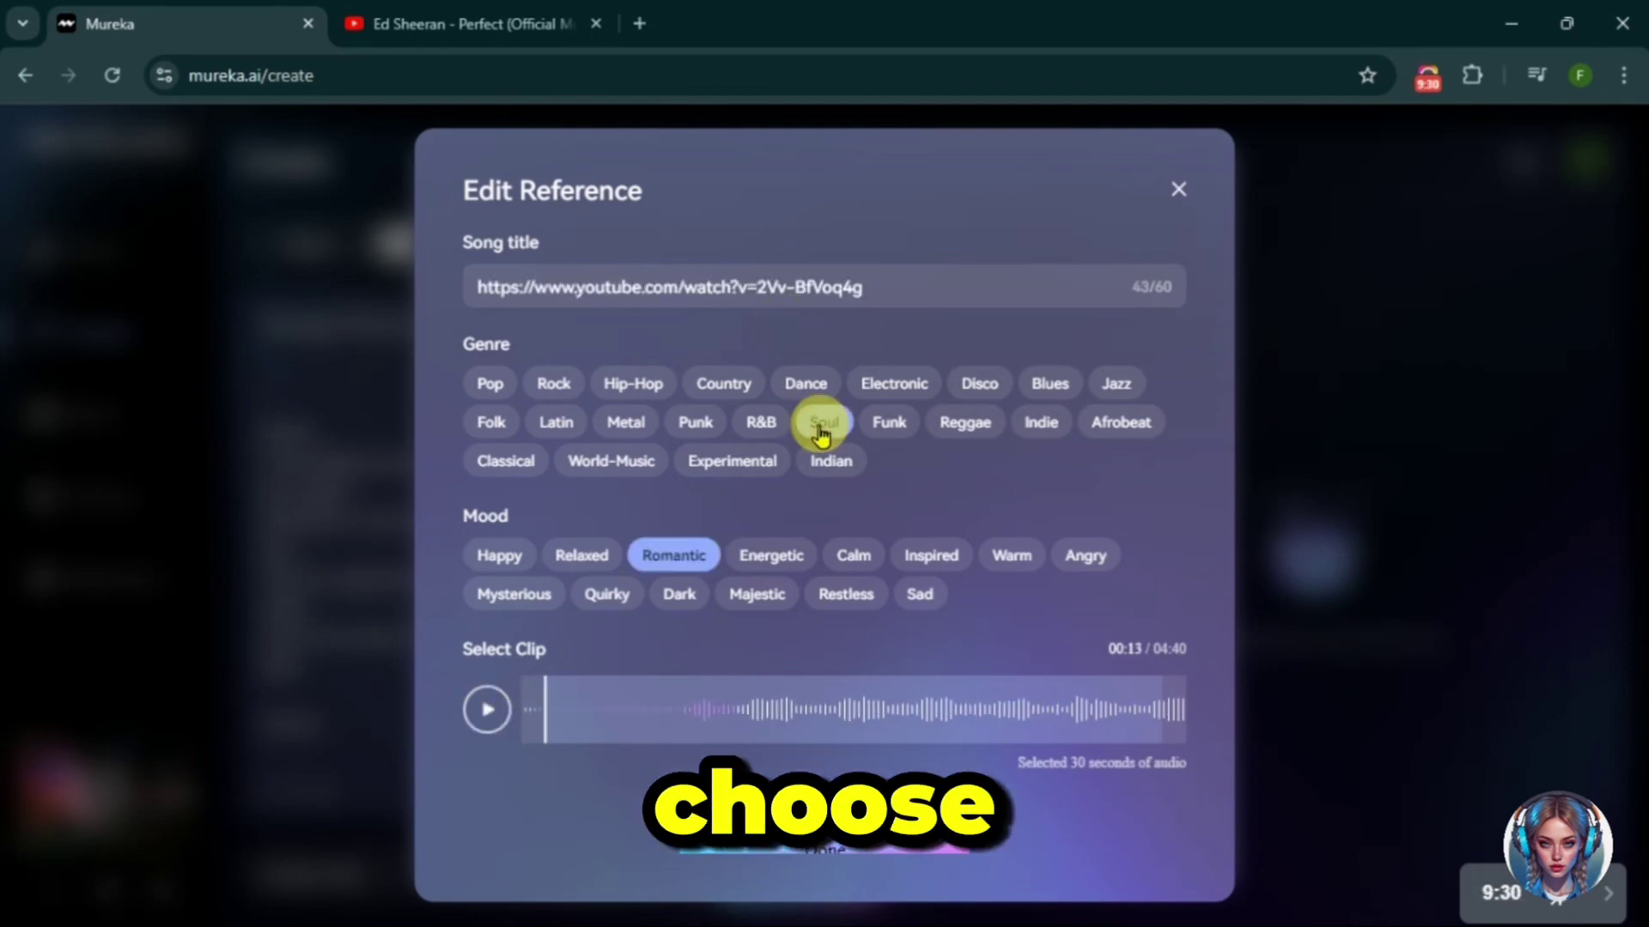
pyautogui.click(821, 425)
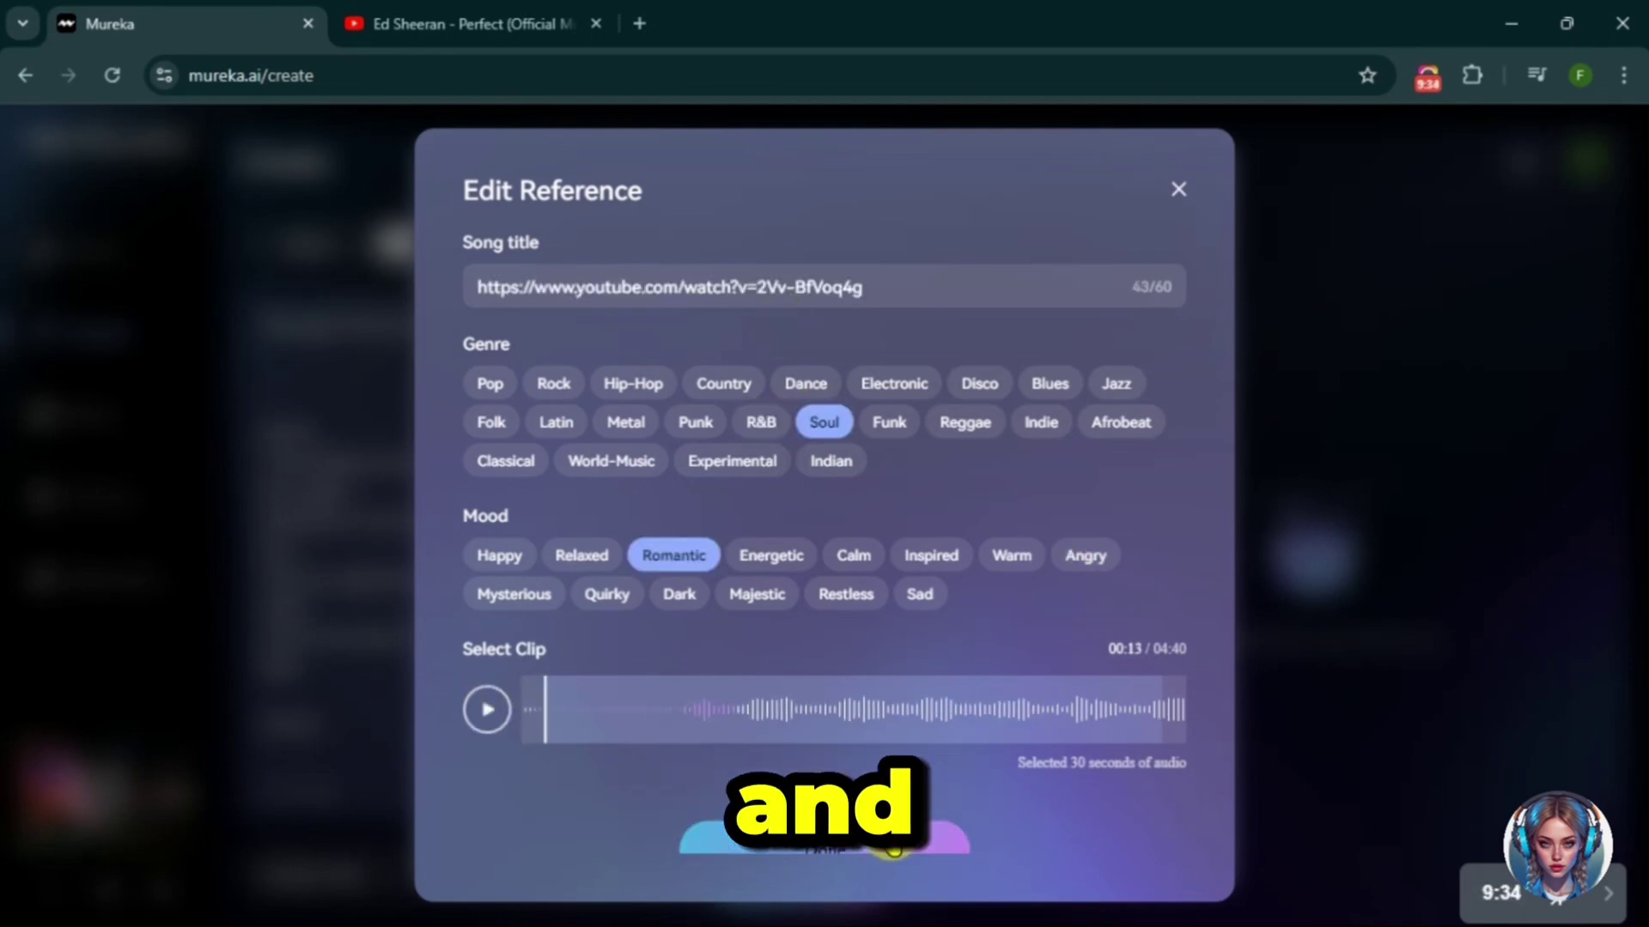
pyautogui.click(884, 841)
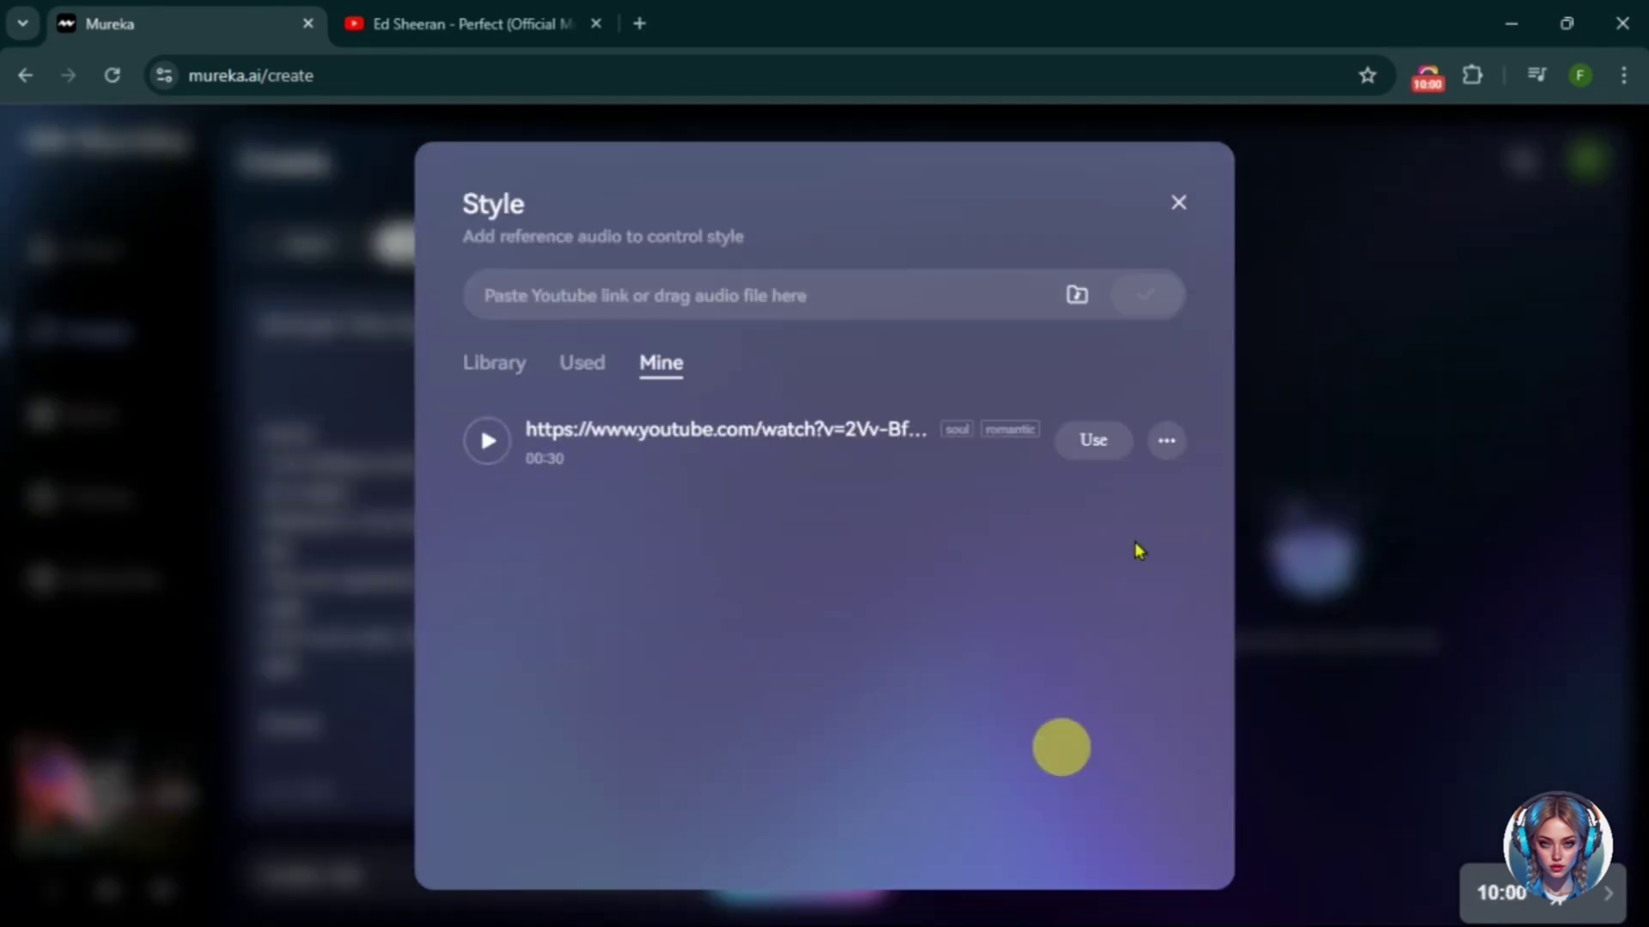
pyautogui.click(1090, 441)
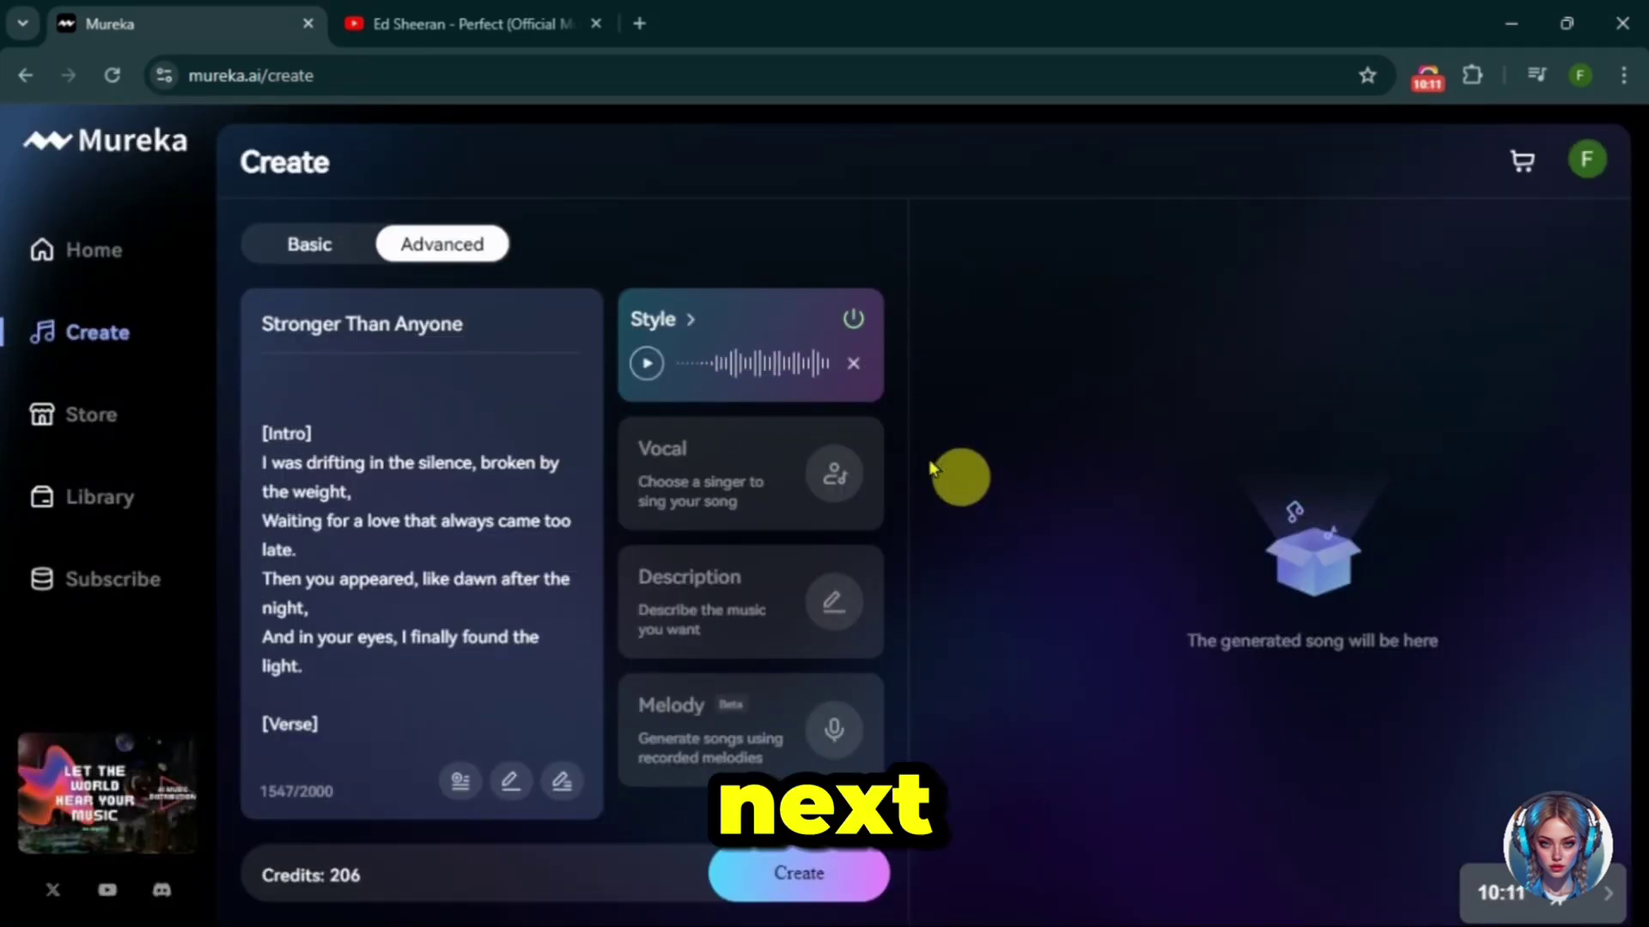
# - Preview the Darren and Wayne singer samples and use Darren as the song's vocal
pyautogui.click(835, 474)
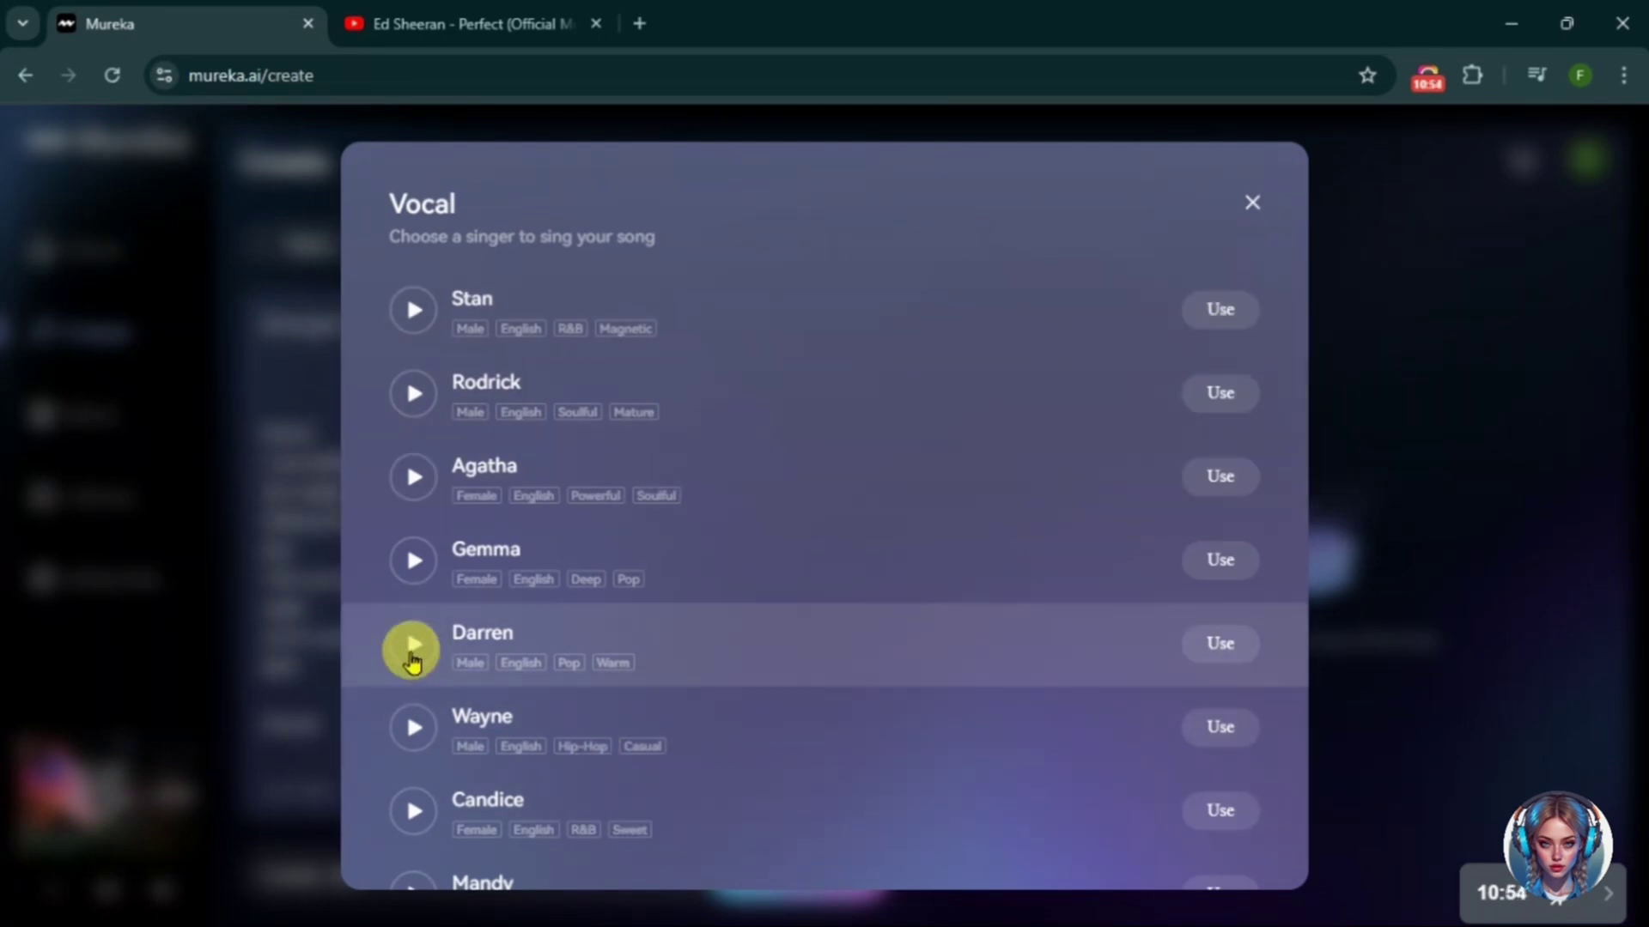
pyautogui.click(412, 648)
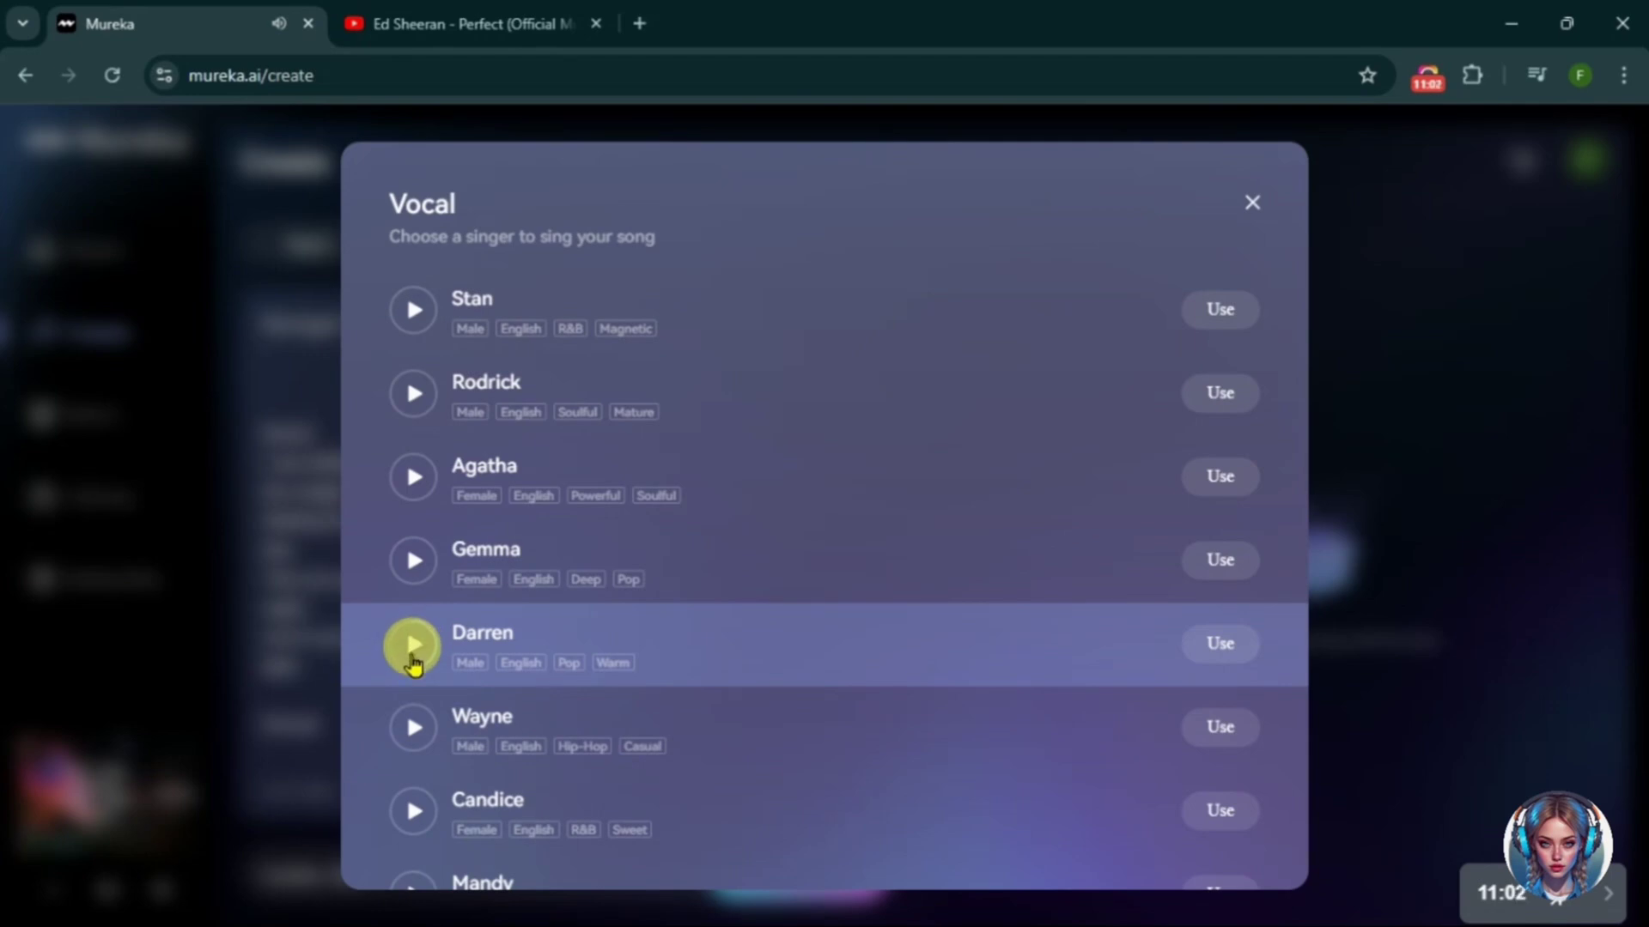
pyautogui.click(412, 725)
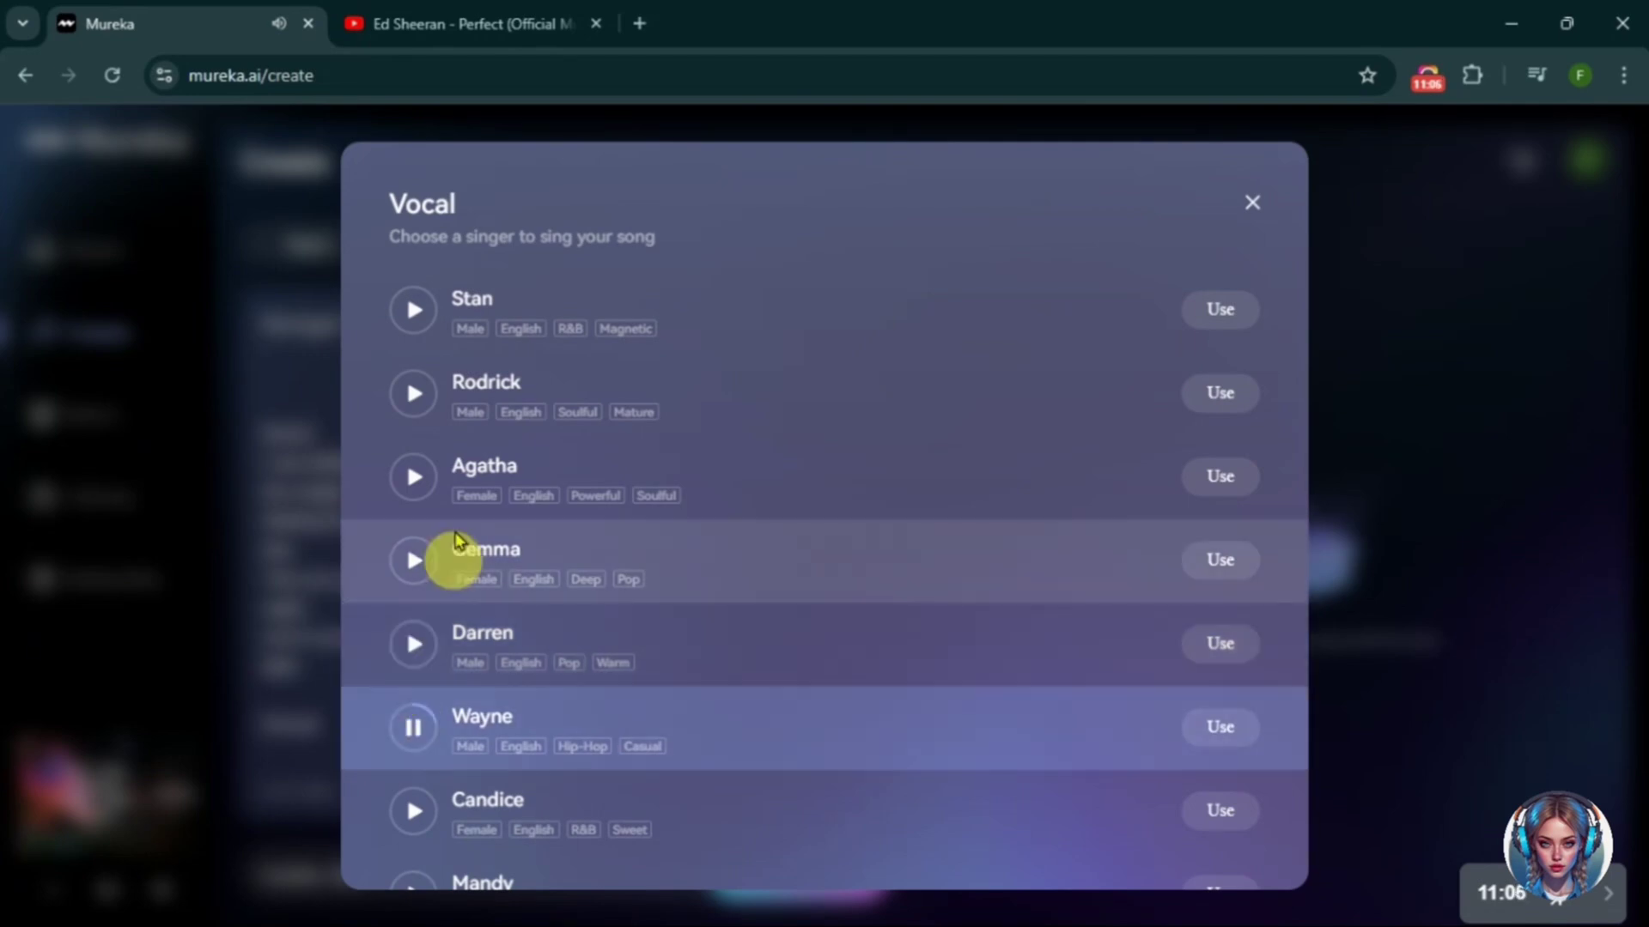
pyautogui.scroll(-1, 429, 601)
pyautogui.click(404, 618)
pyautogui.click(407, 612)
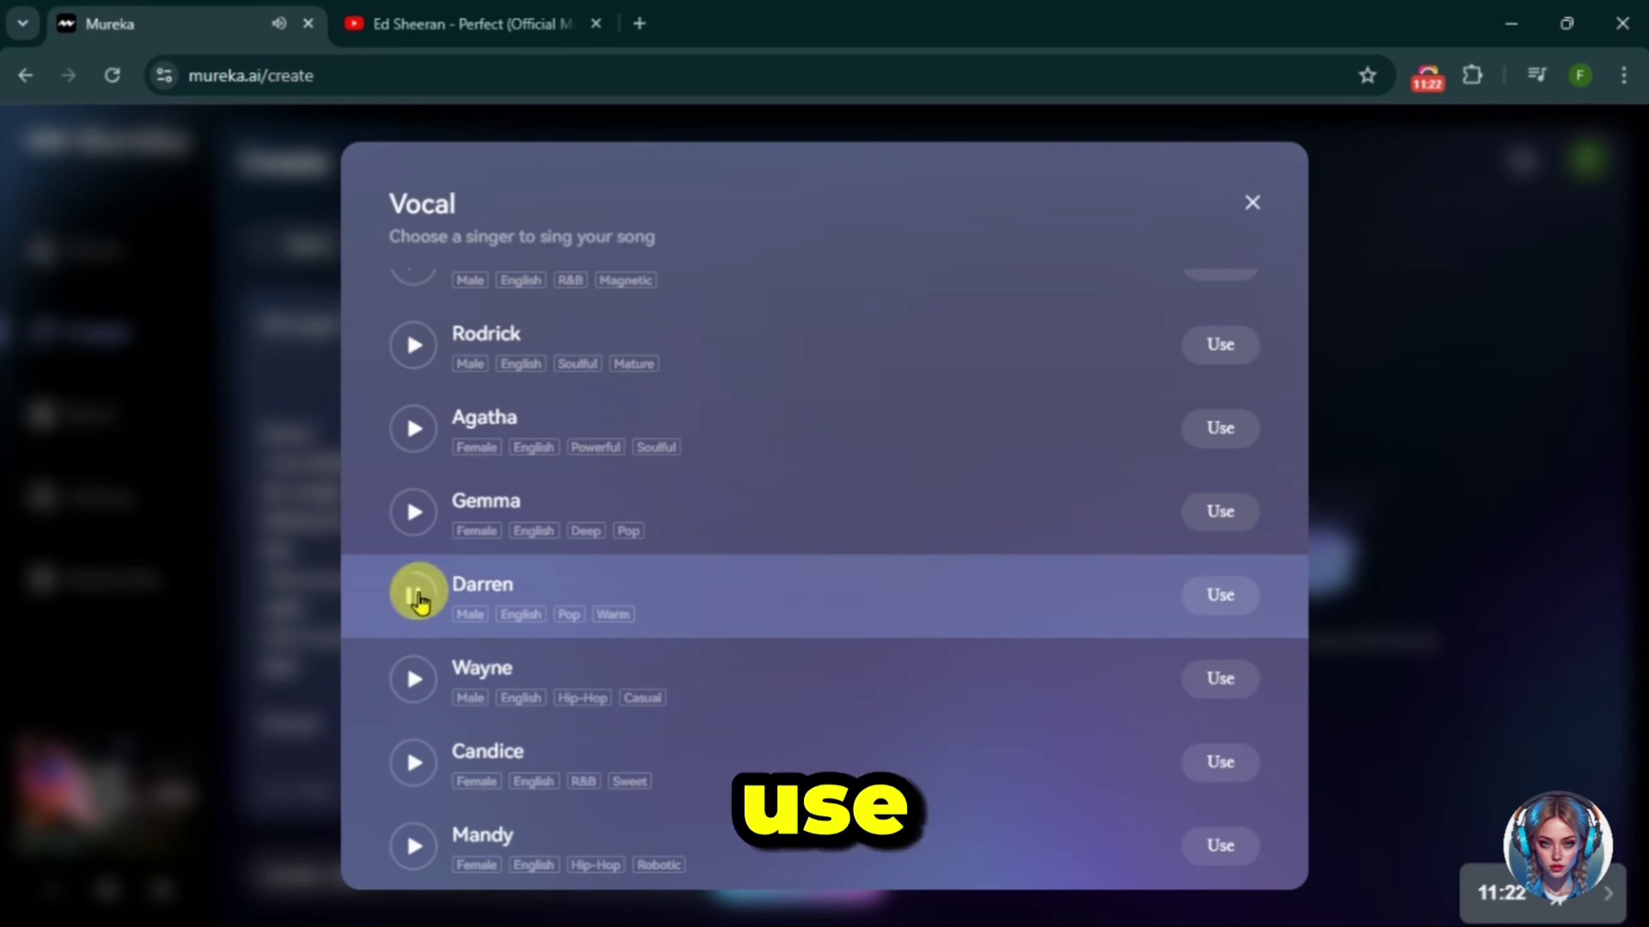
pyautogui.click(1207, 601)
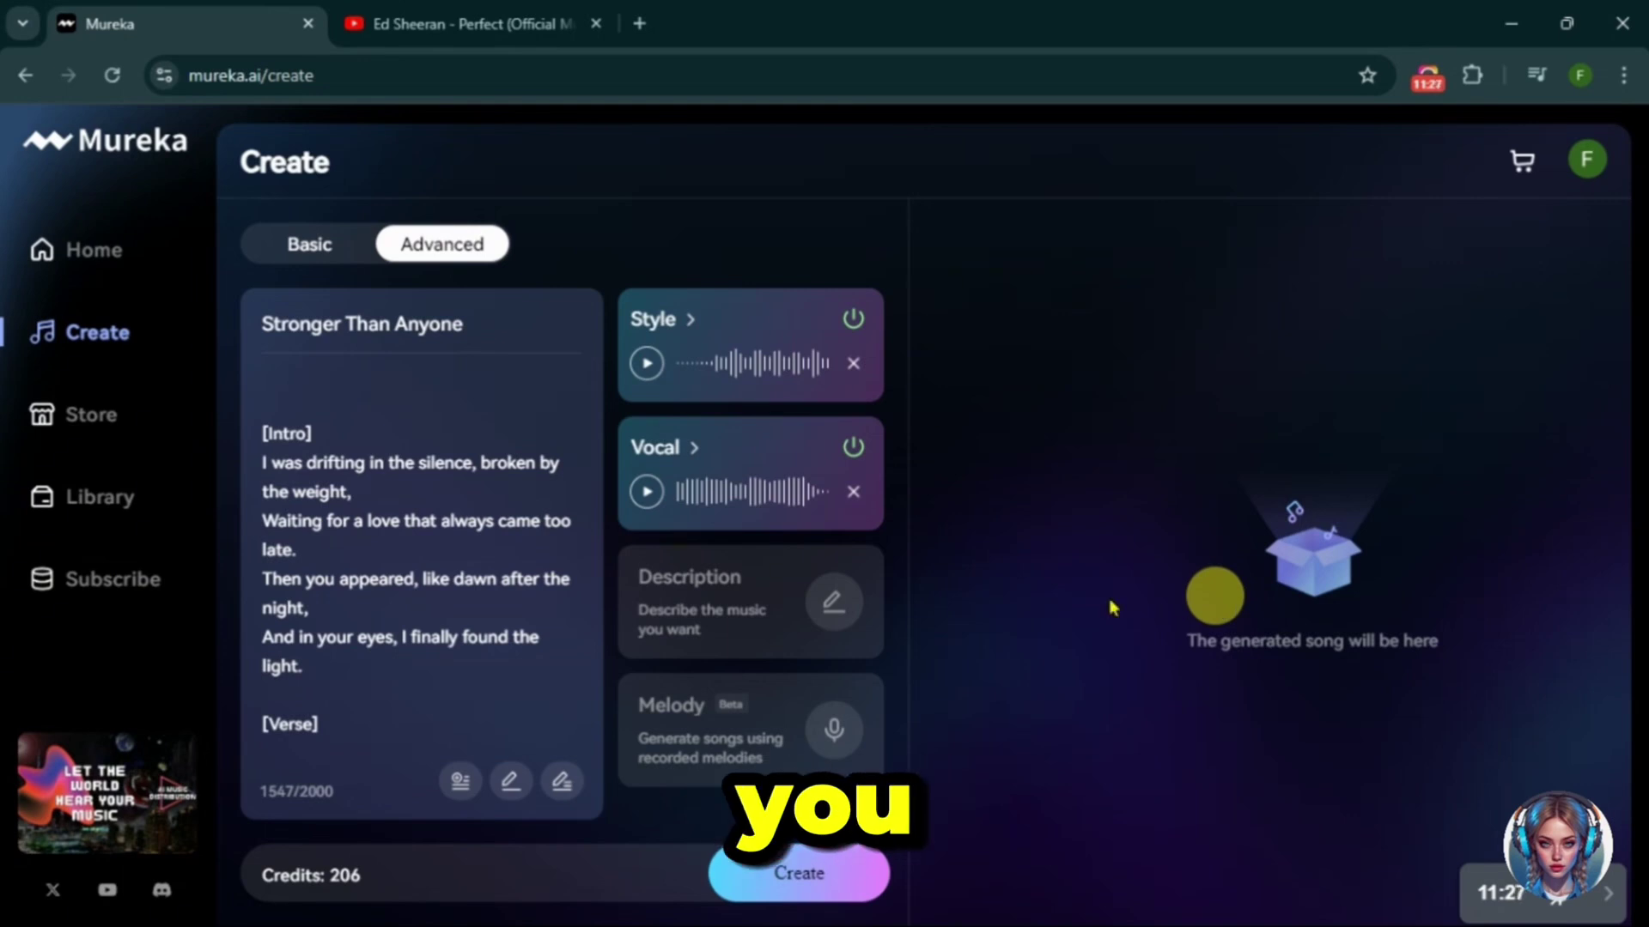
# - Look at the music description options and close them without entering anything
pyautogui.click(807, 624)
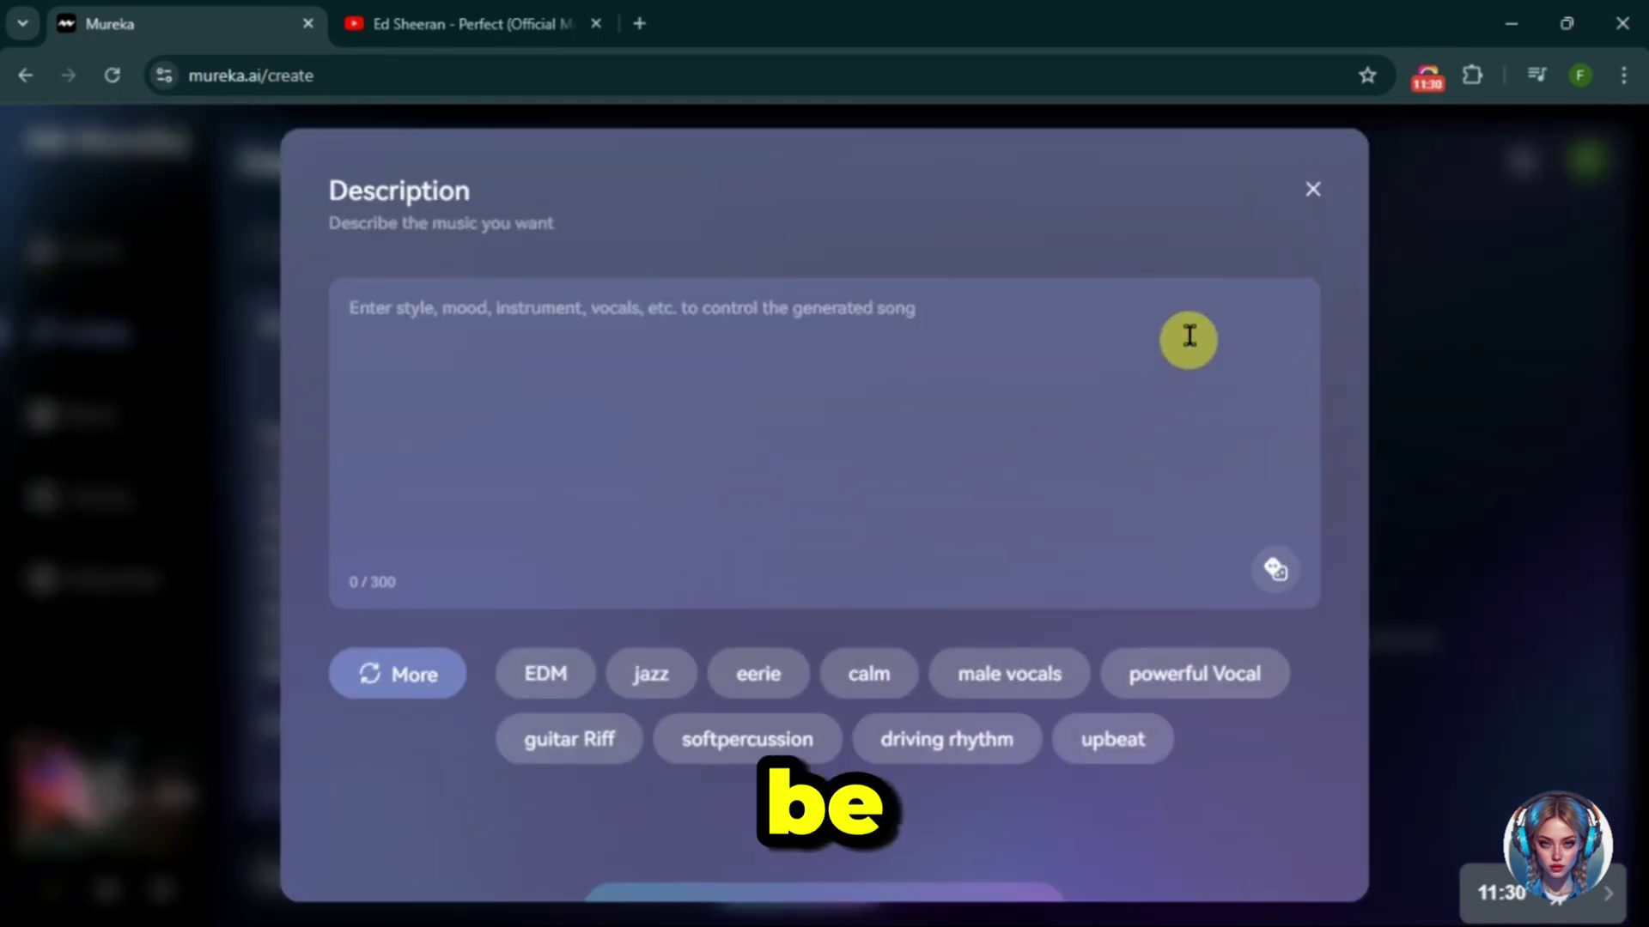
pyautogui.click(1315, 187)
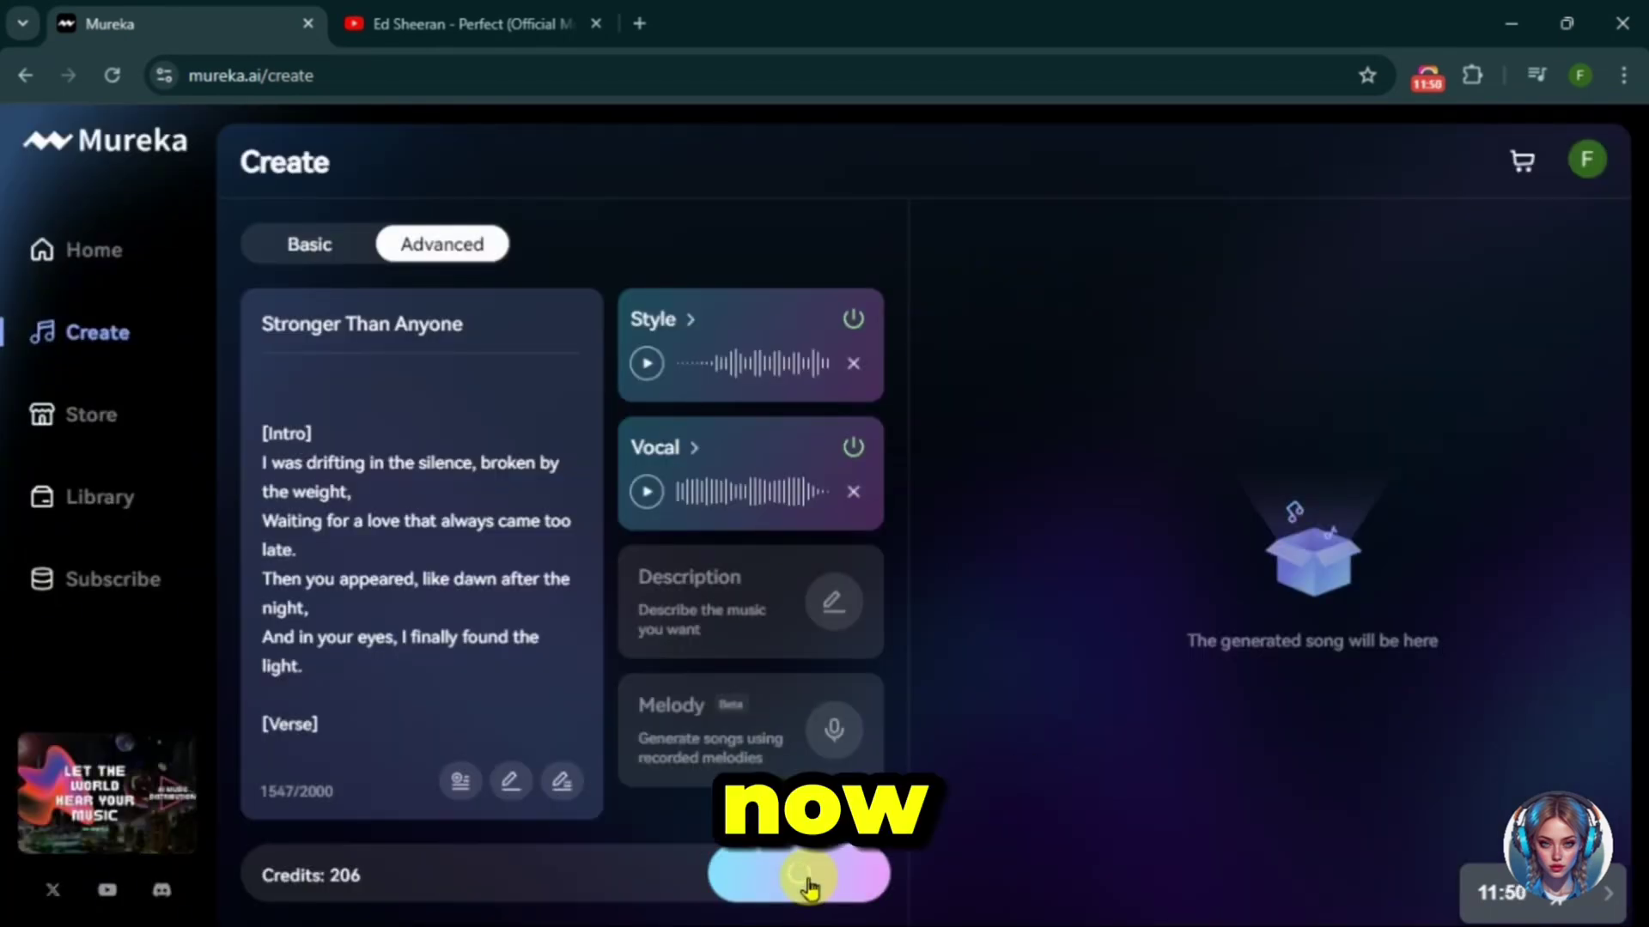
# - Generate the song and play the V1 version of "Stronger Than Anyone"
pyautogui.click(802, 880)
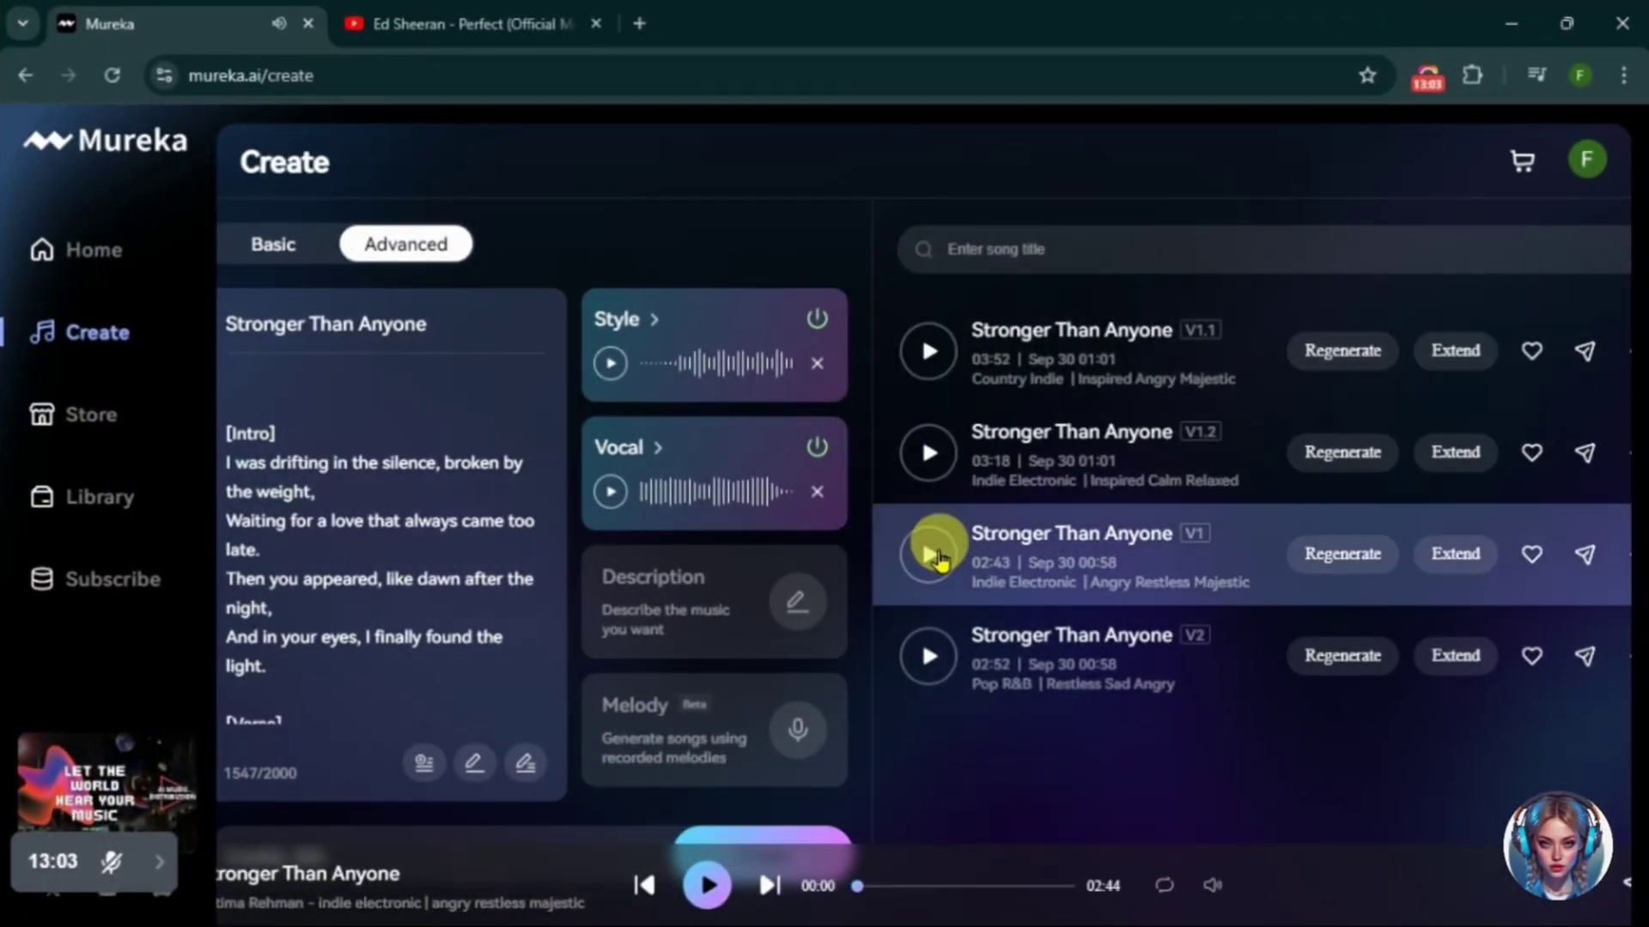
pyautogui.click(931, 555)
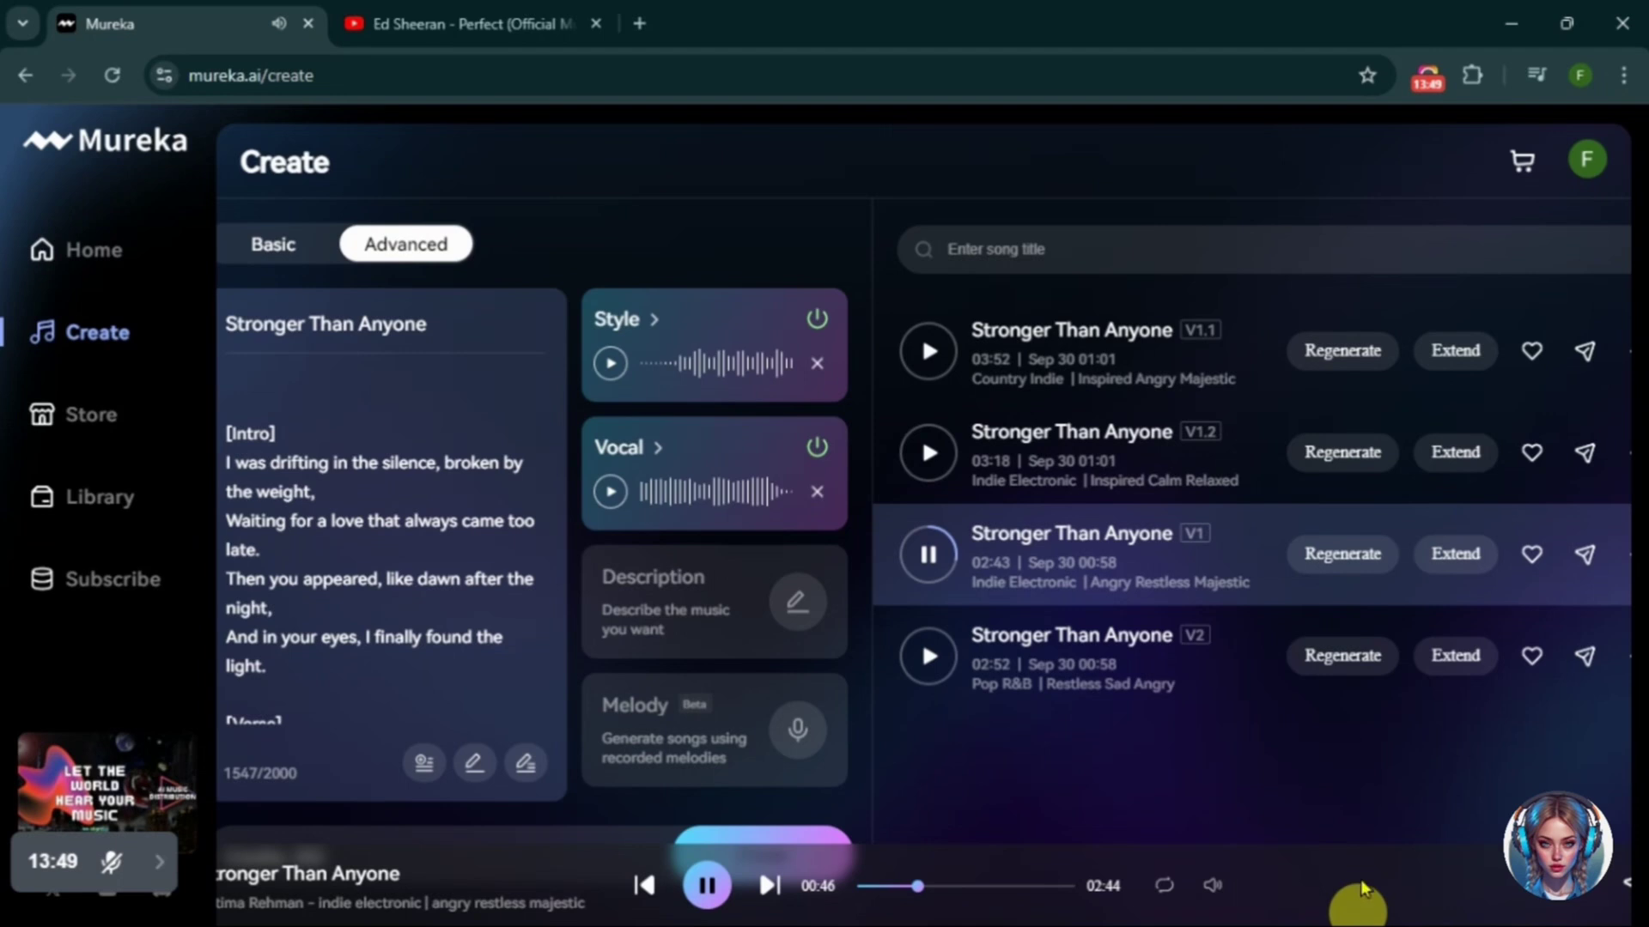
# - Listen to the V2 version of "Stronger Than Anyone" and pause it
pyautogui.click(931, 659)
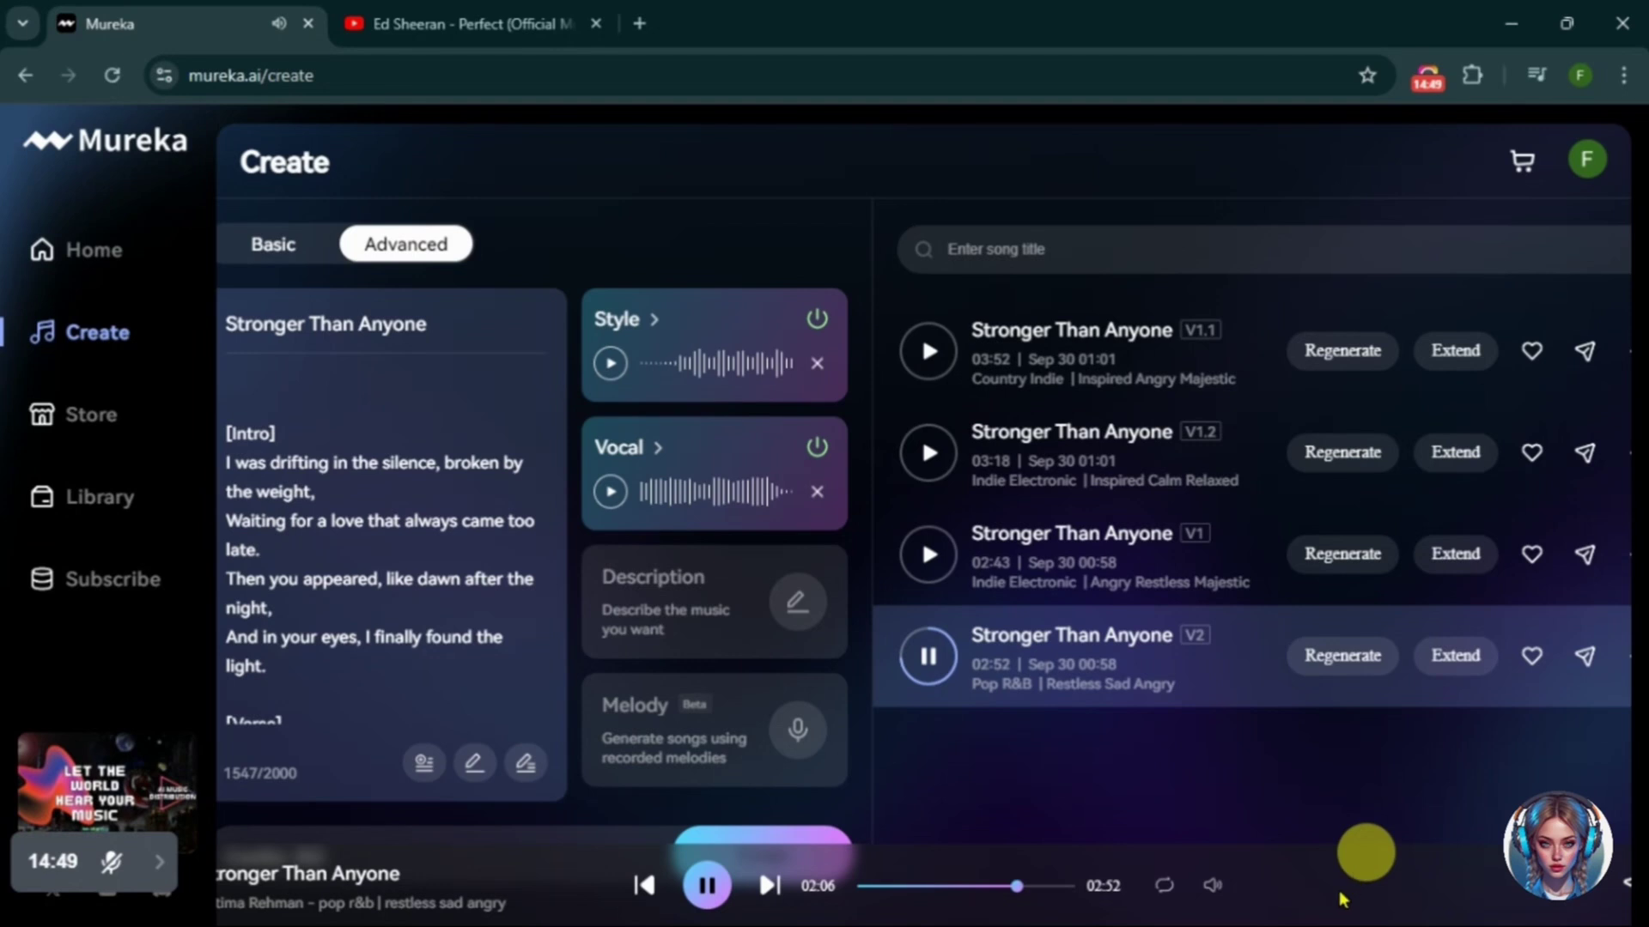
pyautogui.click(707, 893)
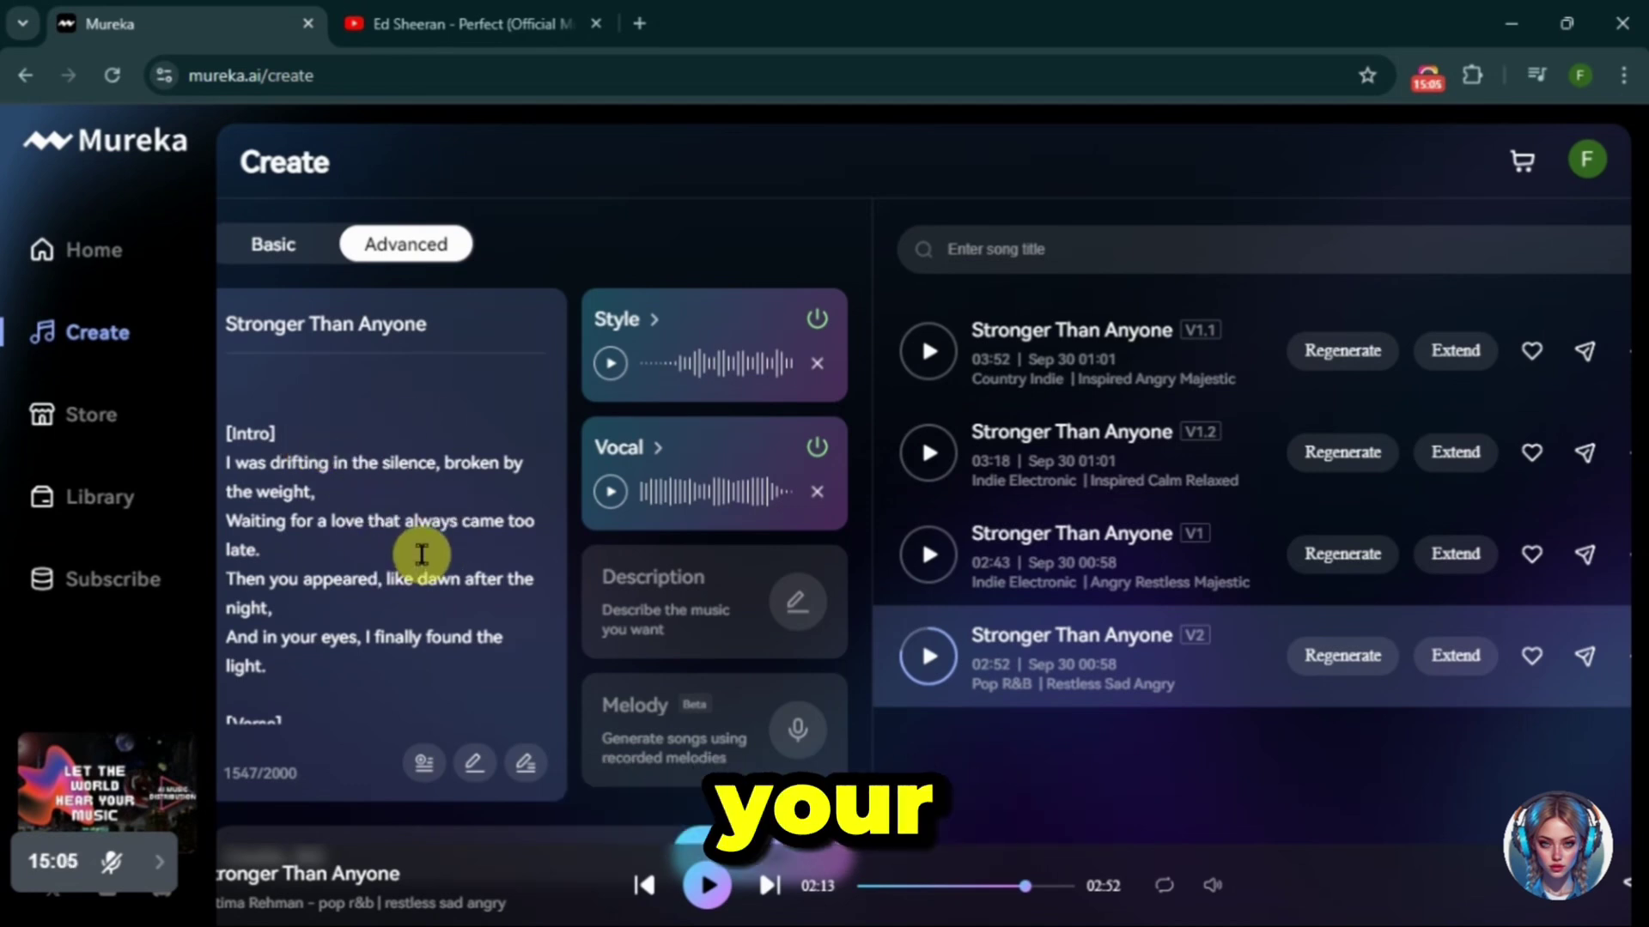
# - Replace the lyrics with the copied ones beginning "In the dark, you light my way" and retitle the song "Love me like you do"
pyautogui.click(615, 640)
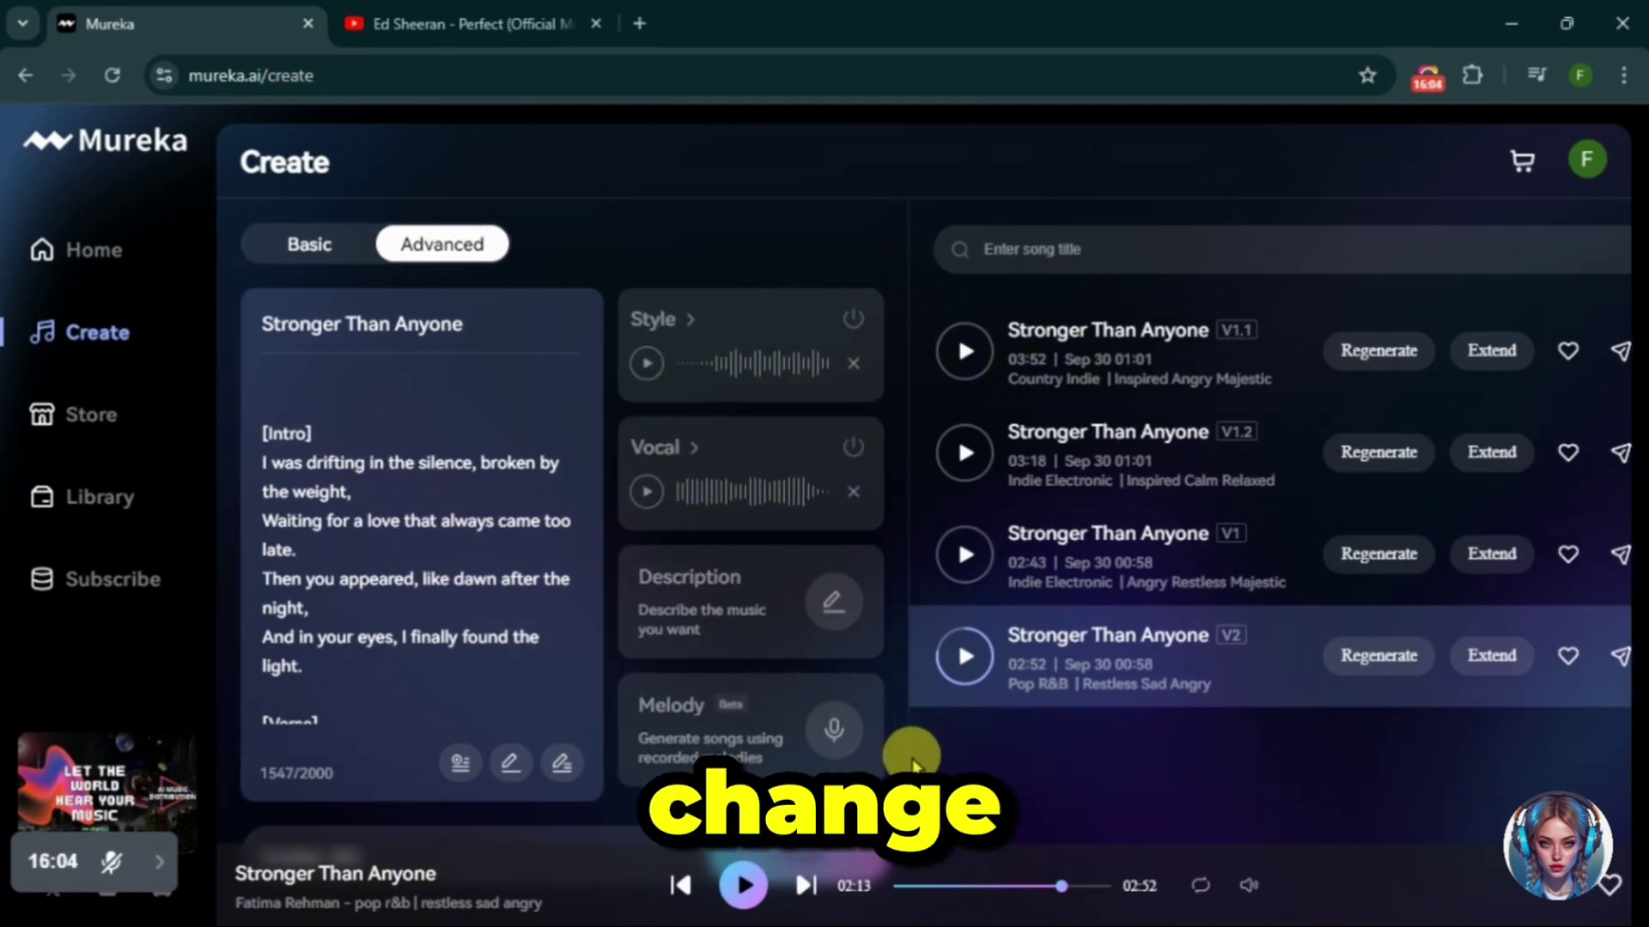
pyautogui.moveTo(262, 434); pyautogui.dragTo(455, 811)
pyautogui.press('Delete')
pyautogui.rightClick(361, 383)
pyautogui.click(452, 613)
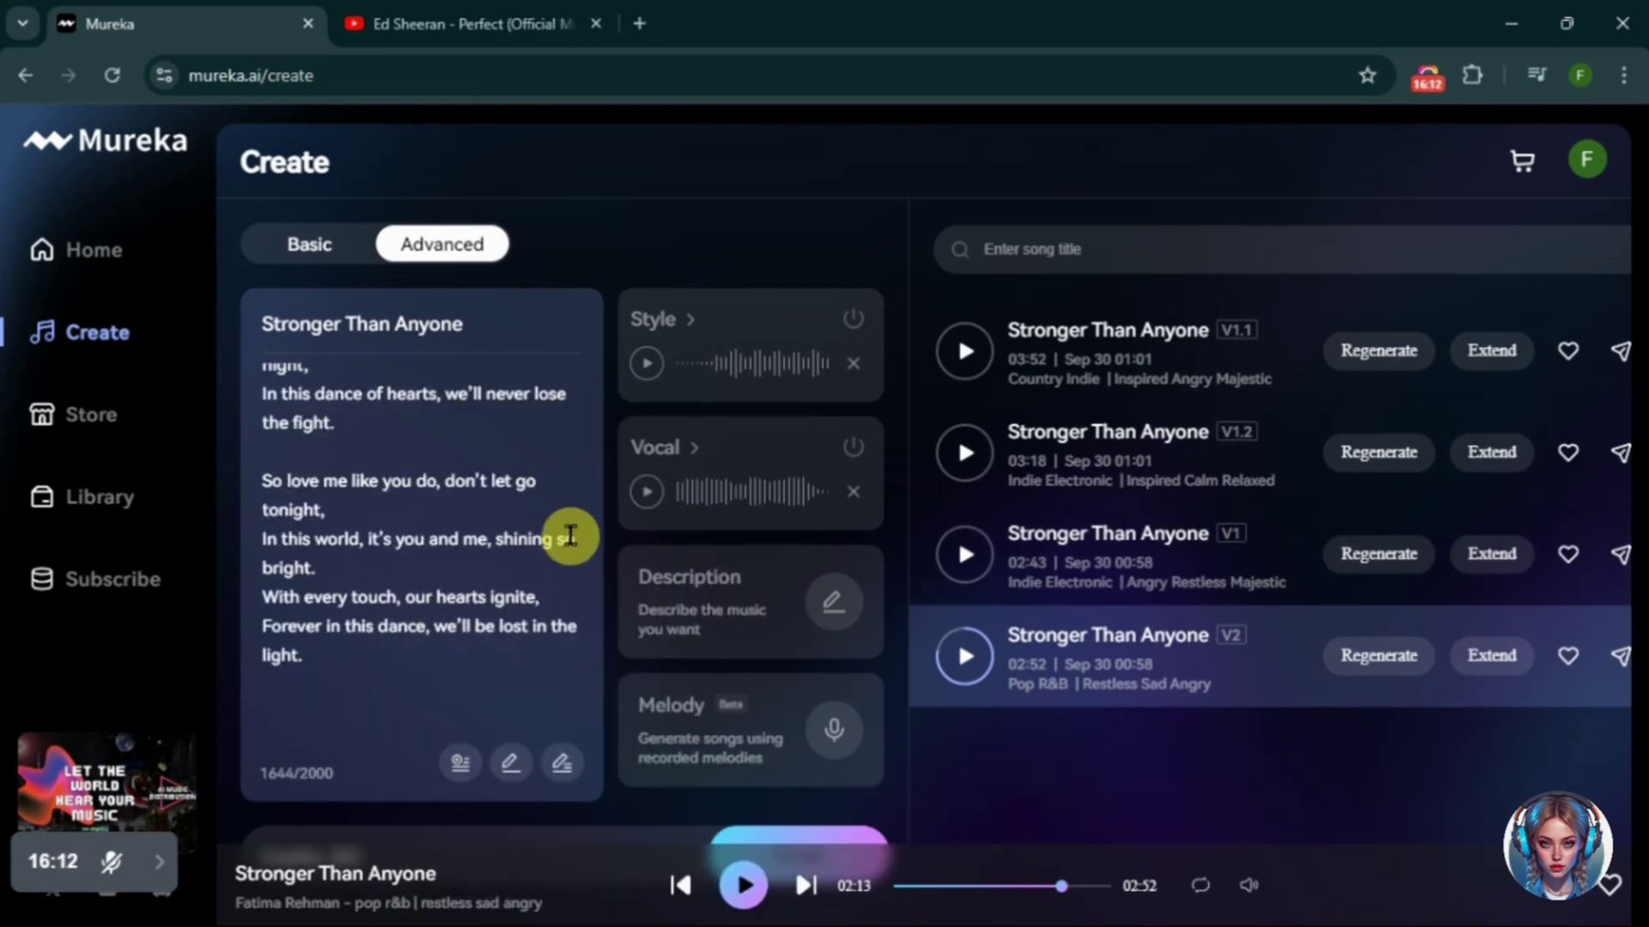
pyautogui.moveTo(570, 537); pyautogui.dragTo(379, 250)
pyautogui.click(384, 427)
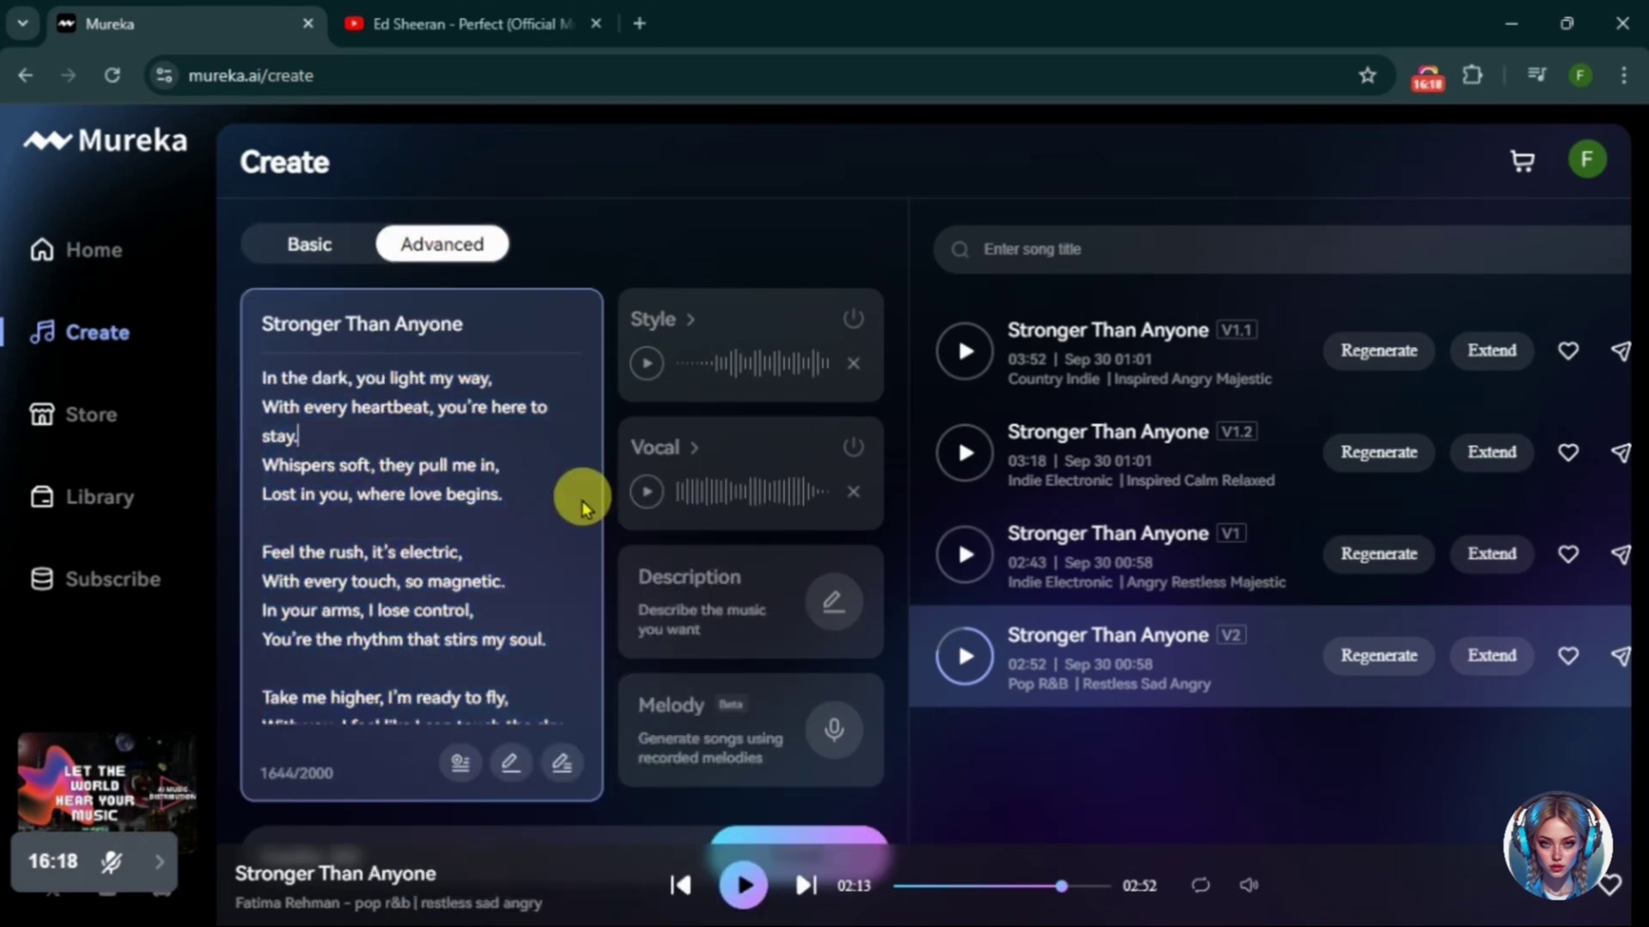
pyautogui.moveTo(254, 325); pyautogui.dragTo(540, 316)
pyautogui.write('Love me like you do')
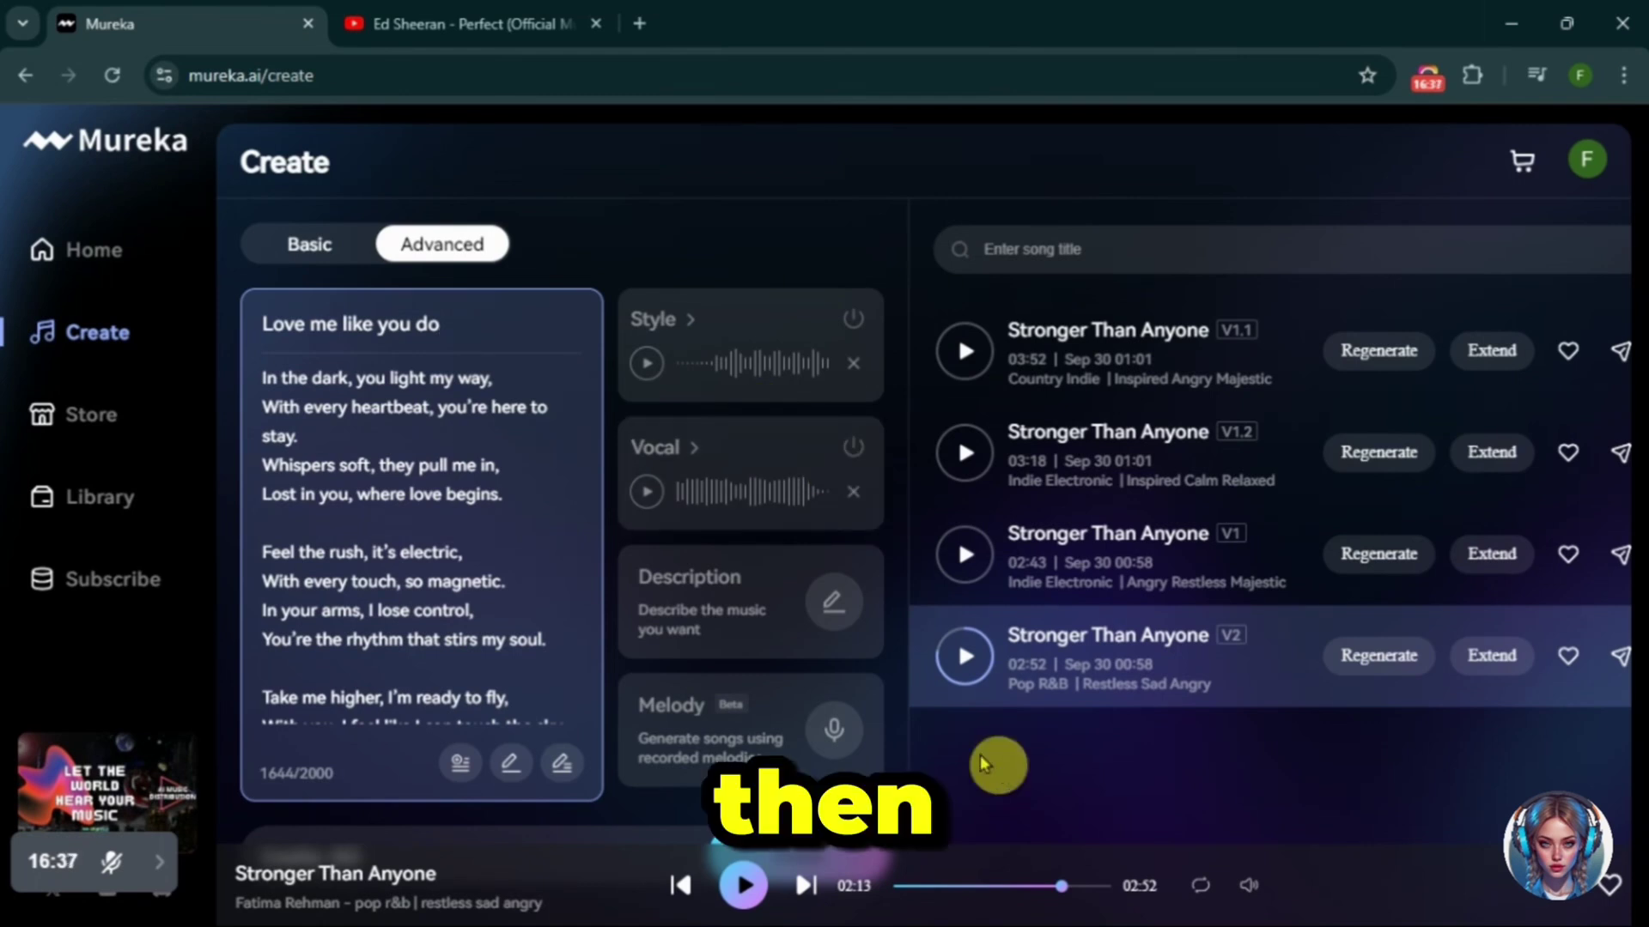
# - Start a music description with the suggested tags inspired, electric guitar, upbeat and driving rhythm
pyautogui.click(835, 616)
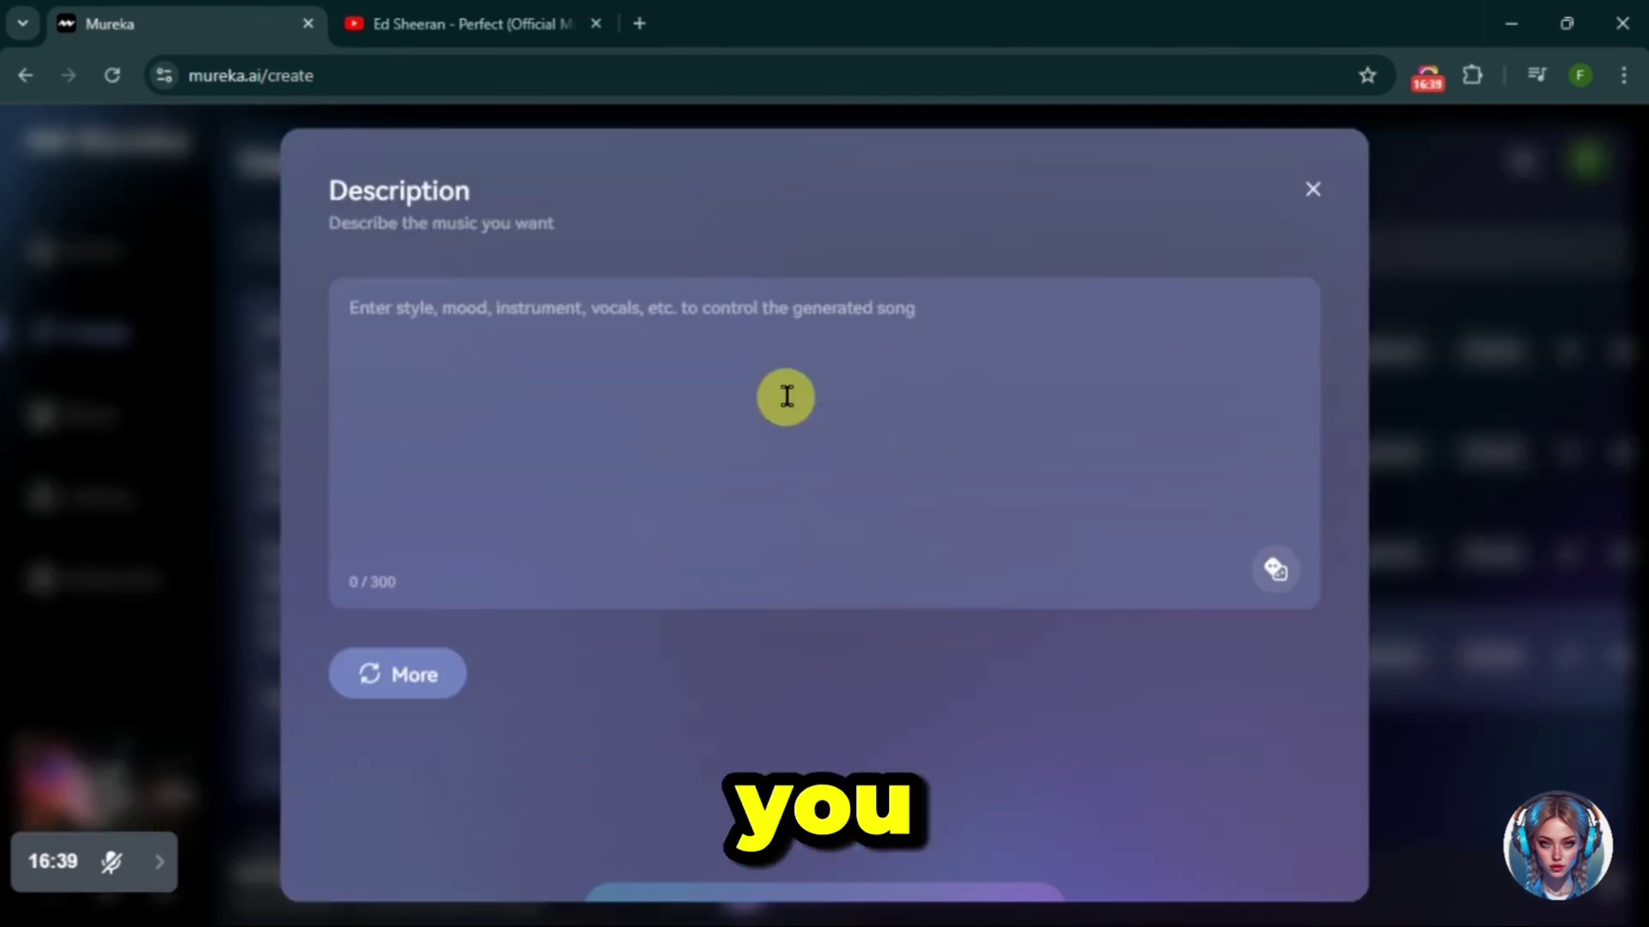
pyautogui.click(777, 369)
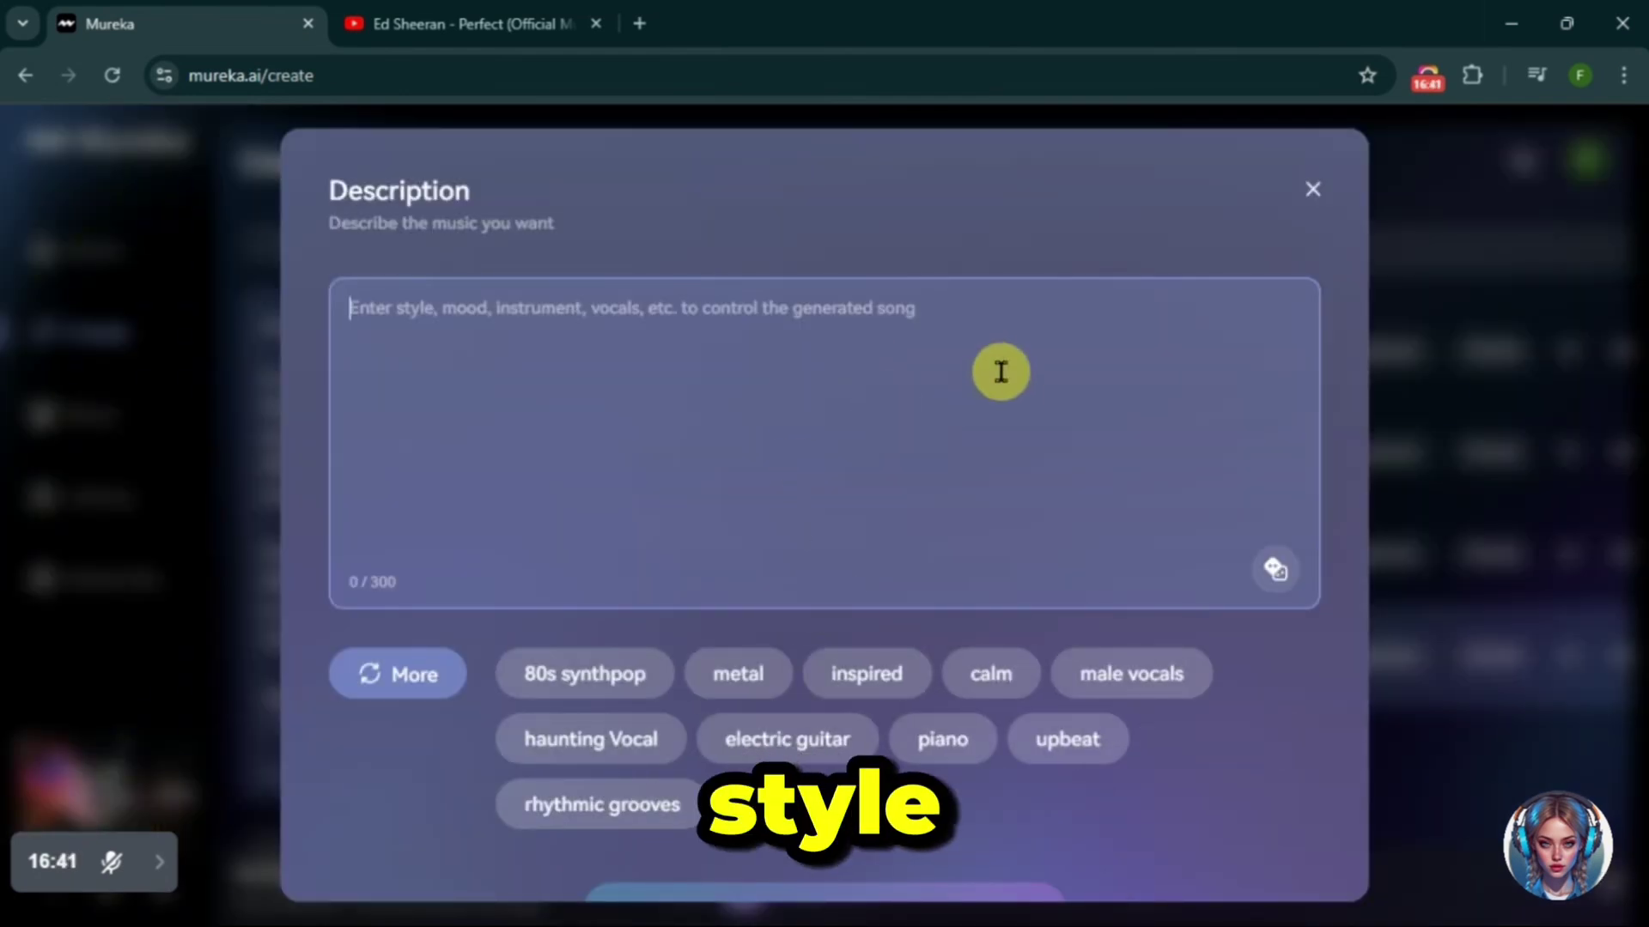
pyautogui.click(897, 672)
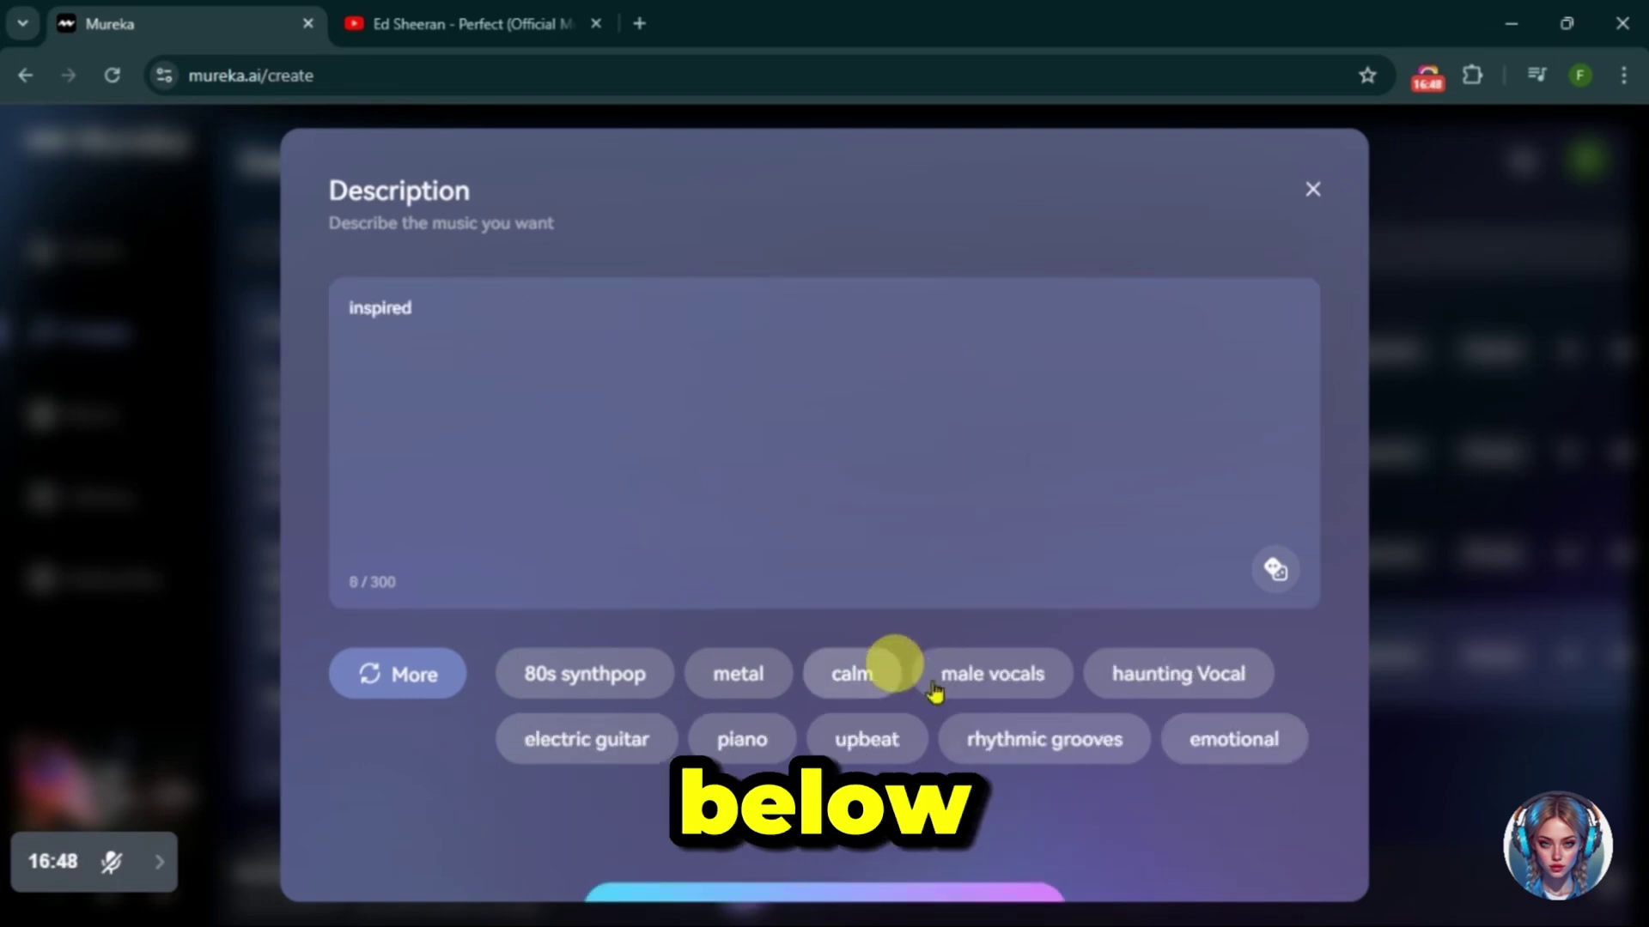
pyautogui.click(586, 739)
pyautogui.click(674, 739)
pyautogui.click(589, 802)
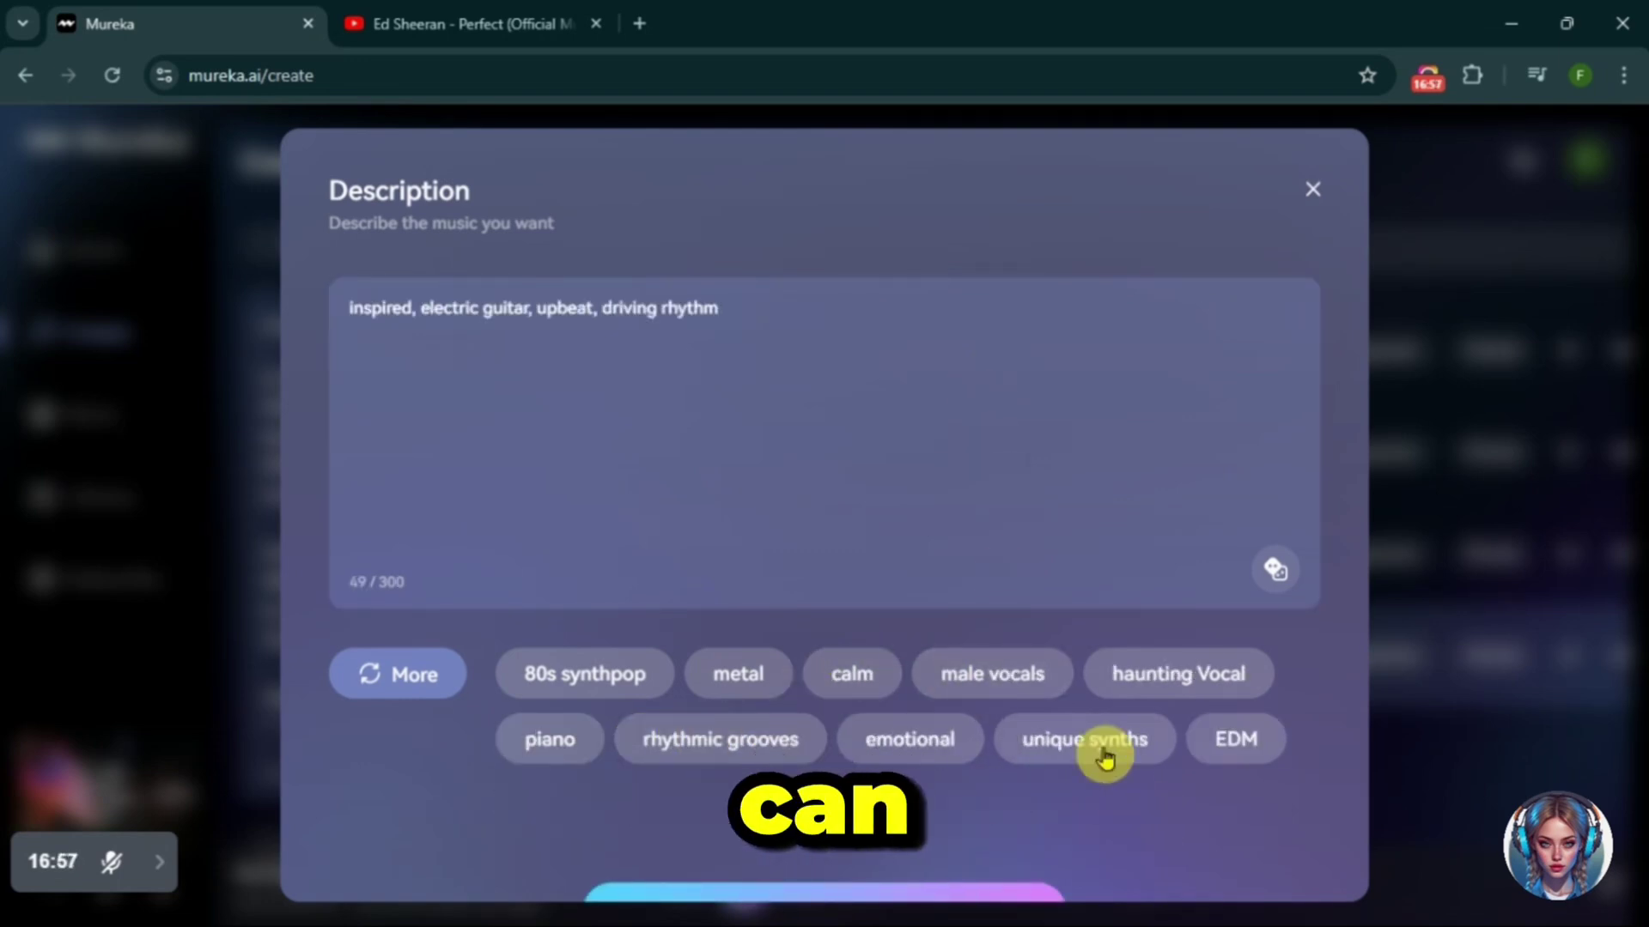
# - Add the tags unique synths, r&b, bass, sweet vocal and energetic to the description, loading more suggestions as needed
pyautogui.click(1112, 739)
pyautogui.click(370, 690)
pyautogui.click(543, 676)
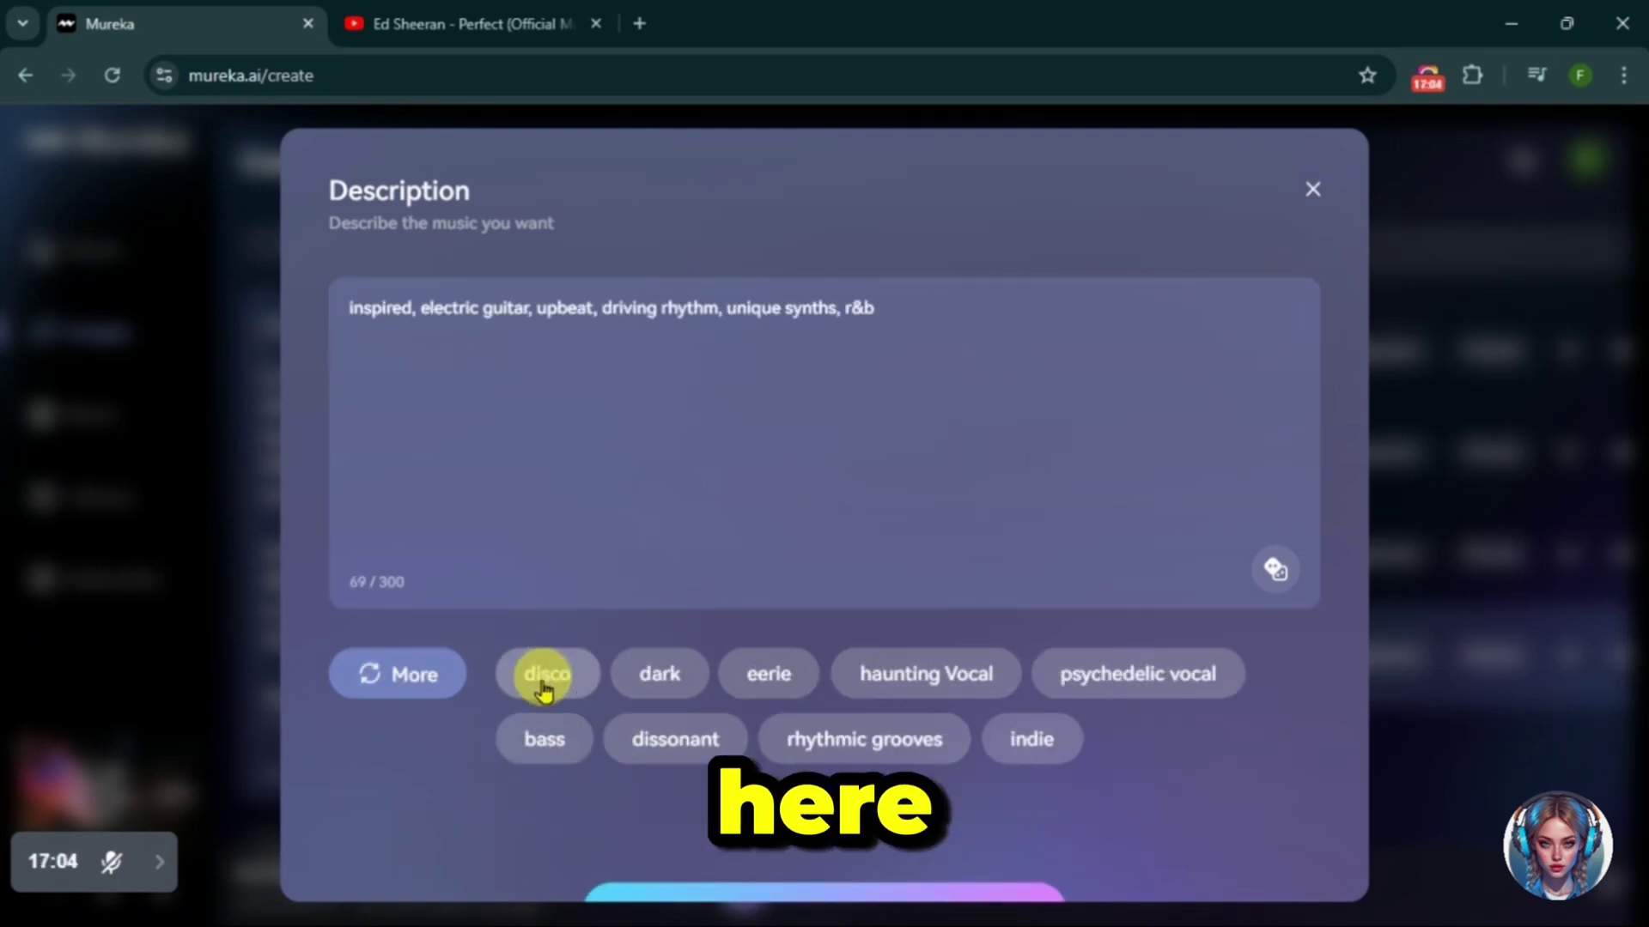
pyautogui.click(548, 735)
pyautogui.click(405, 698)
pyautogui.click(1068, 673)
pyautogui.click(949, 673)
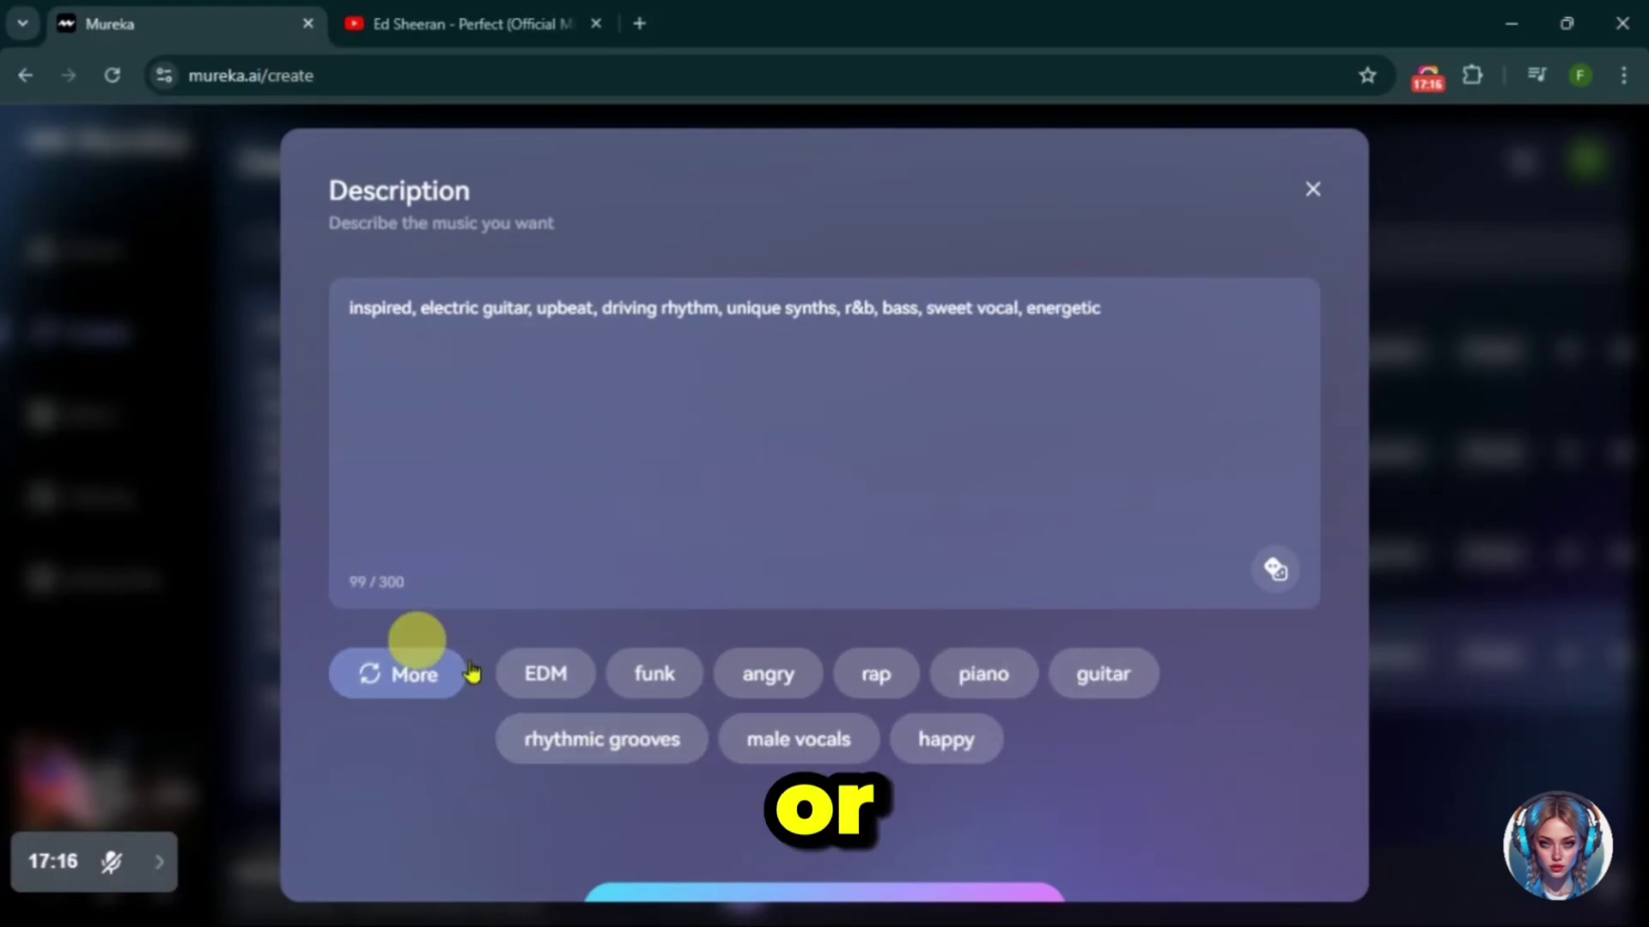
# - Replace the description with a randomly generated "Powerful Pop, mid-tempo, electronic beats" prompt and apply it
pyautogui.click(1276, 570)
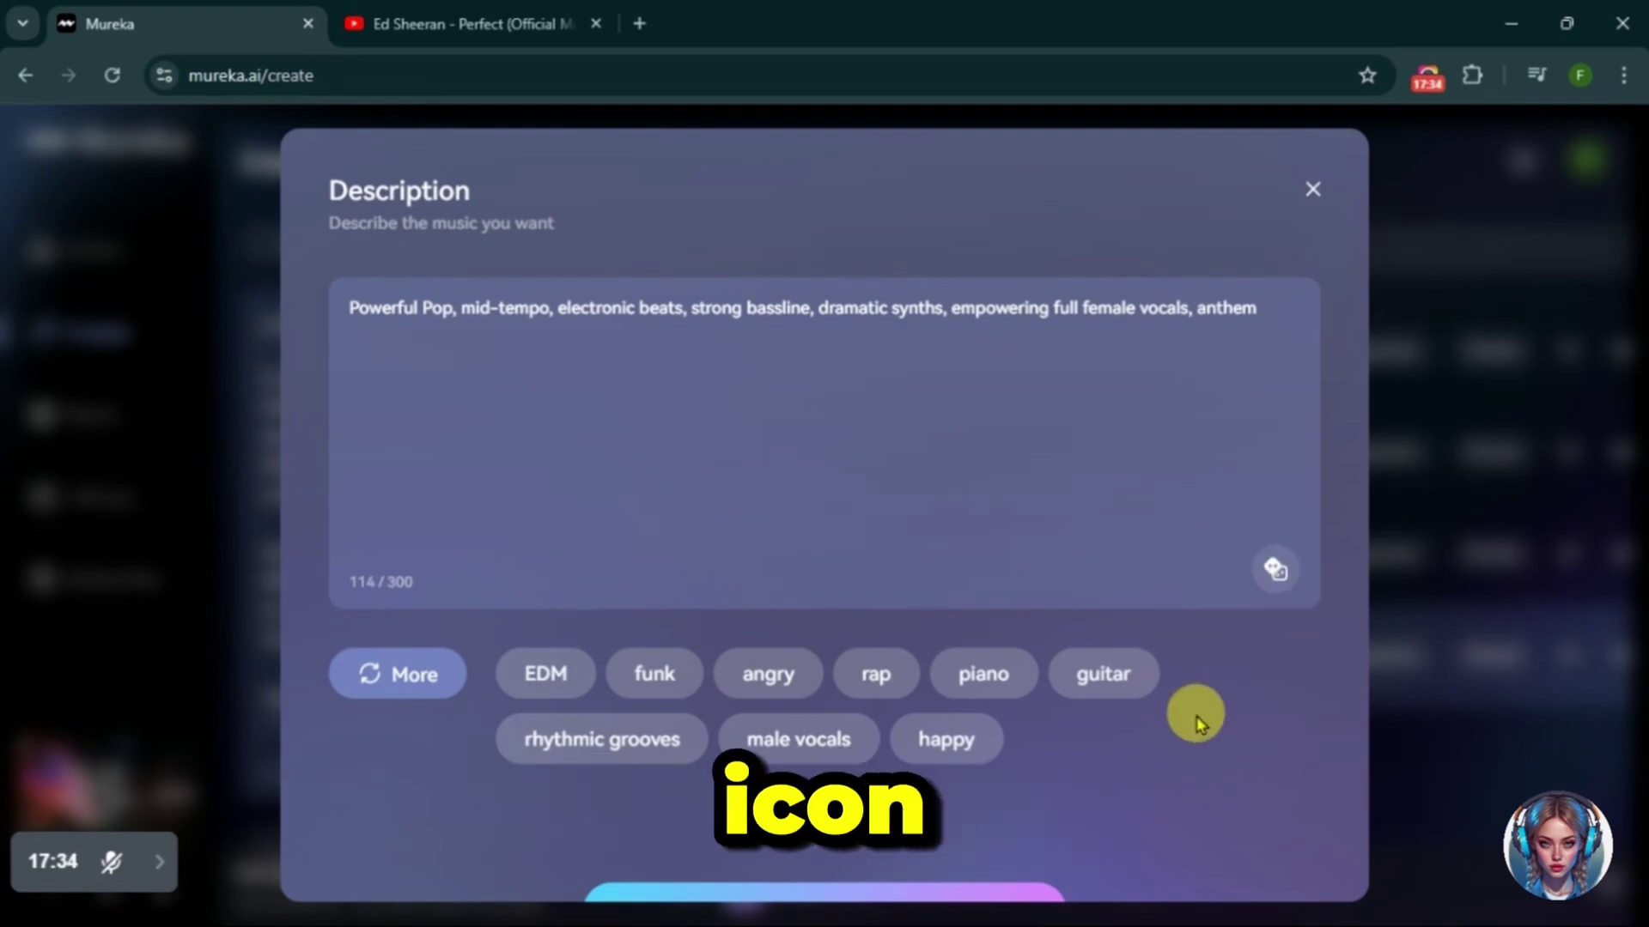
pyautogui.scroll(-2, 1196, 712)
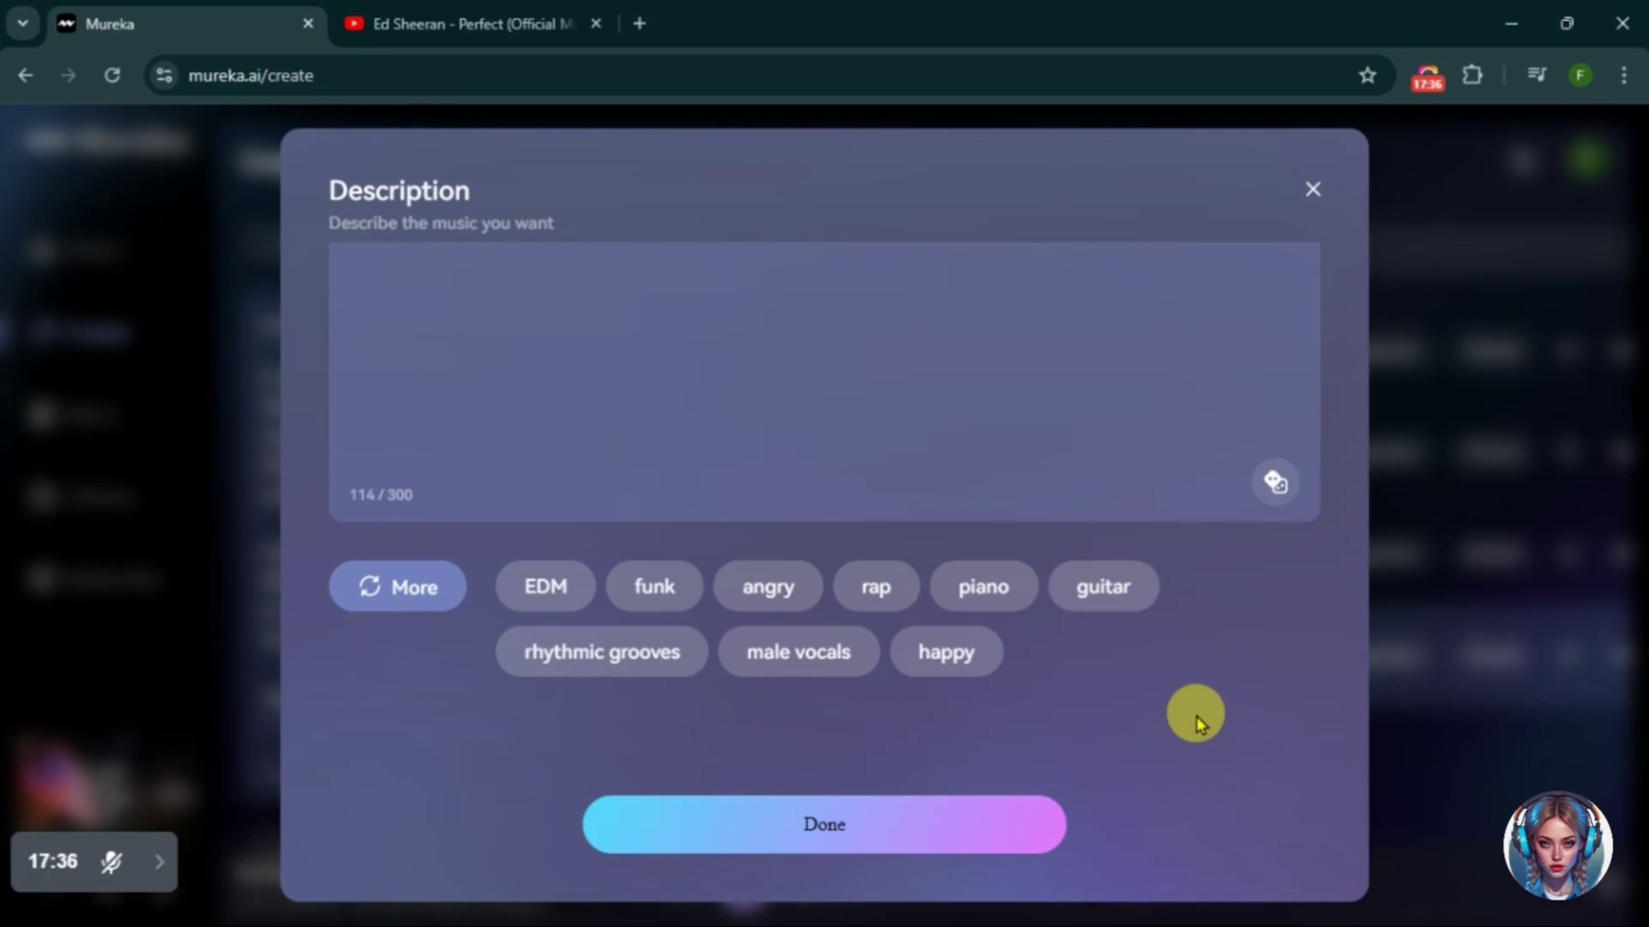
pyautogui.click(846, 812)
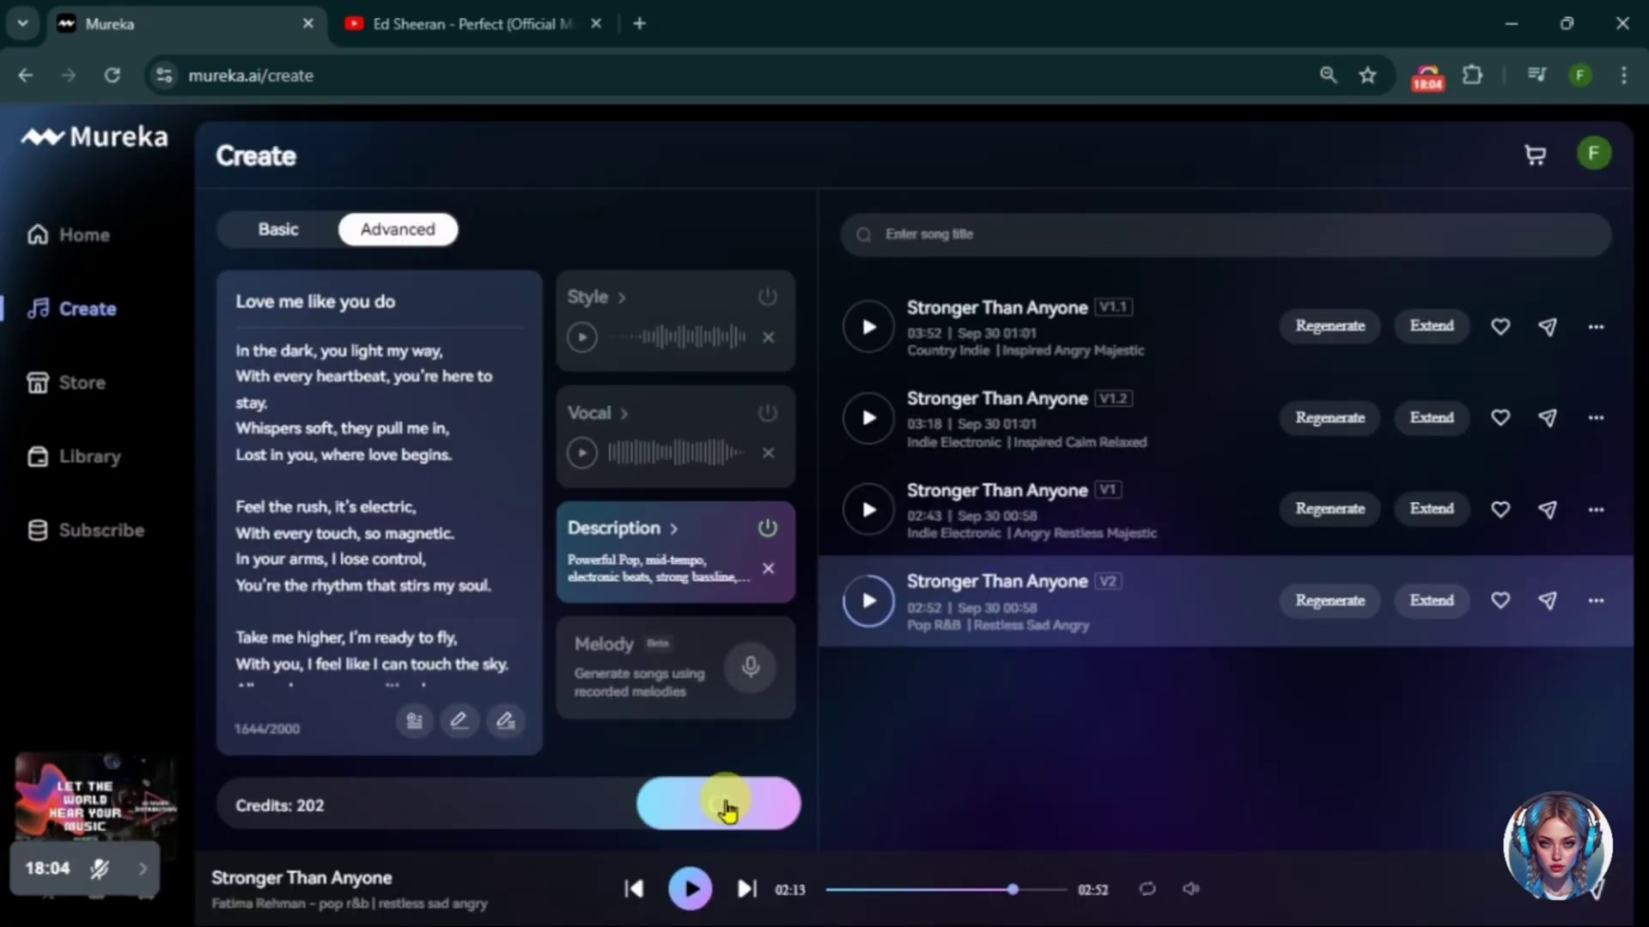
# - Generate "Love me like you do" from the description and play its V1 and V2 versions
pyautogui.click(726, 807)
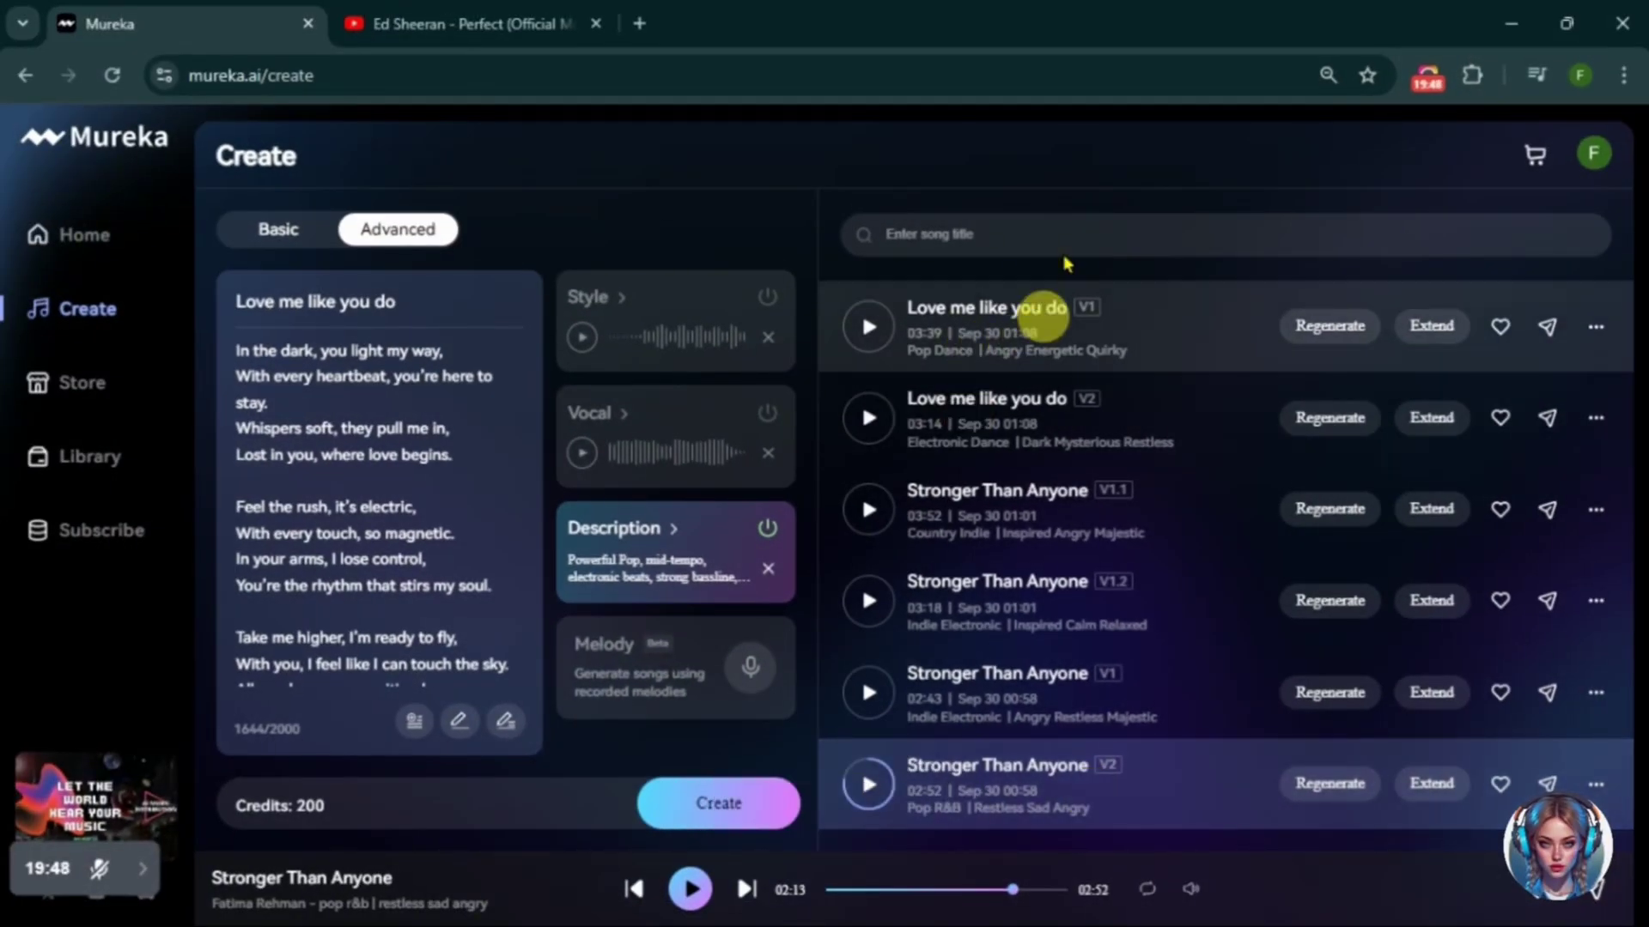
pyautogui.click(866, 328)
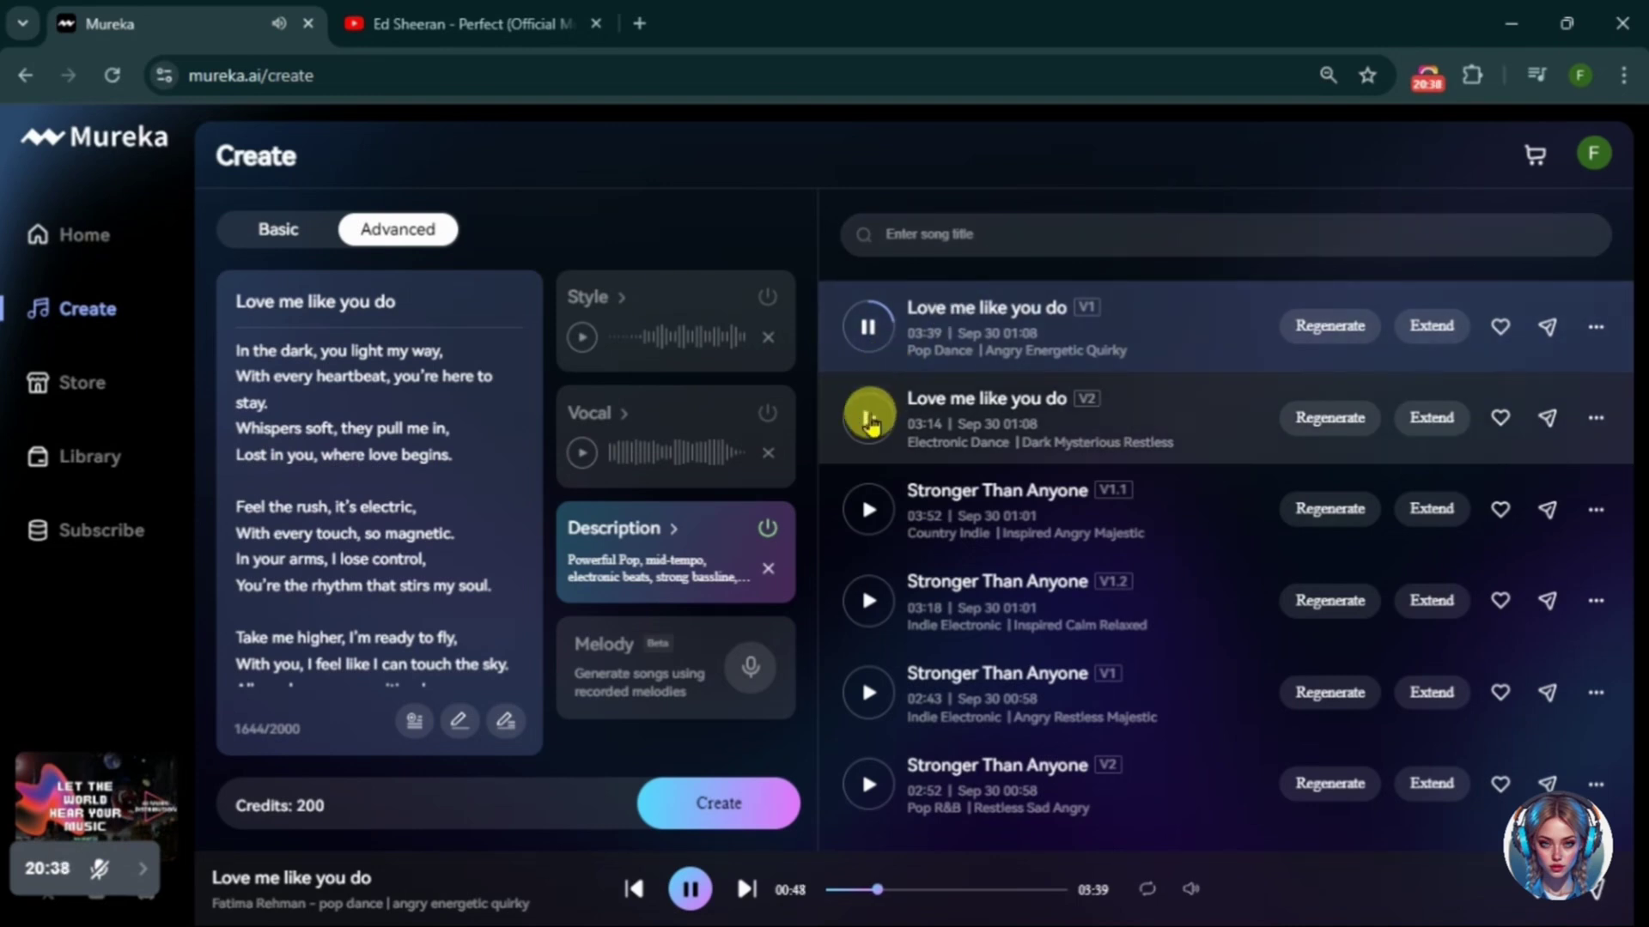
pyautogui.click(871, 328)
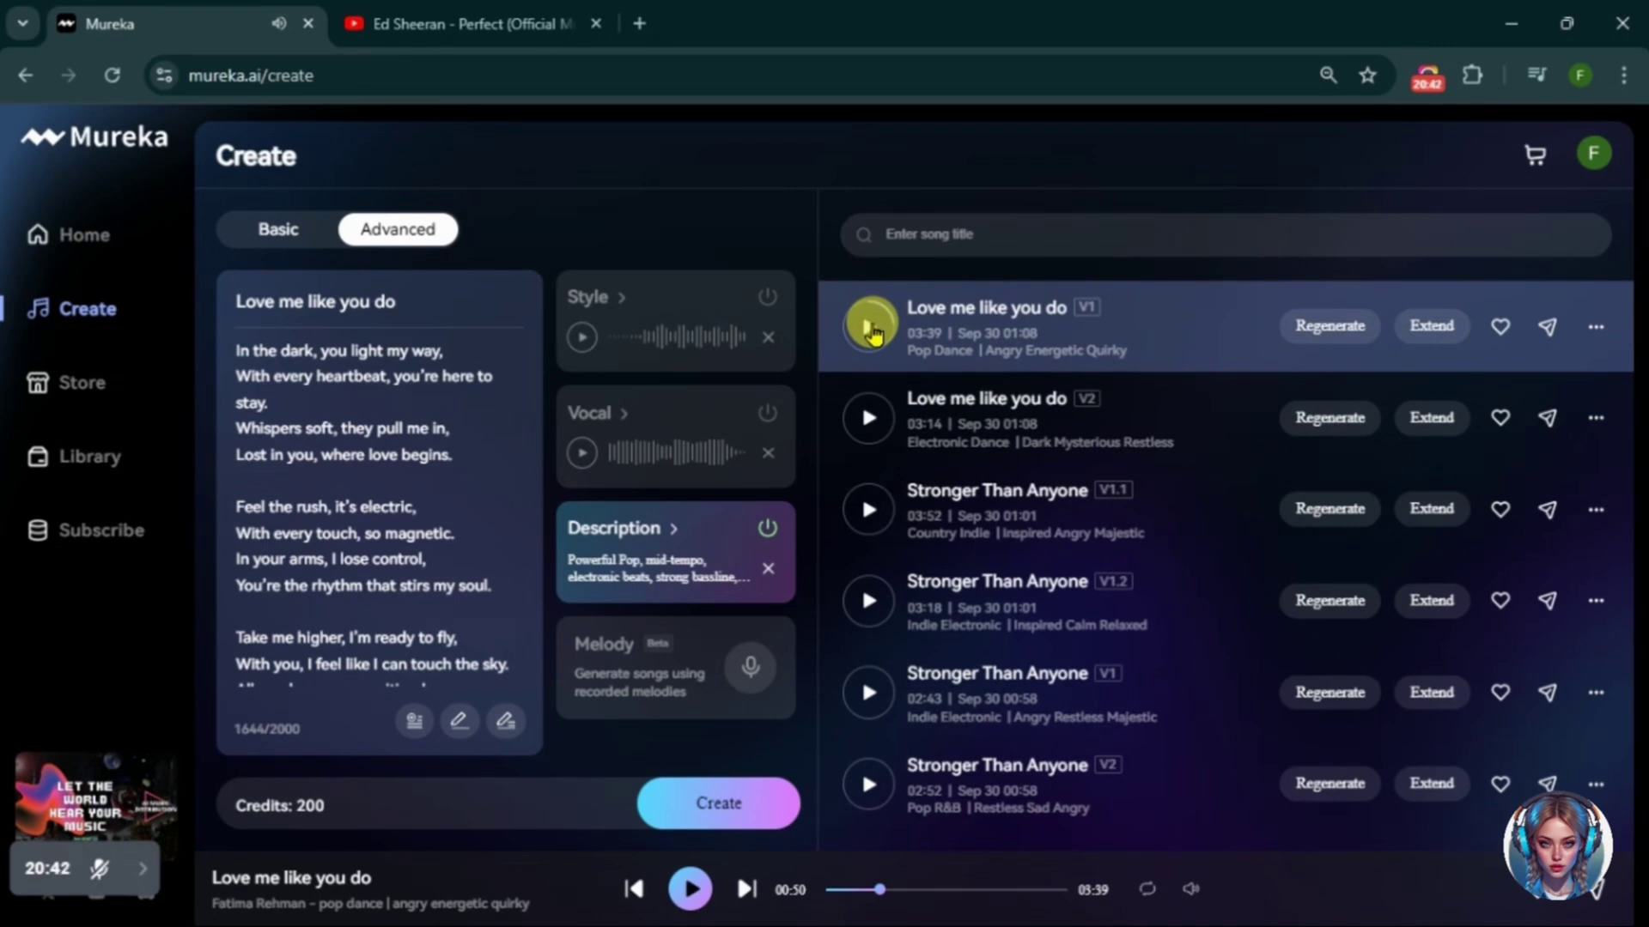
pyautogui.click(867, 421)
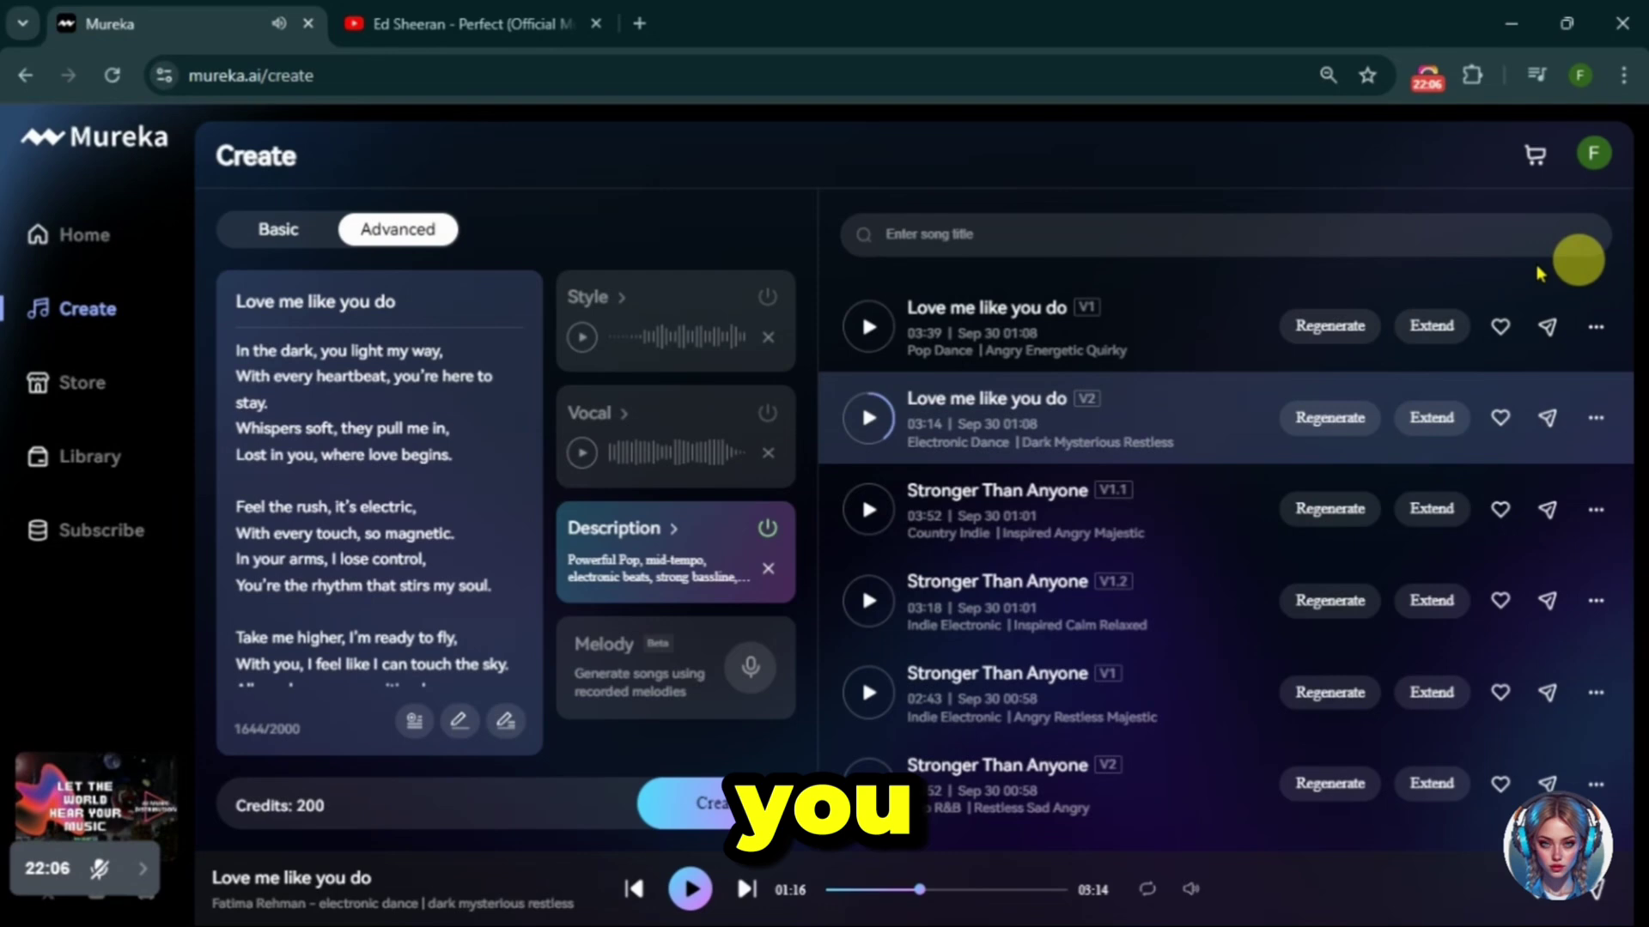
# - Look at the partial regeneration options for the V2 song and close them without regenerating
pyautogui.click(1328, 425)
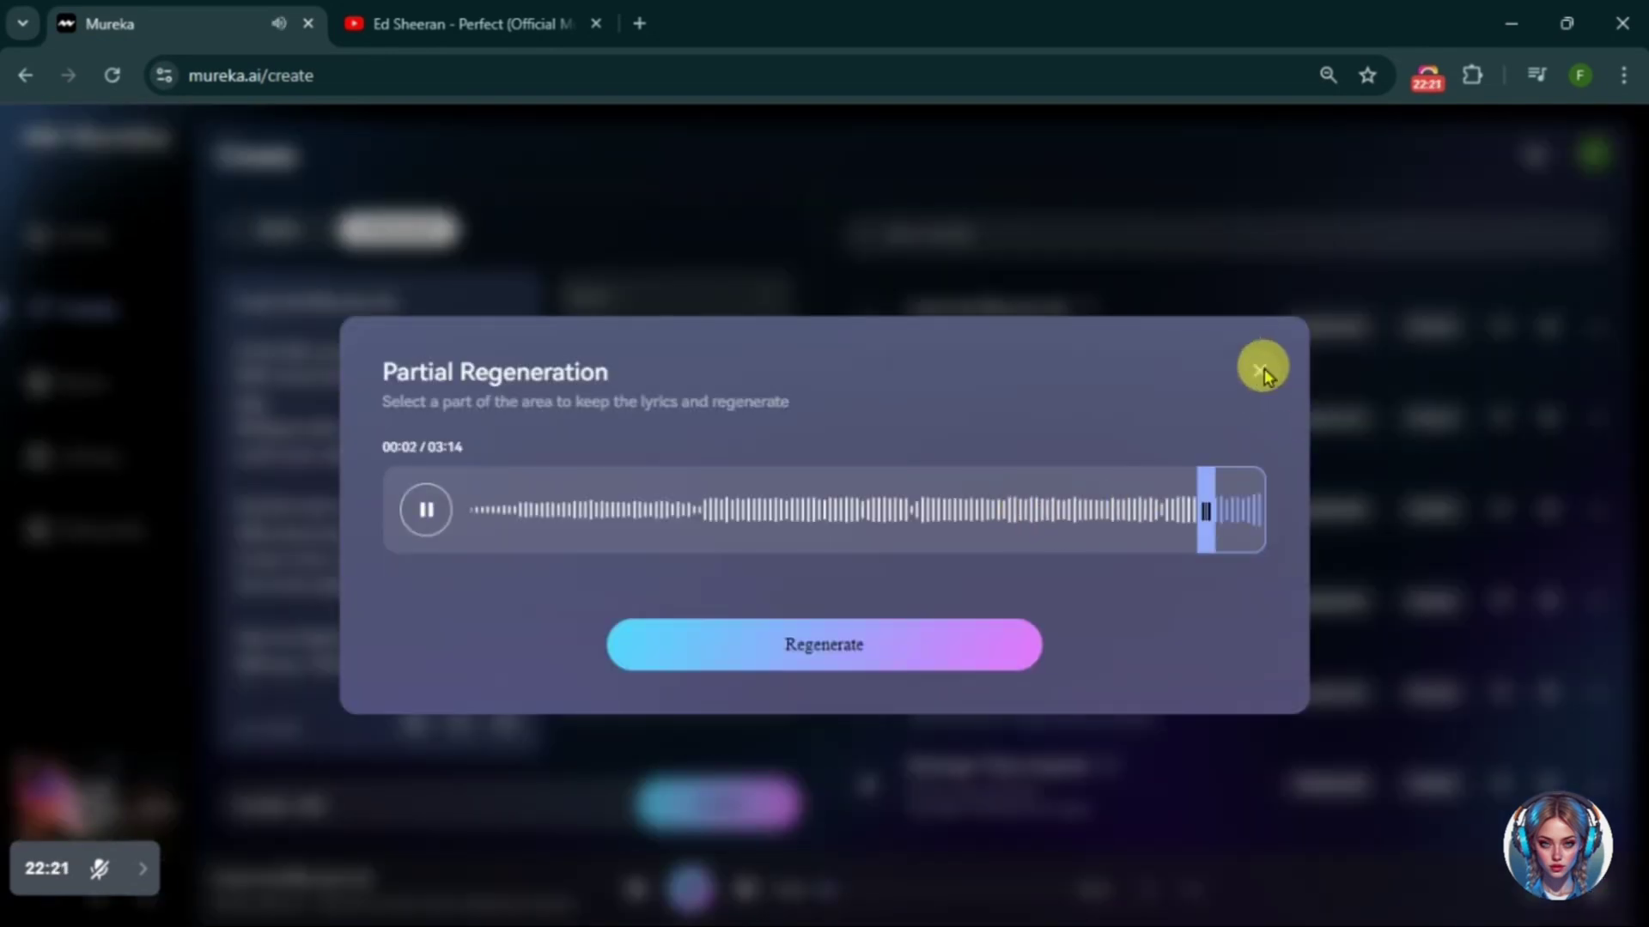
pyautogui.click(1263, 368)
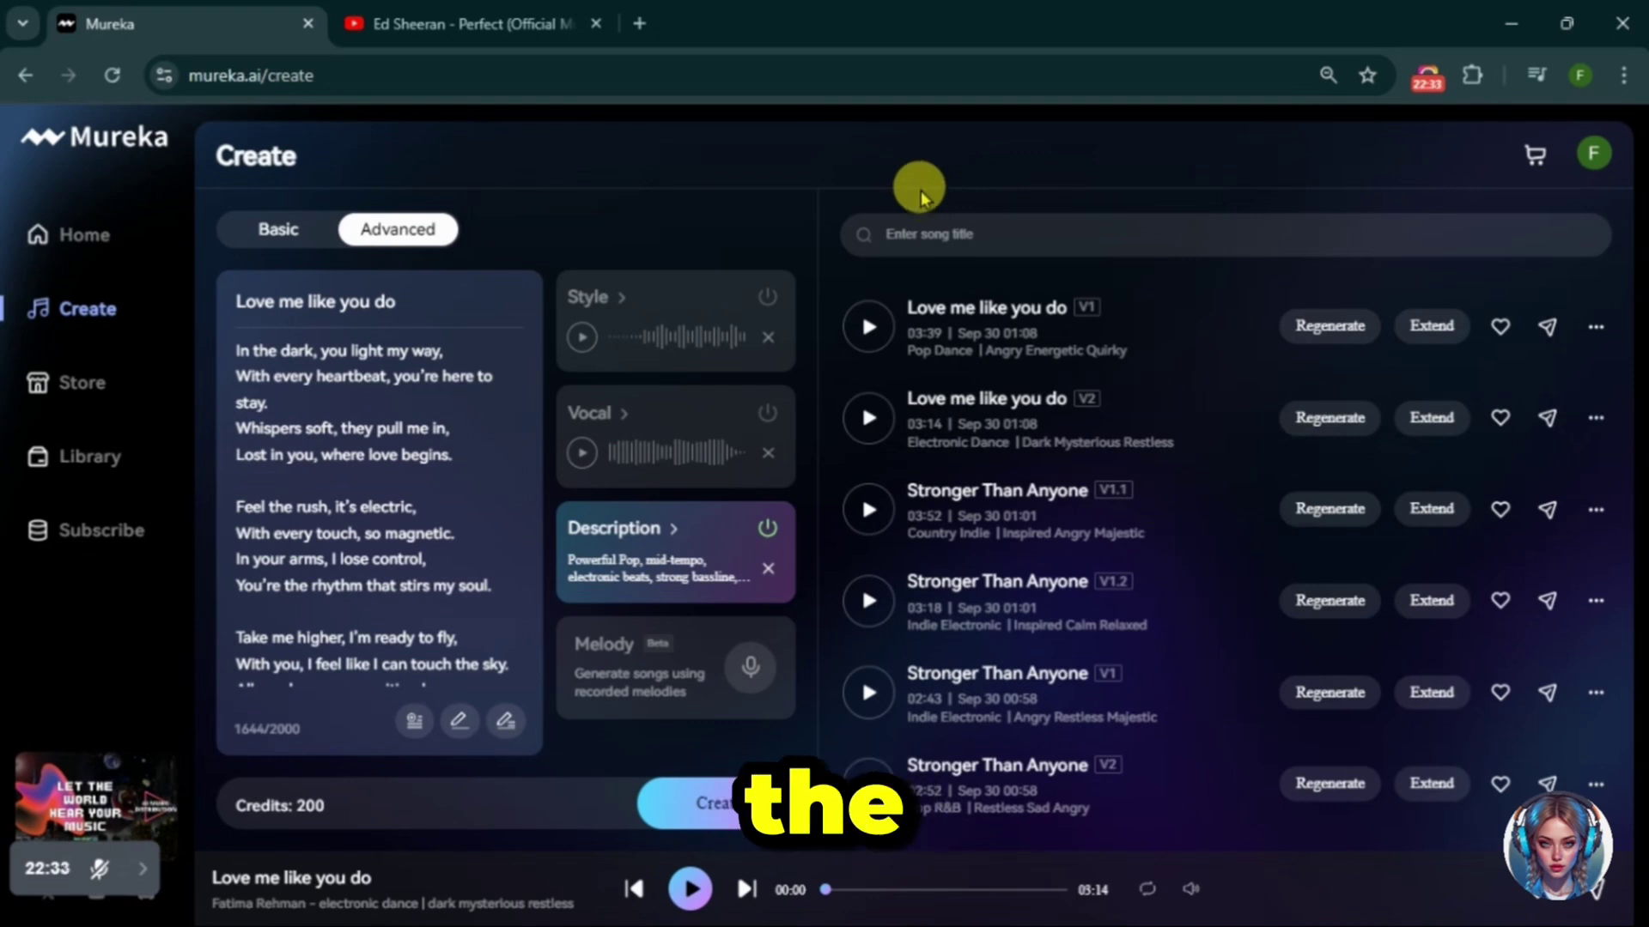
# - Record a melody for the song with microphone access allowed, and use the recording as the melody input
pyautogui.click(632, 662)
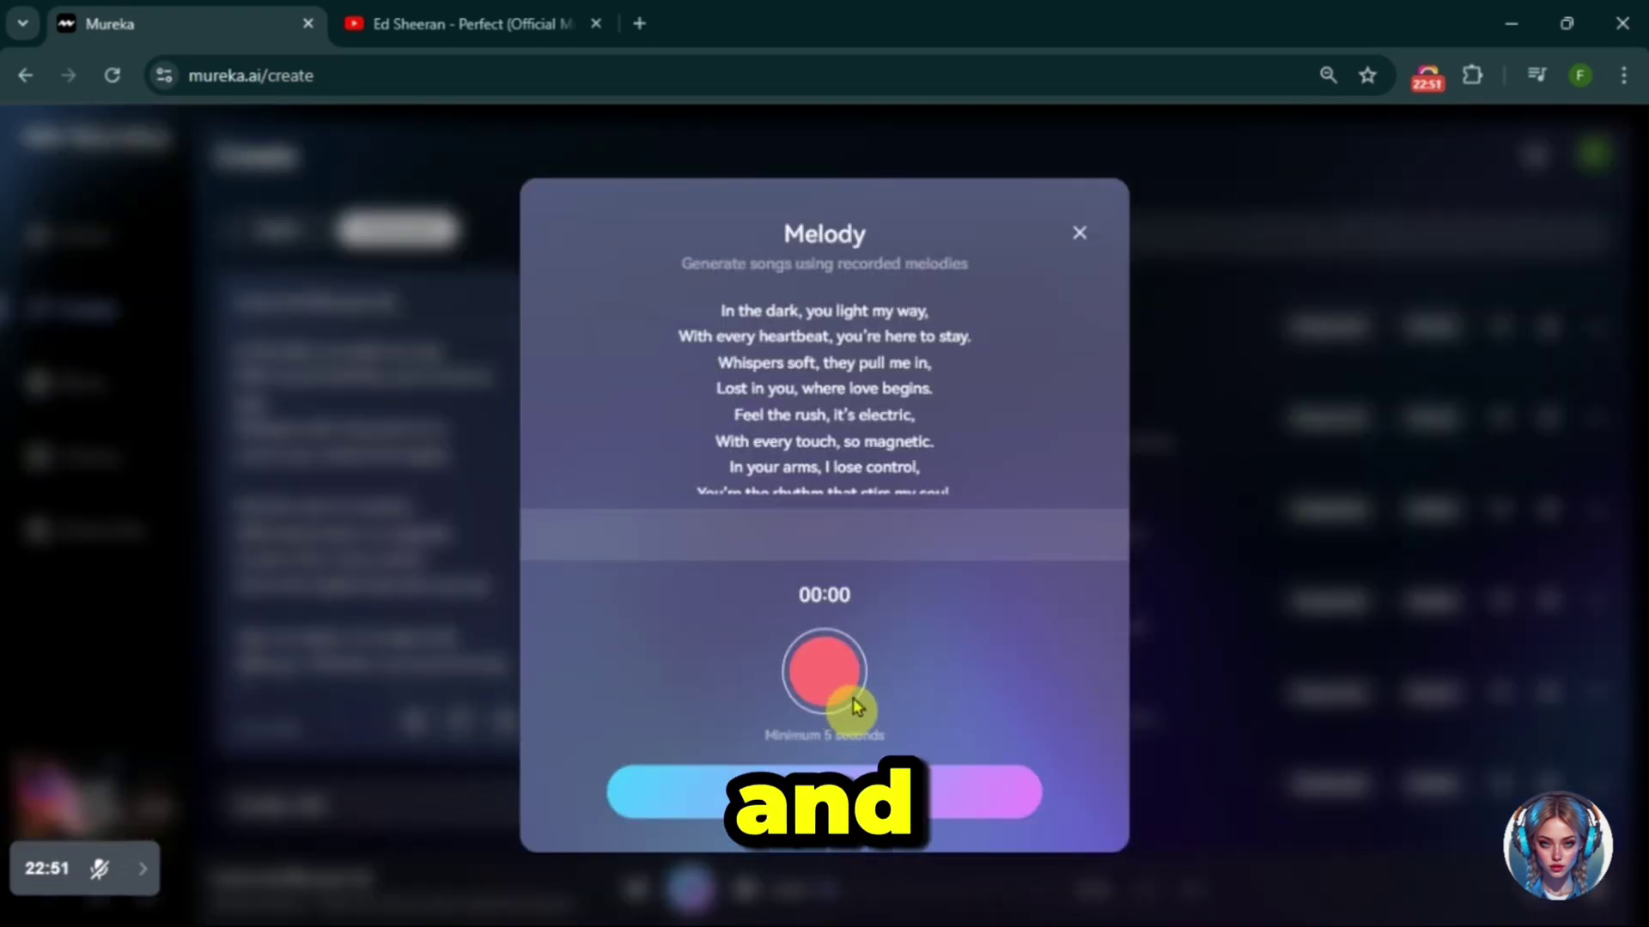
pyautogui.click(822, 674)
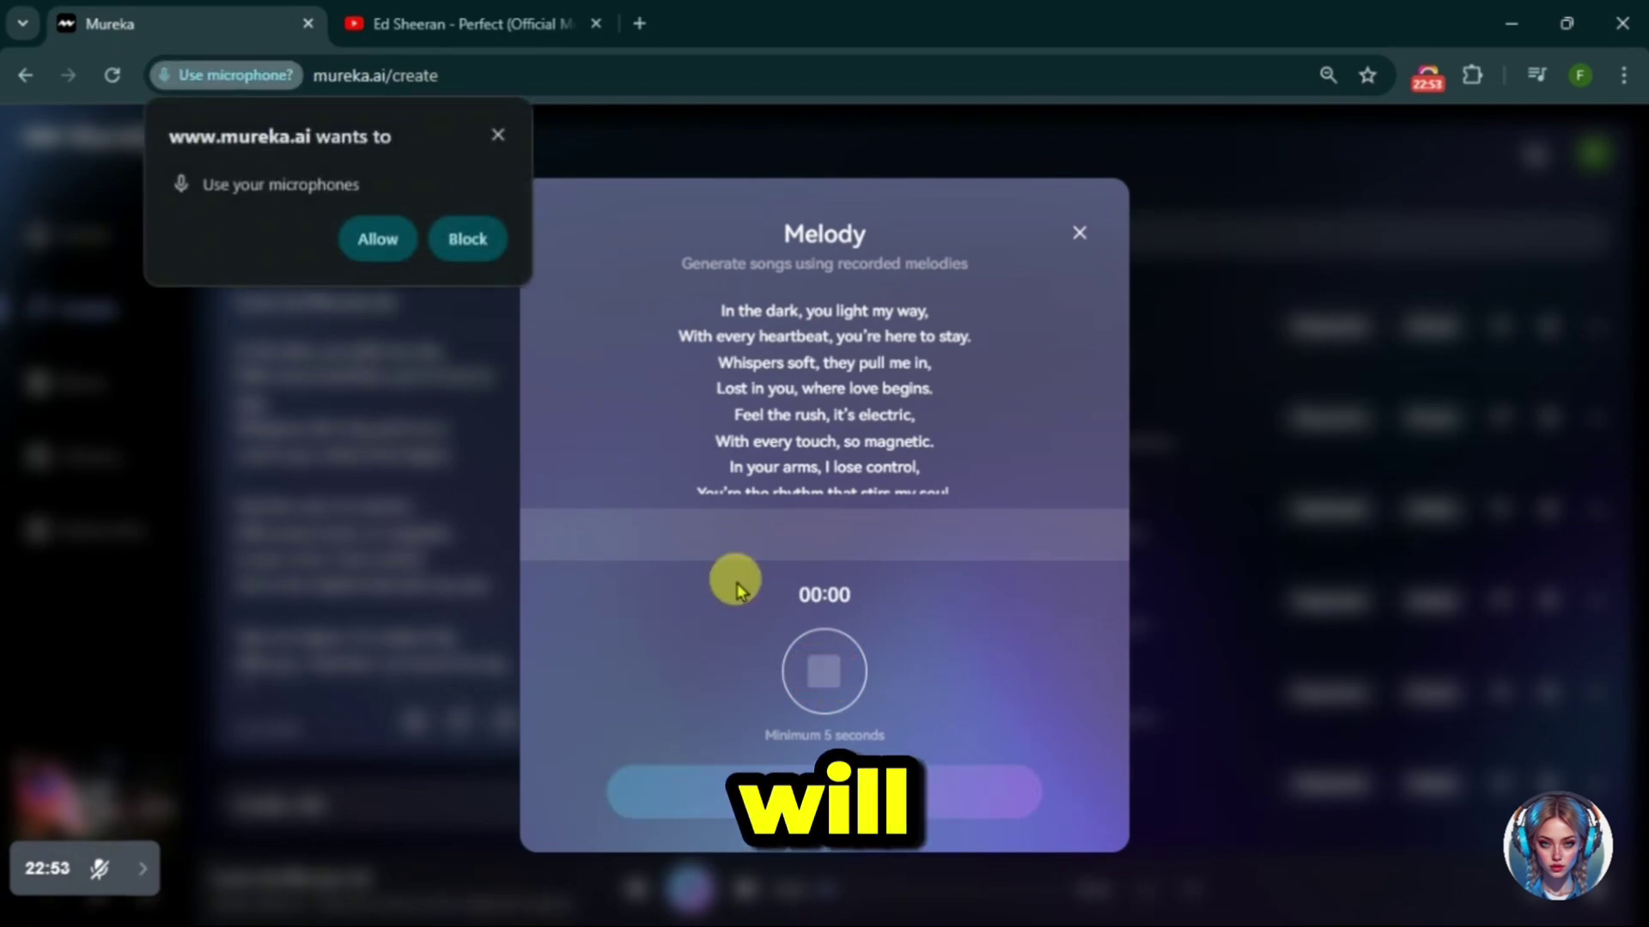
pyautogui.click(373, 236)
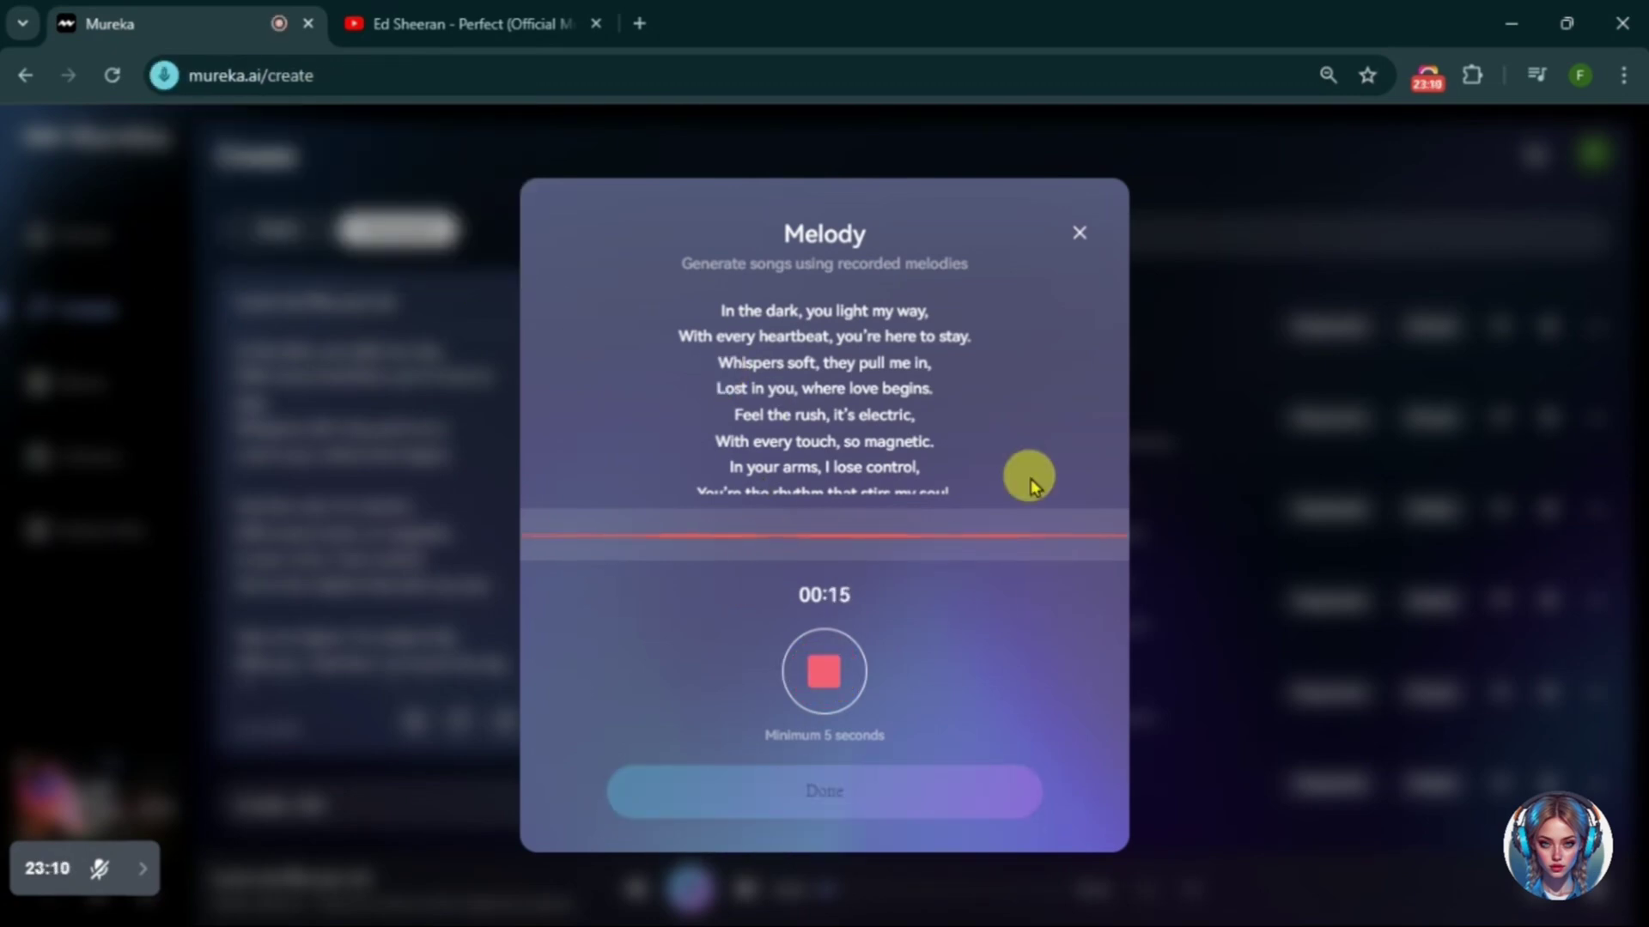
pyautogui.click(820, 668)
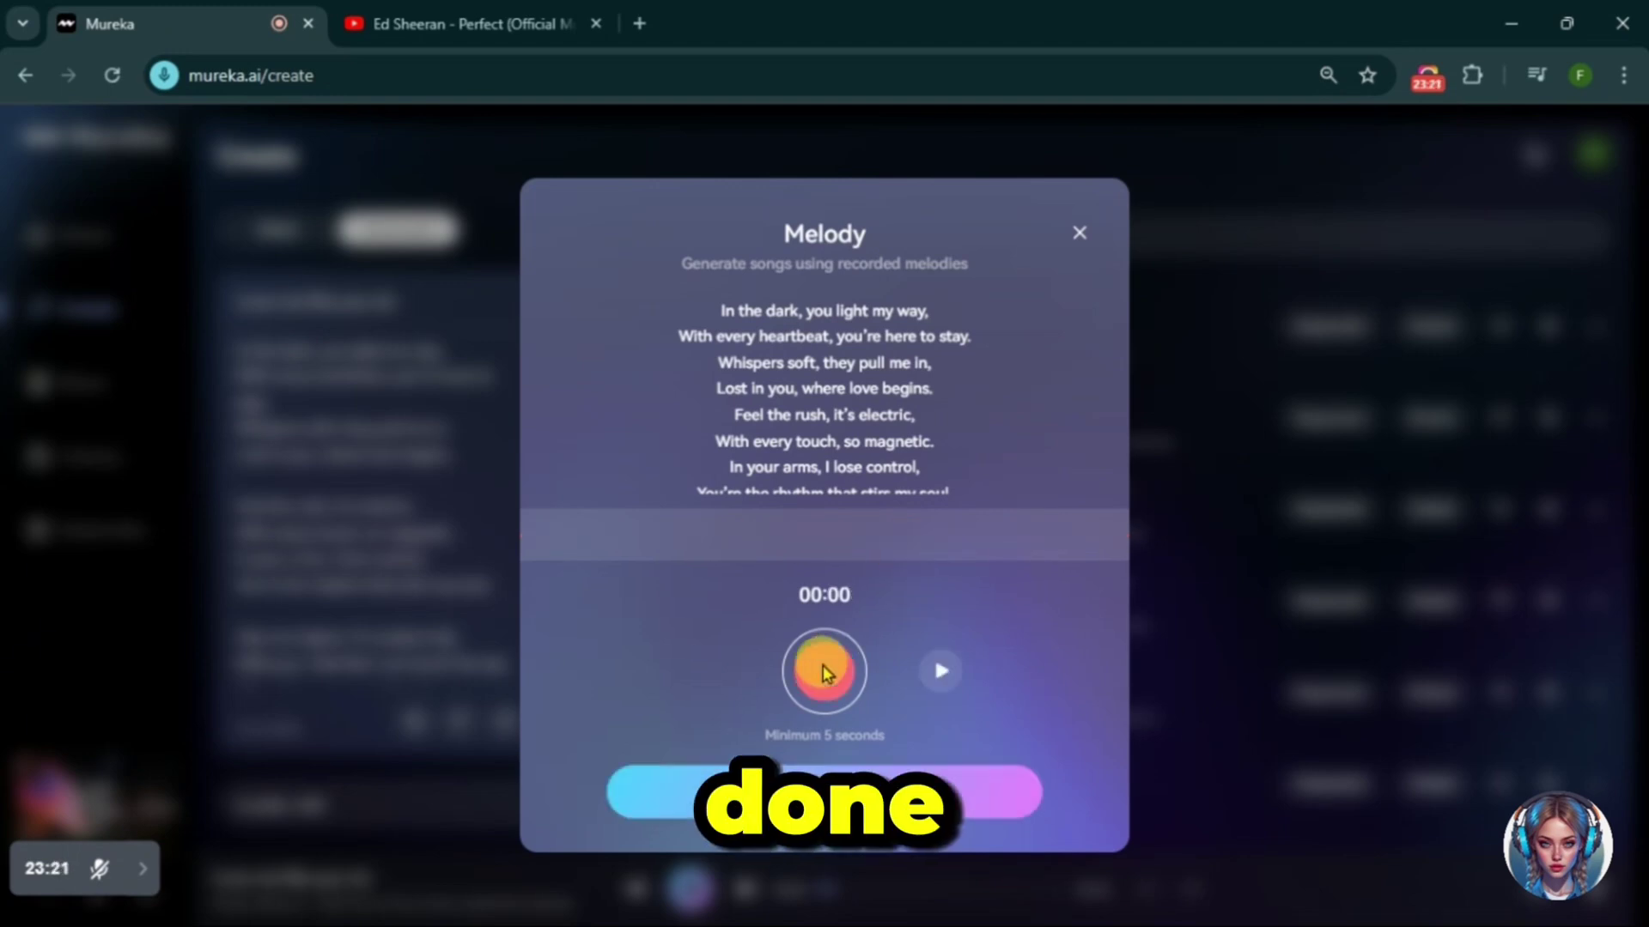
pyautogui.click(856, 786)
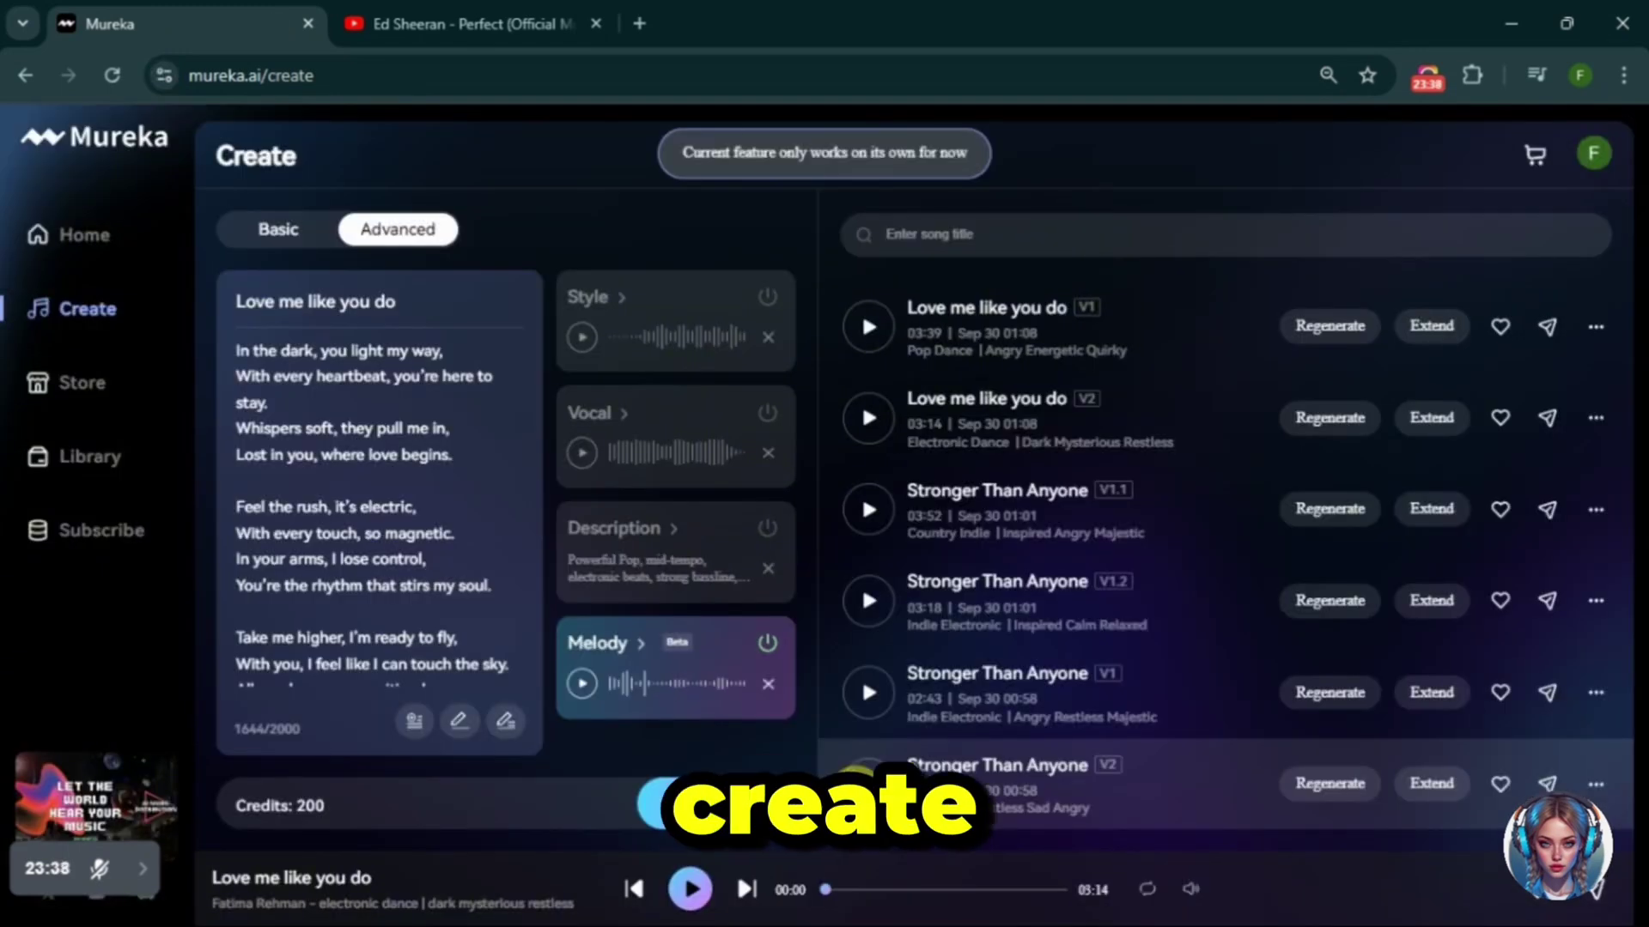
# - Generate "Love me like you do" from the recorded melody and listen to the new V1 version
pyautogui.click(702, 807)
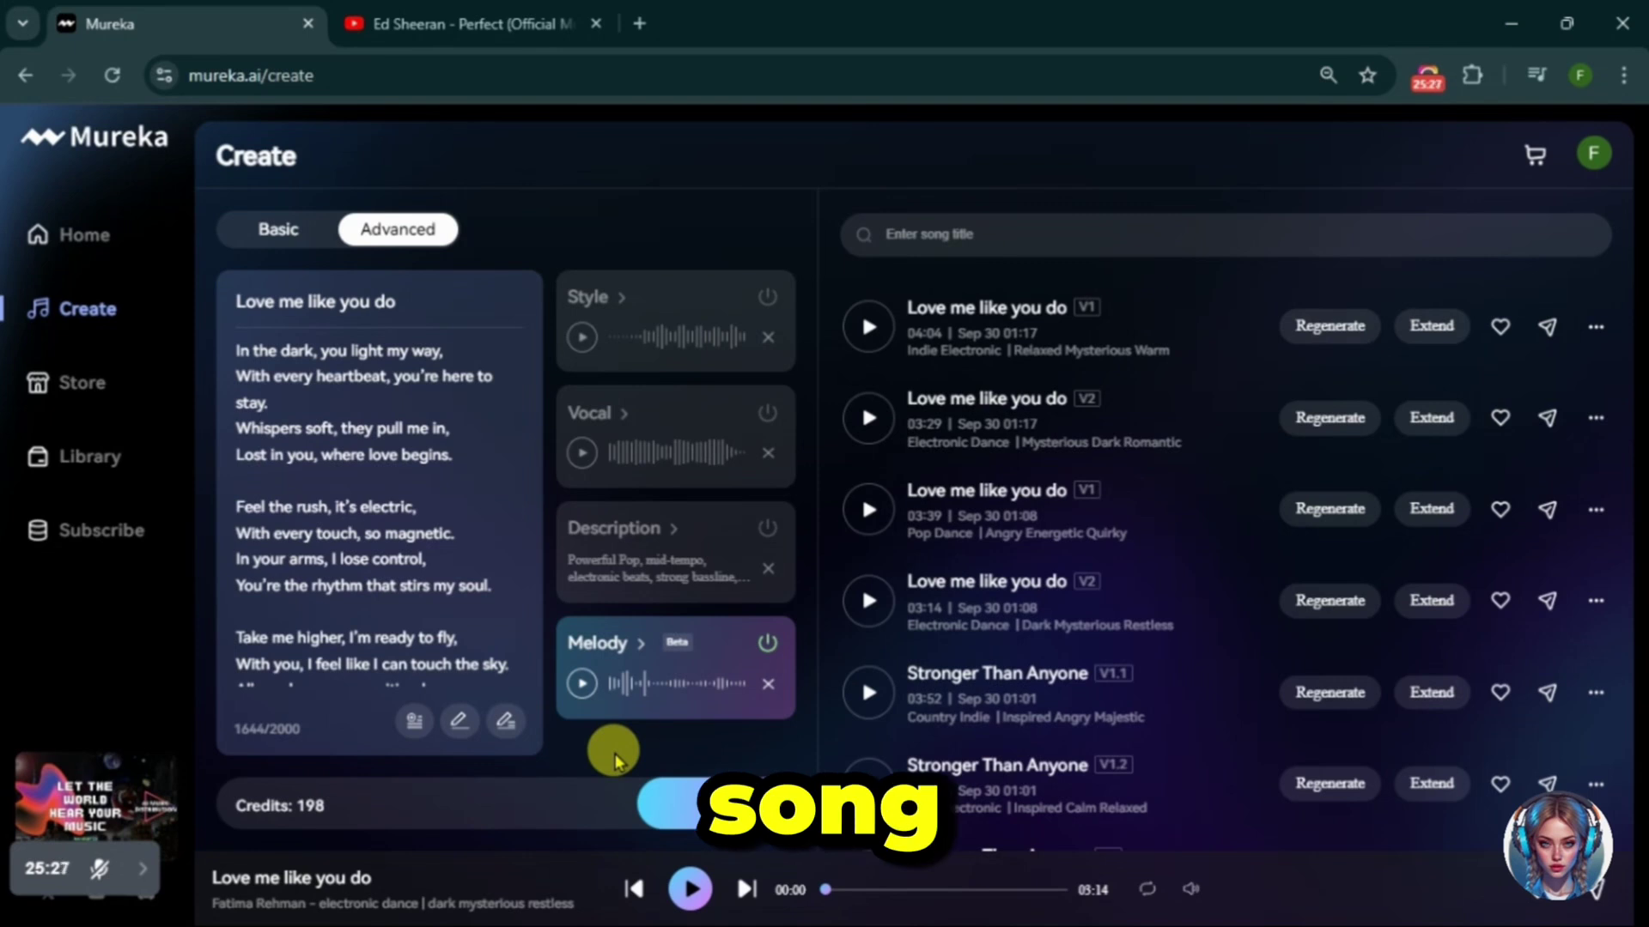
pyautogui.click(869, 327)
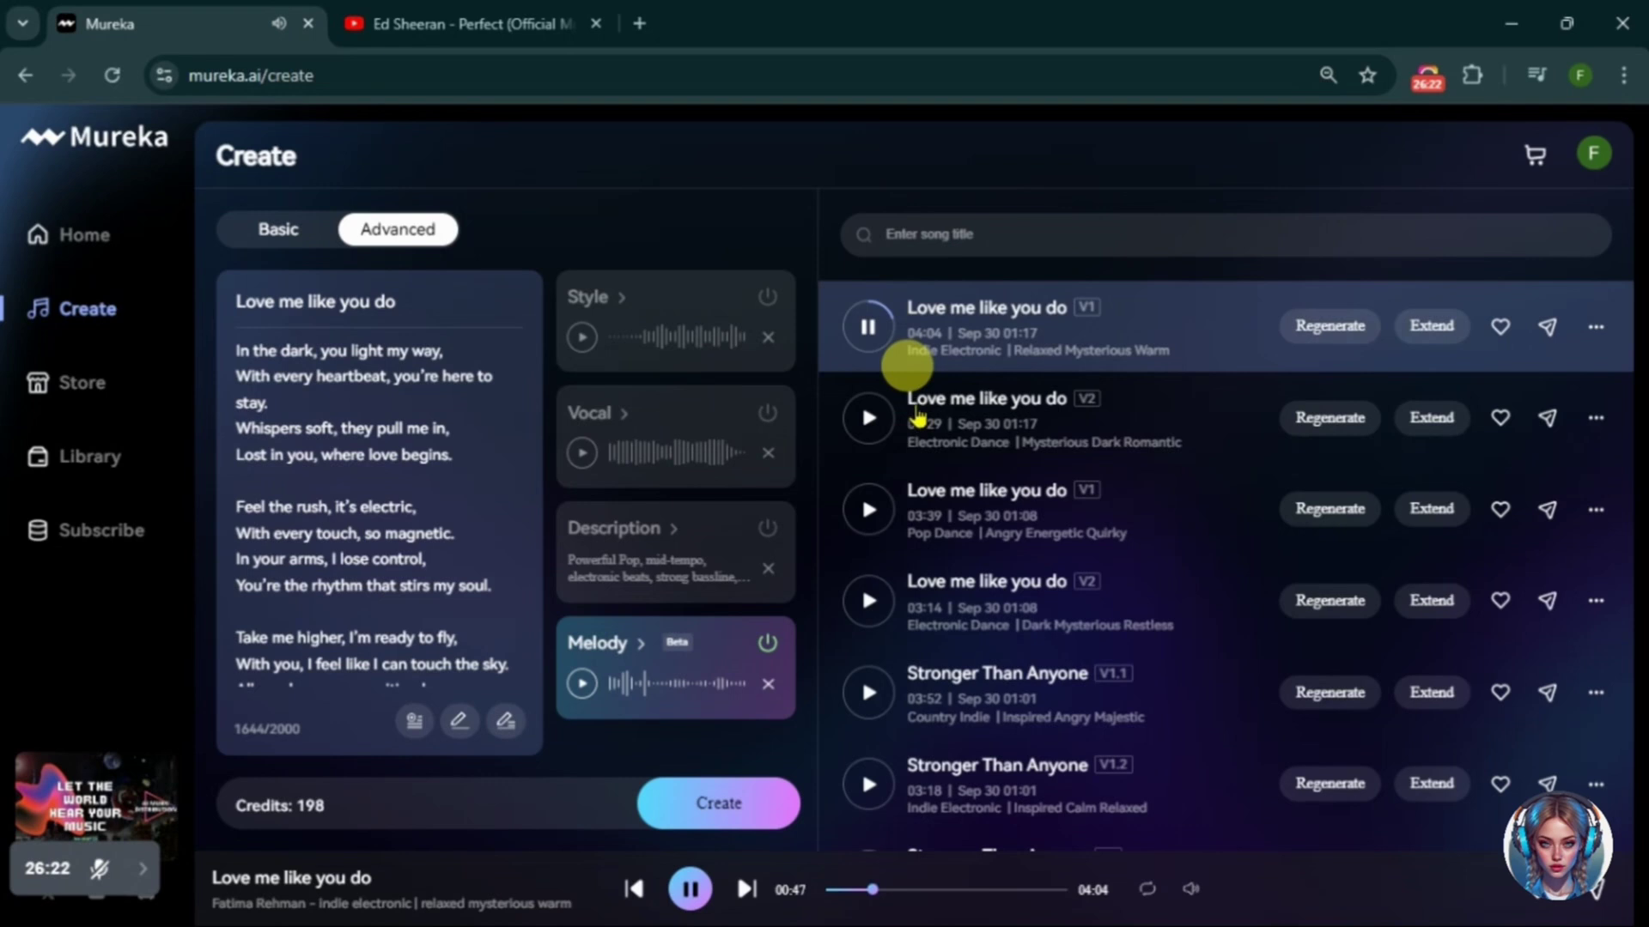
pyautogui.click(870, 328)
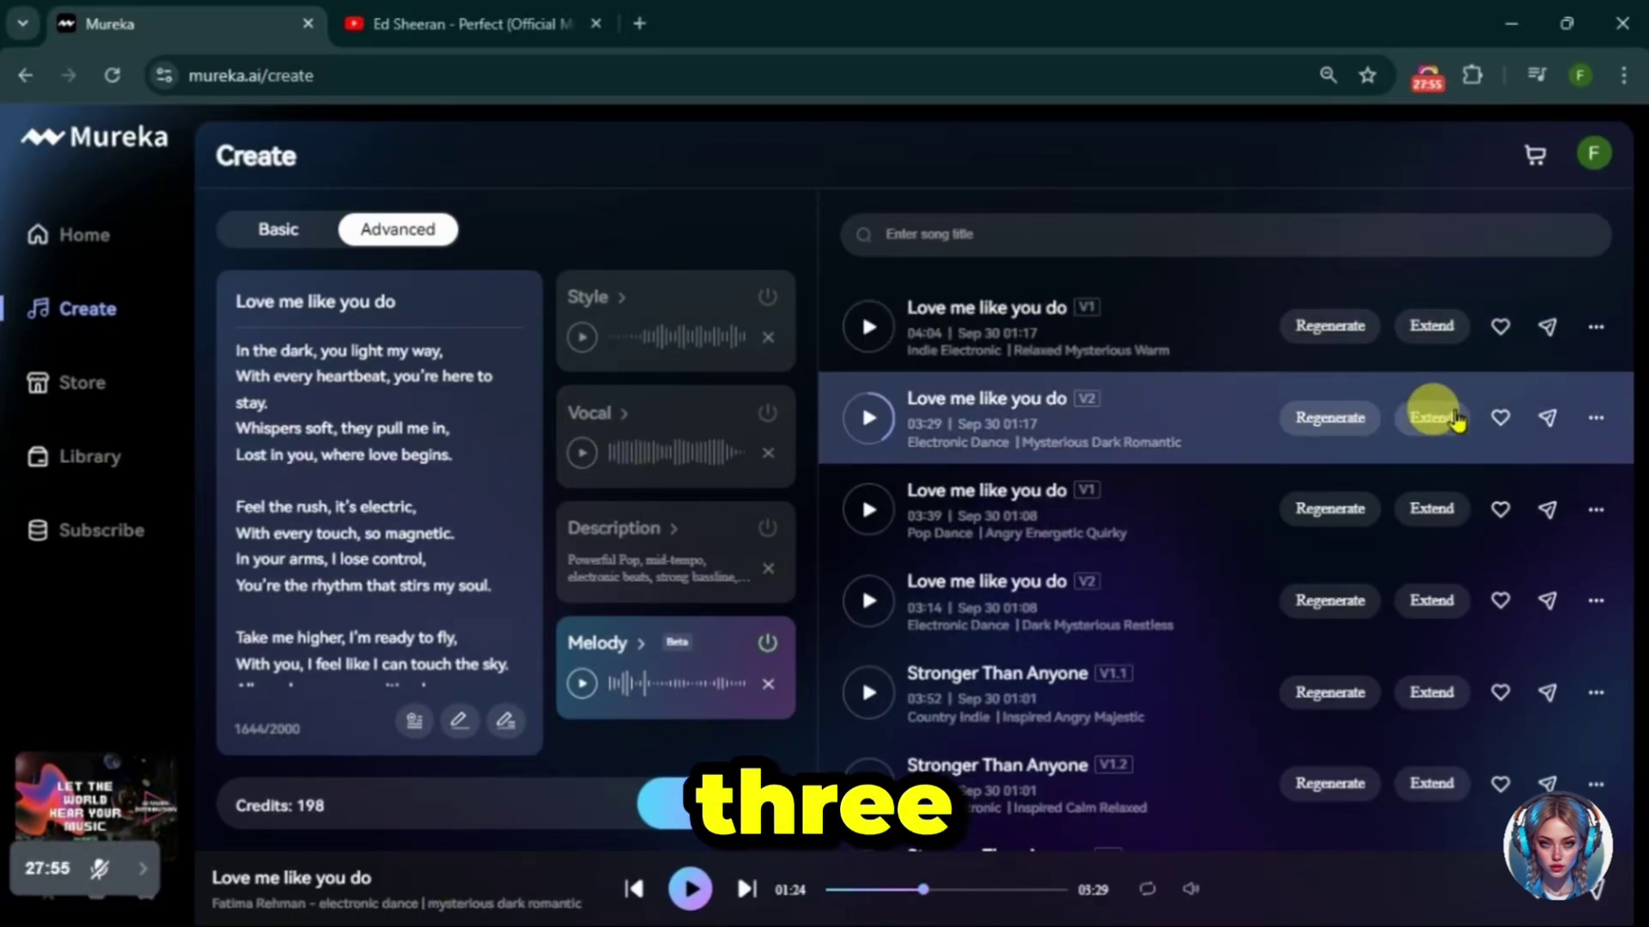
# - Download the MP3 and the ownership certificate of the newest V2 version of "Love me like you do"
pyautogui.click(1593, 423)
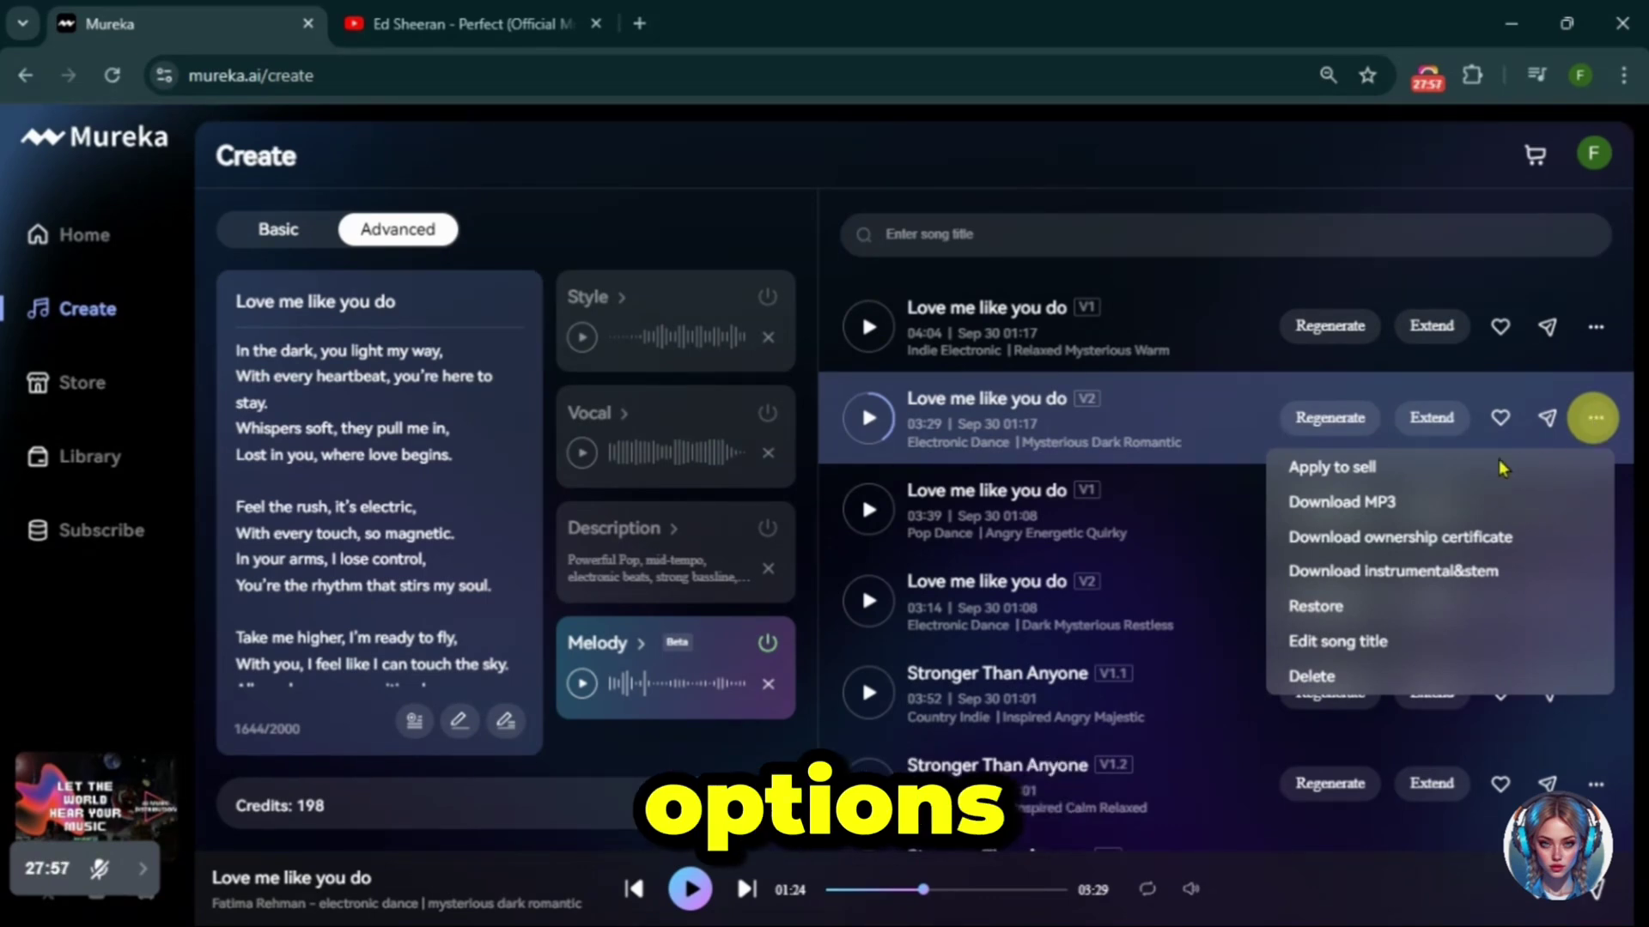
pyautogui.click(1382, 505)
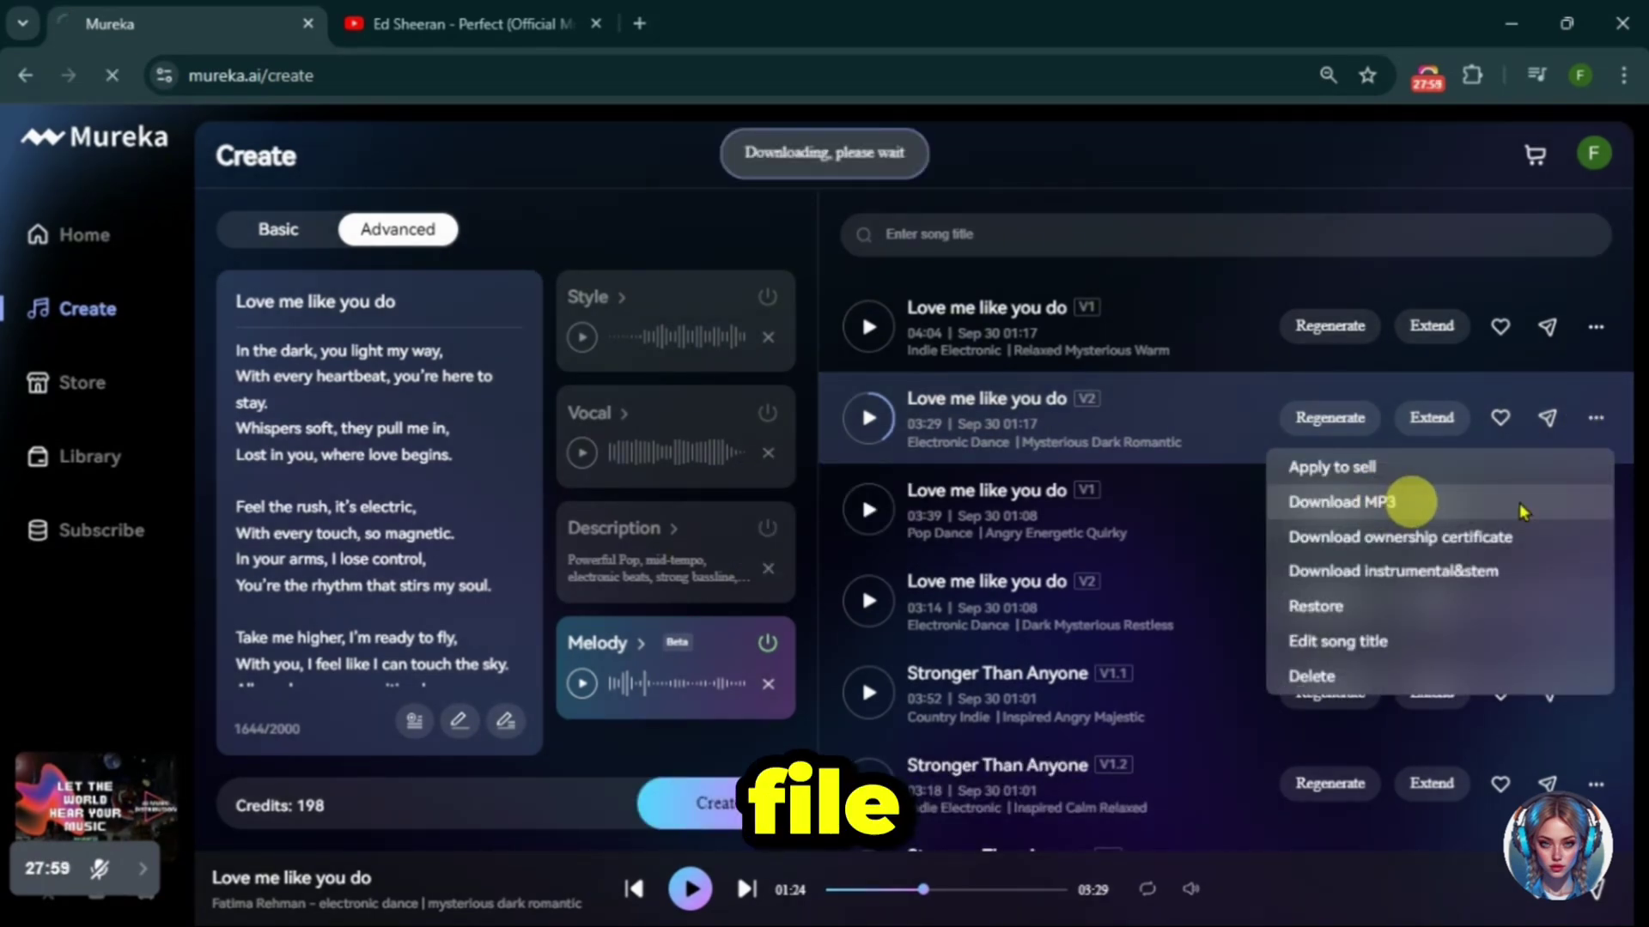
pyautogui.click(1454, 539)
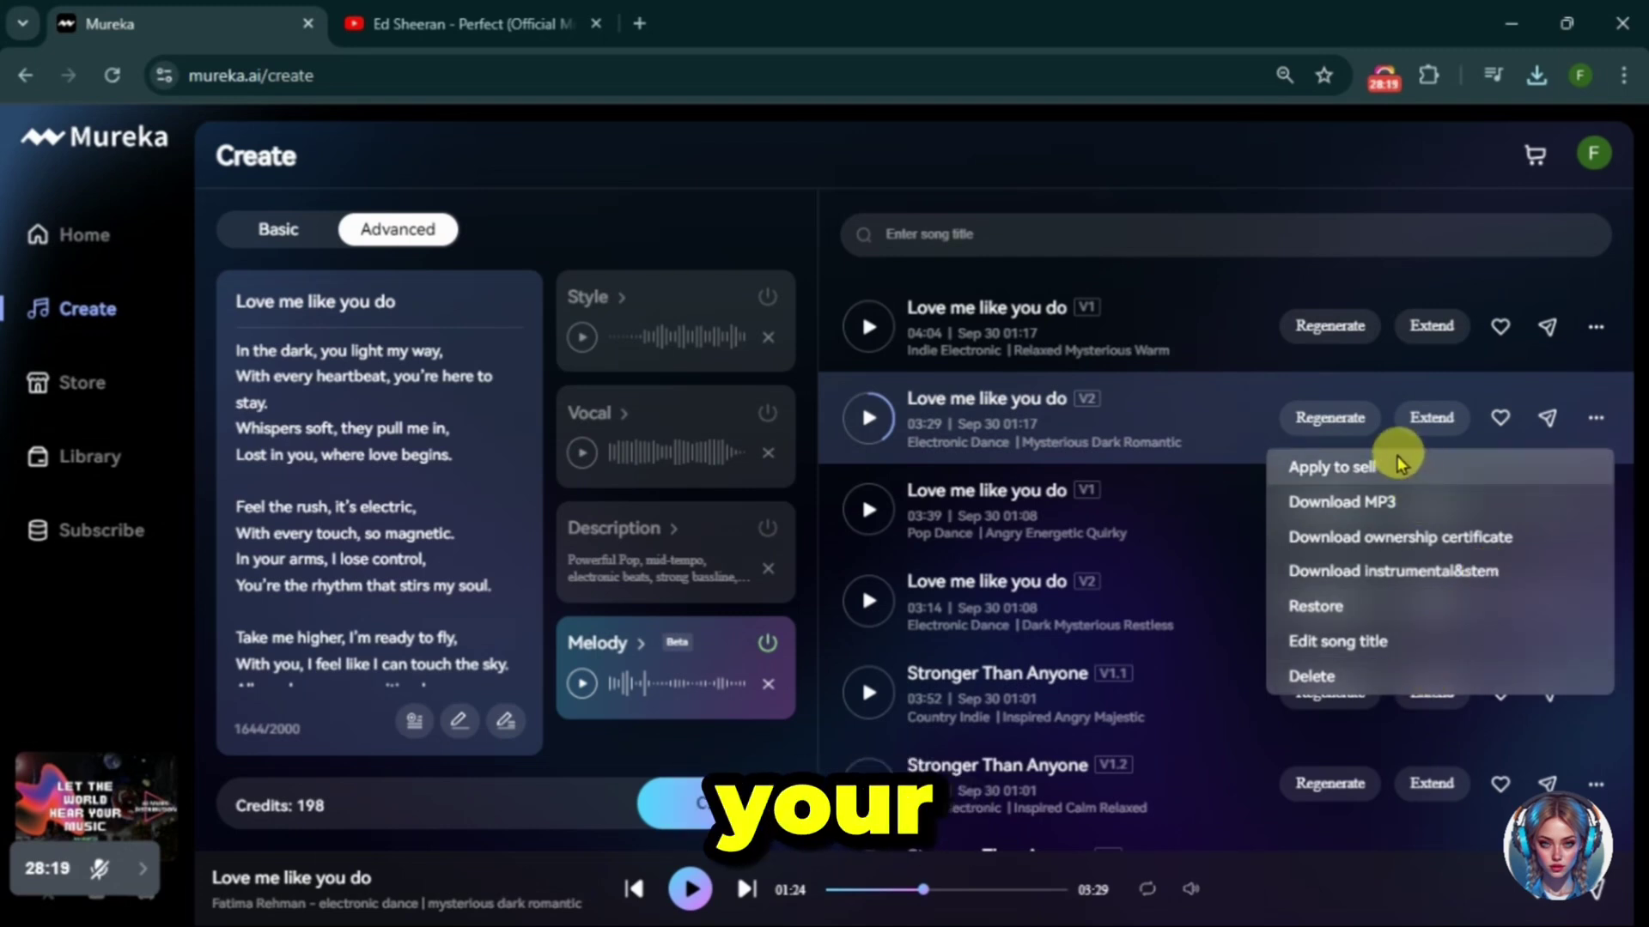
# - Apply to sell the V2 song with genres Electronic and Dance and moods Mysterious, Dark and Romantic
pyautogui.click(1533, 472)
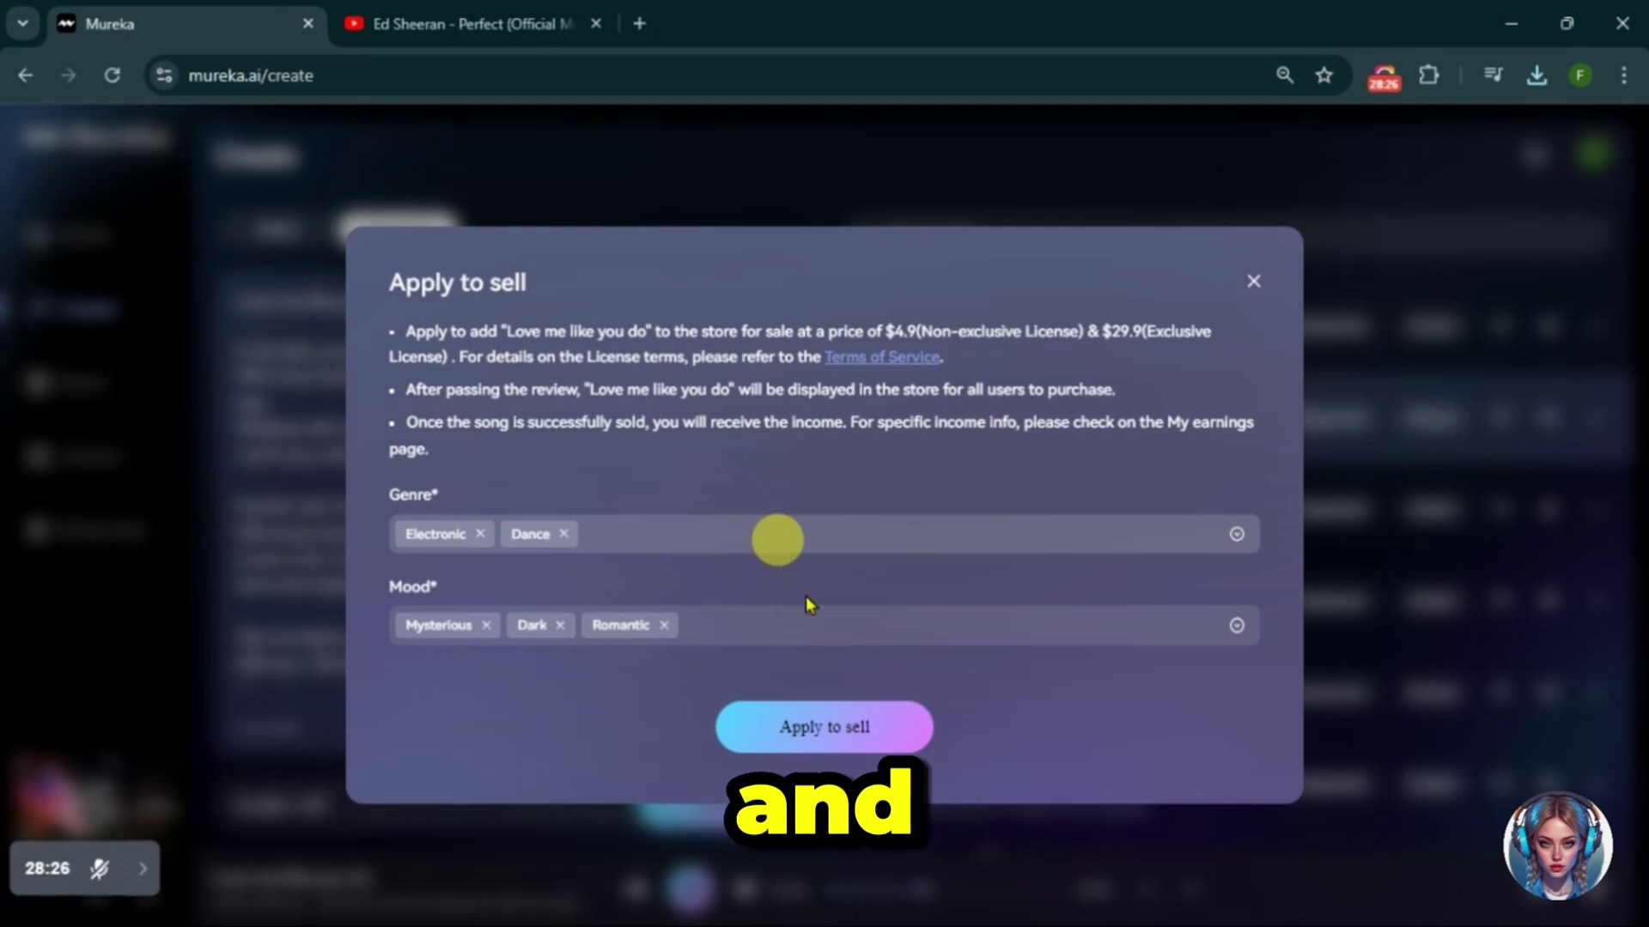
pyautogui.click(827, 730)
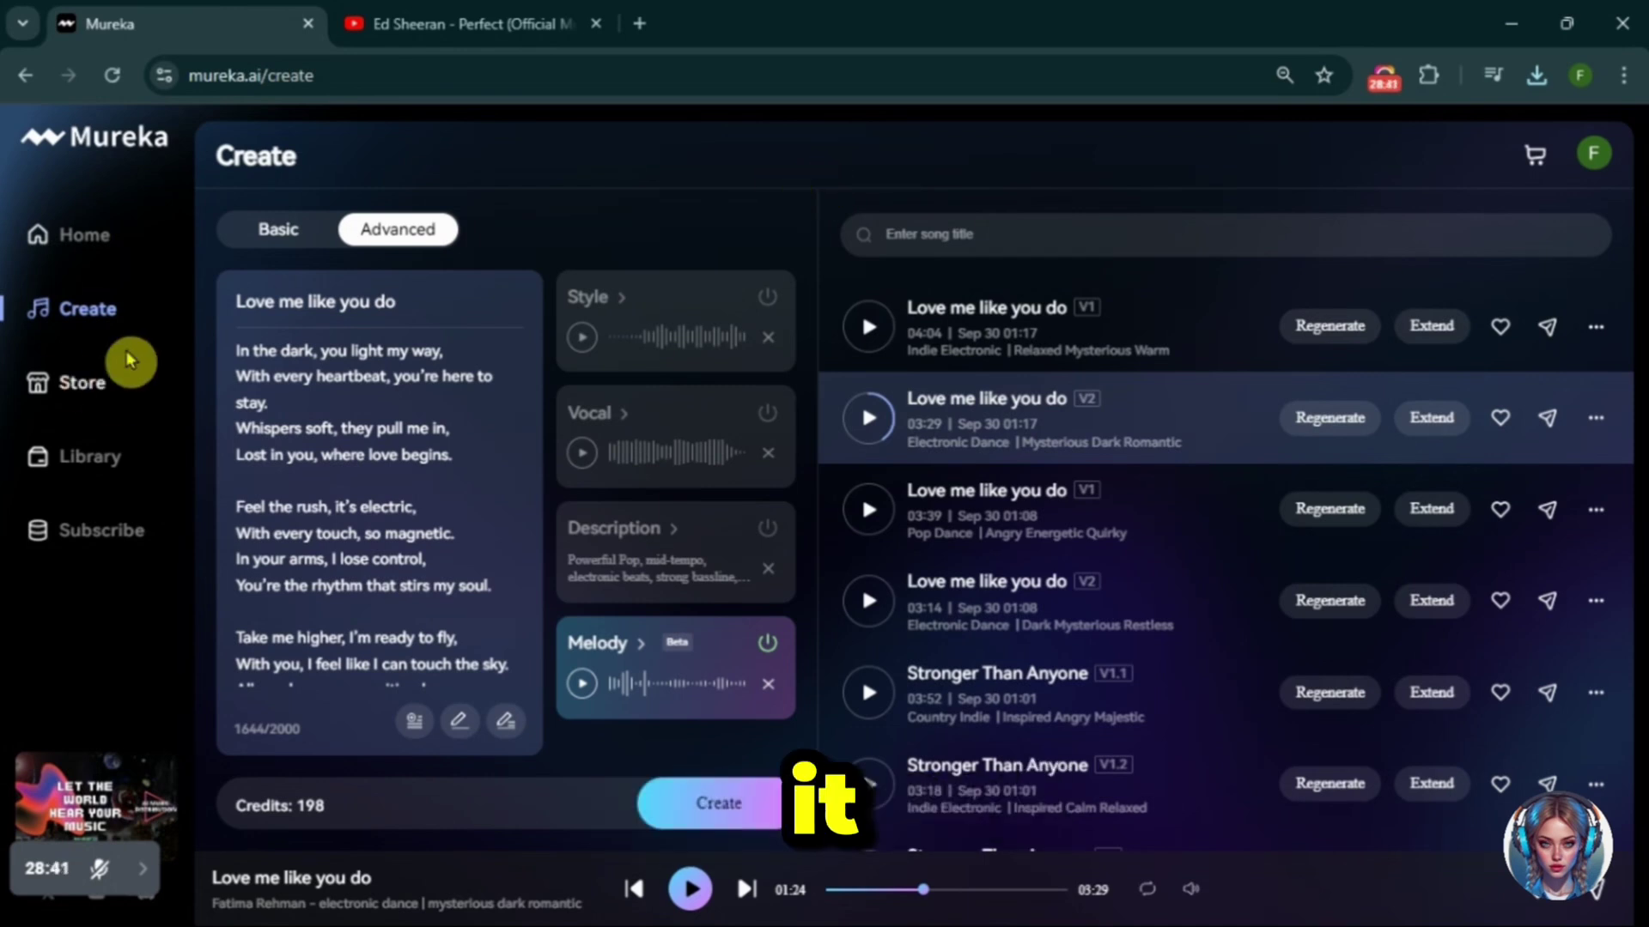
# - Open the store, view the commercial license options for "Infernal Blossom's Metallic Demise" and close them without buying
pyautogui.click(39, 382)
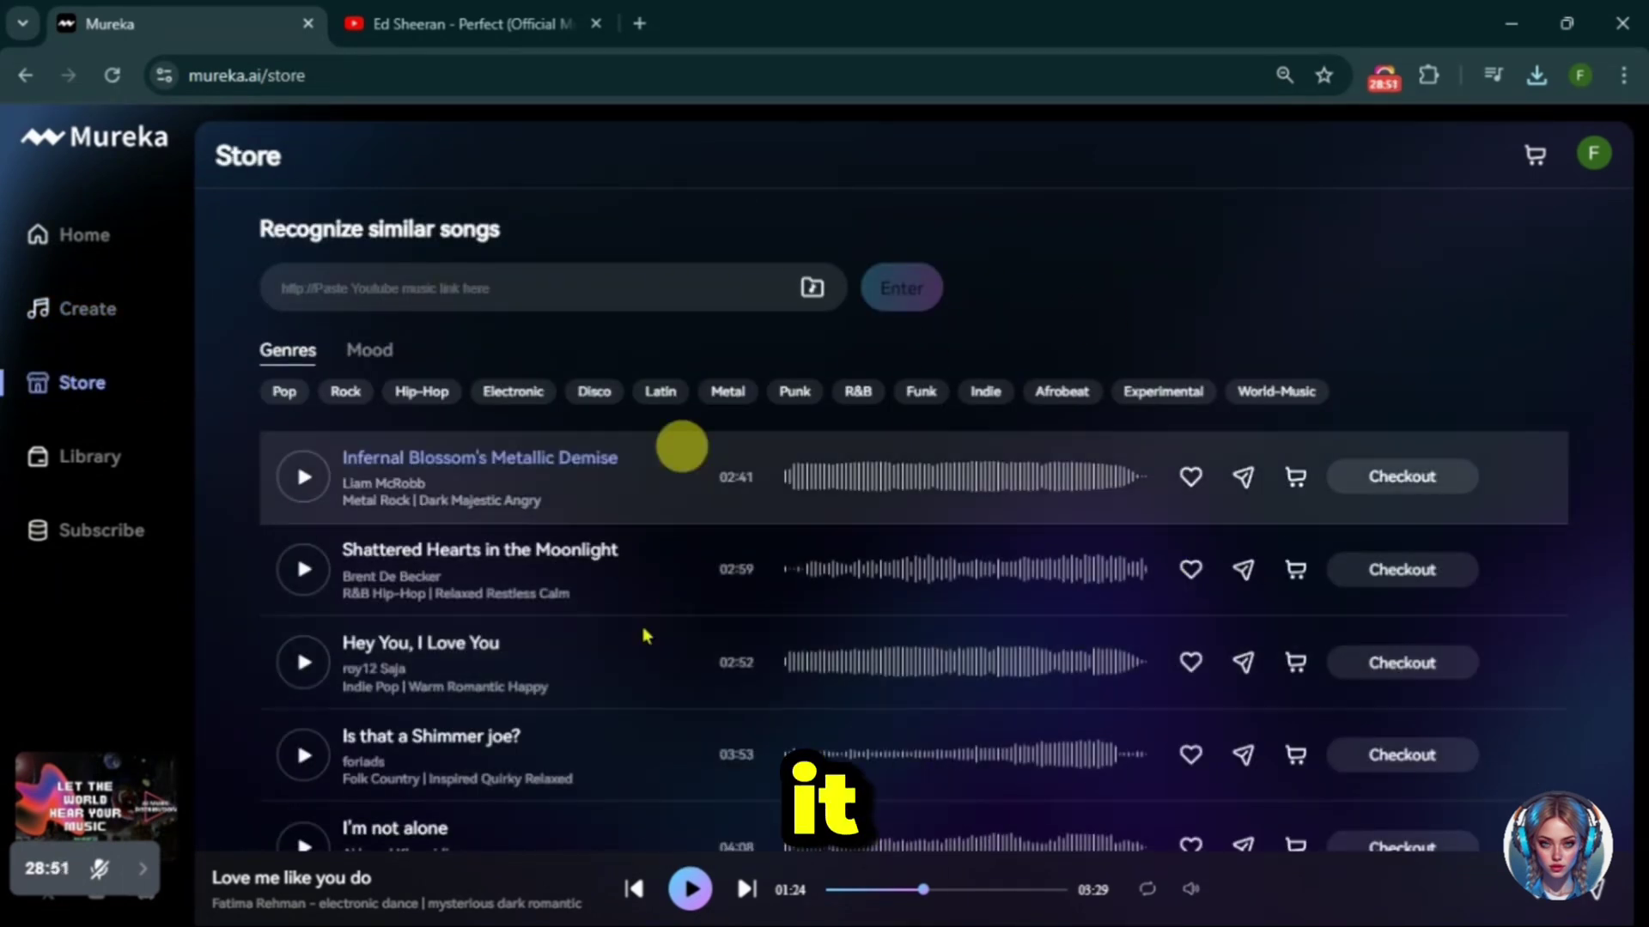
pyautogui.click(1402, 474)
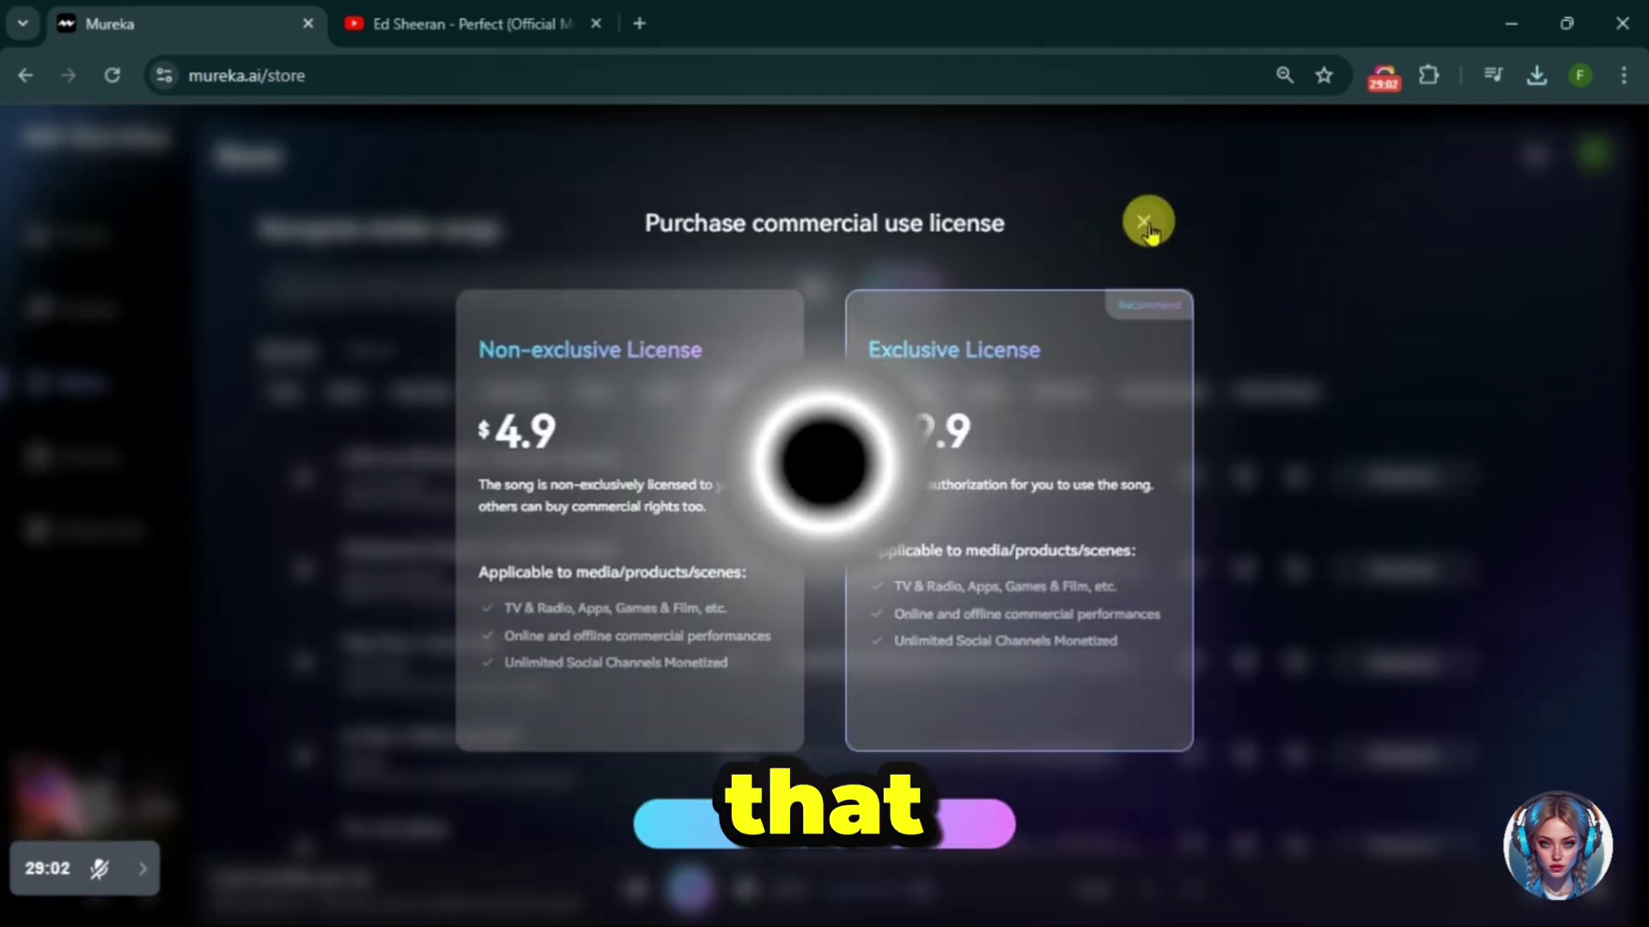
pyautogui.click(1144, 223)
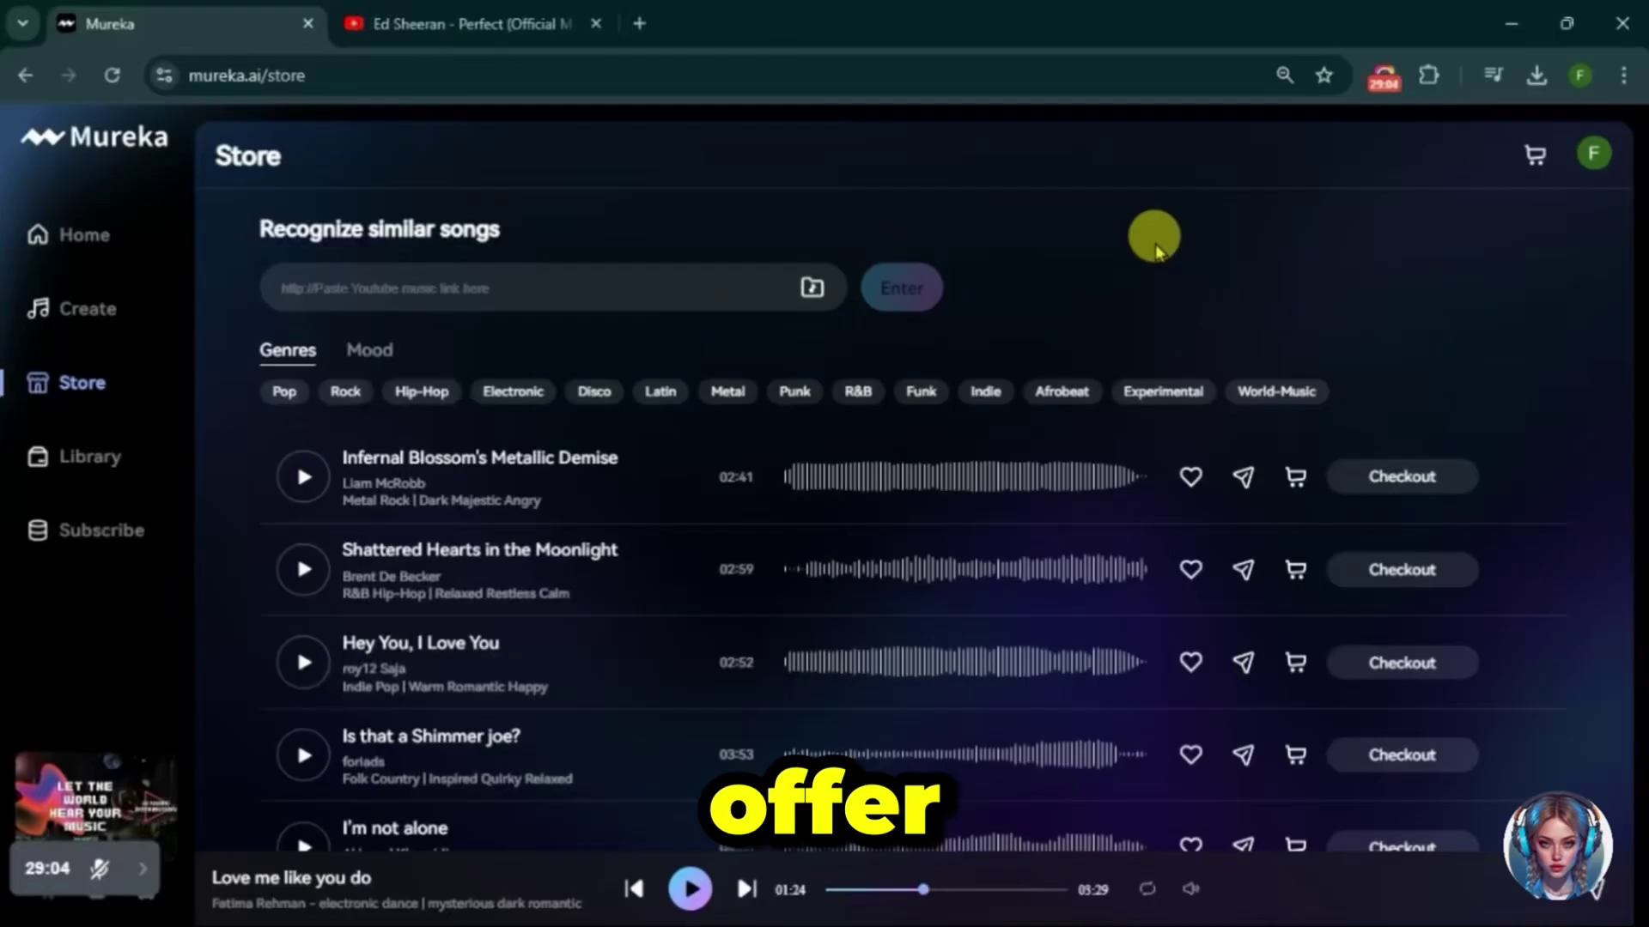